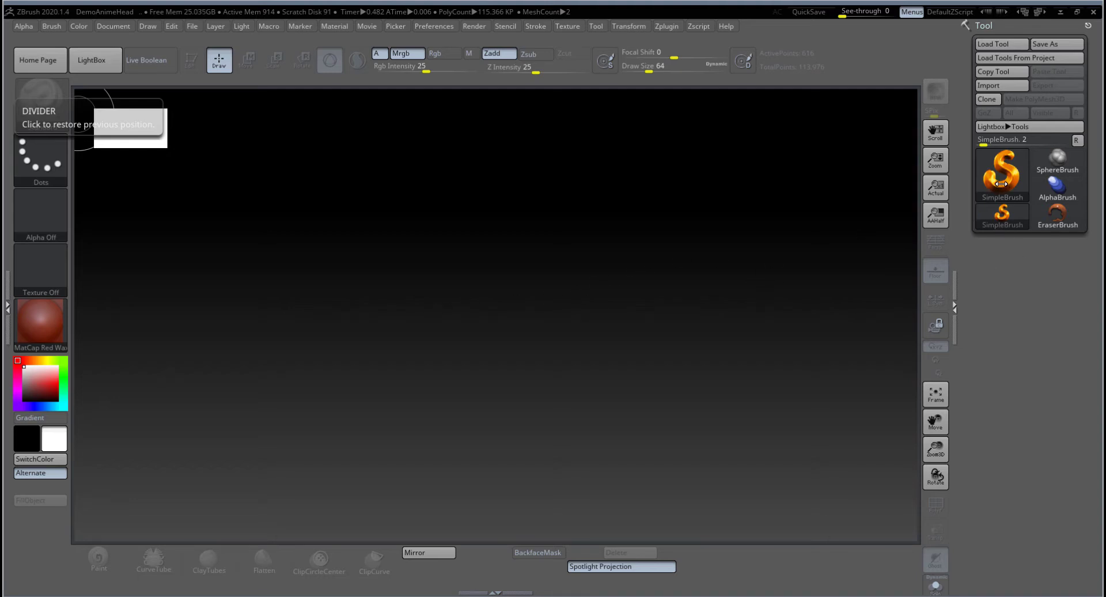
# Place a Sphere3D in the middle of the canvas, make it editable and convert it to a PolyMesh3D.
pyautogui.click(1001, 184)
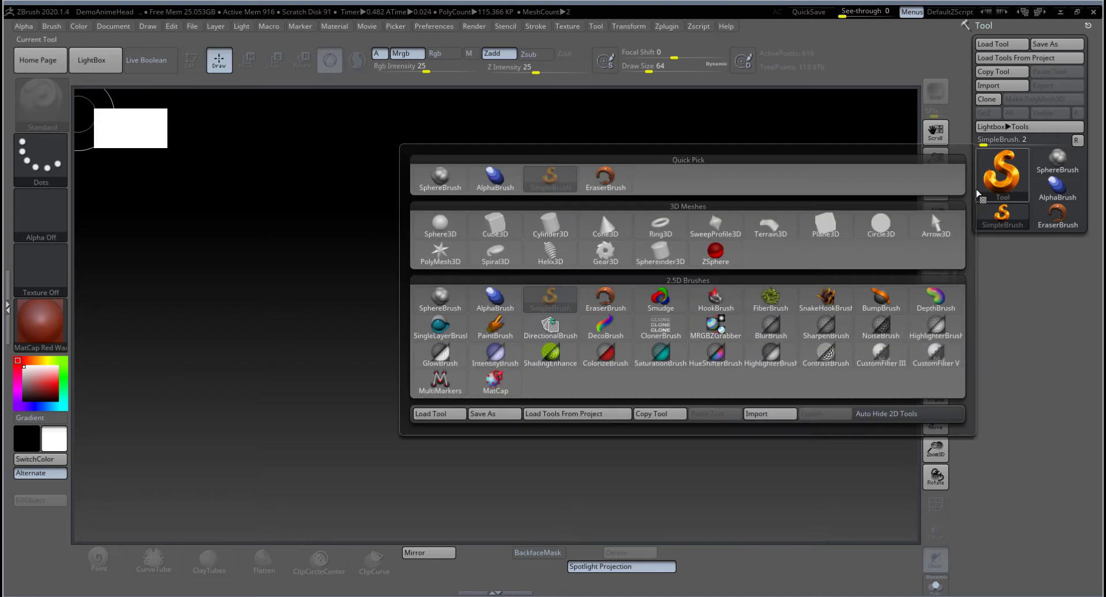
pyautogui.click(442, 237)
pyautogui.moveTo(479, 313)
pyautogui.mouseDown()
pyautogui.moveTo(492, 468)
pyautogui.moveTo(512, 469)
pyautogui.mouseUp()
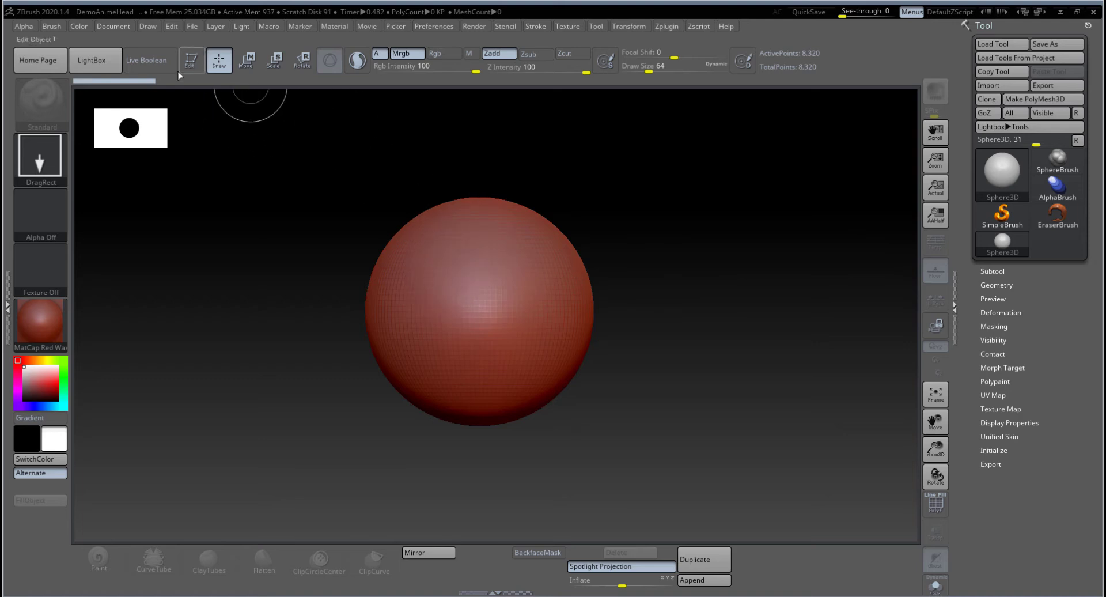
pyautogui.click(192, 60)
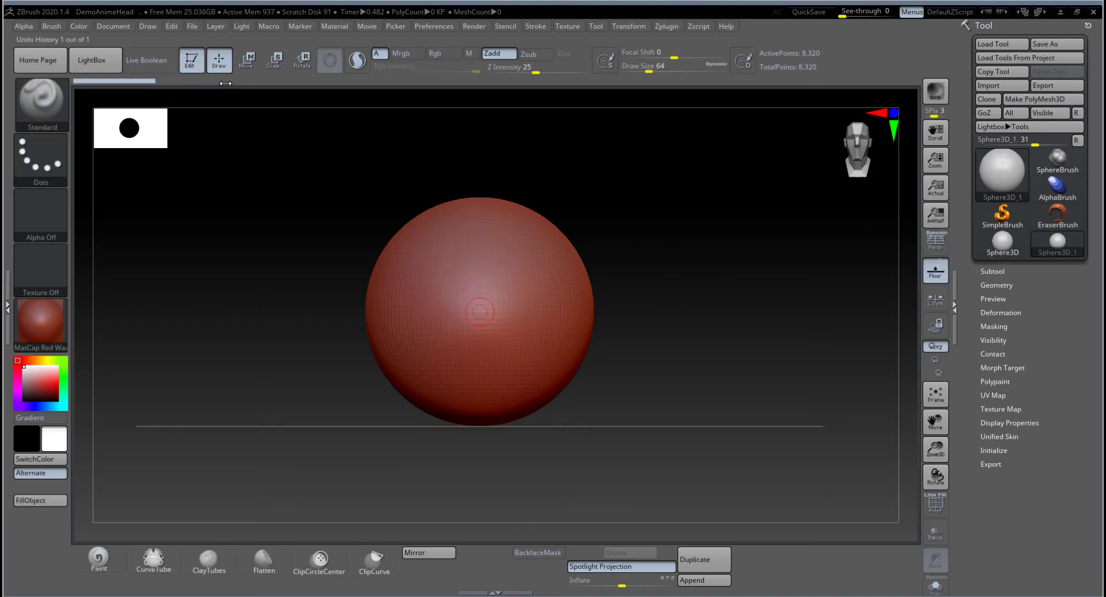
pyautogui.click(1049, 103)
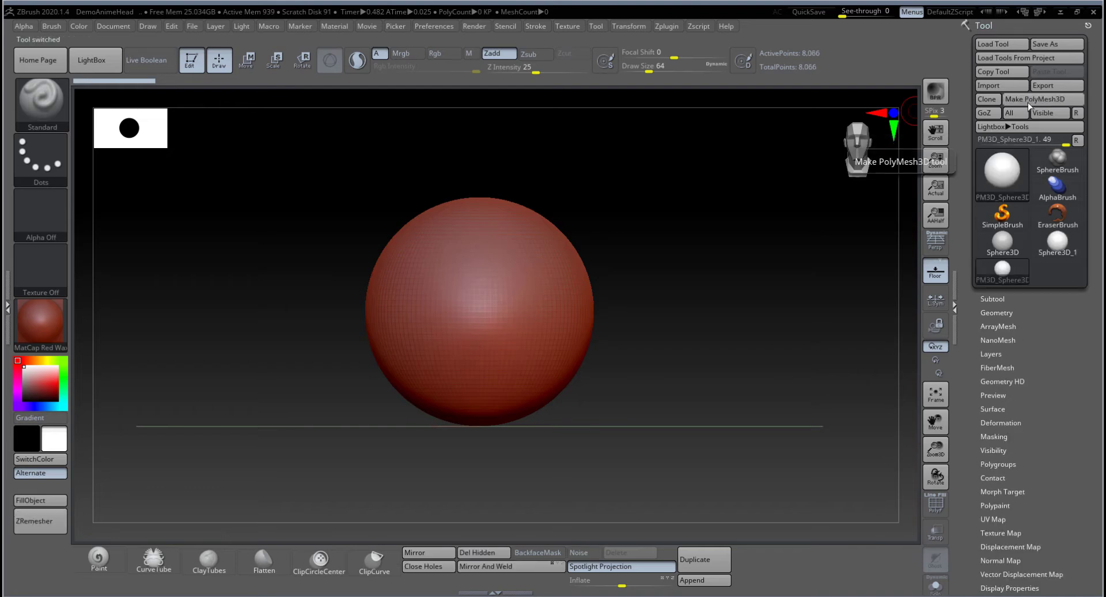
# Display the sphere's wireframe with PolyFrame and examine the polygon layout around its top pole.
pyautogui.click(937, 508)
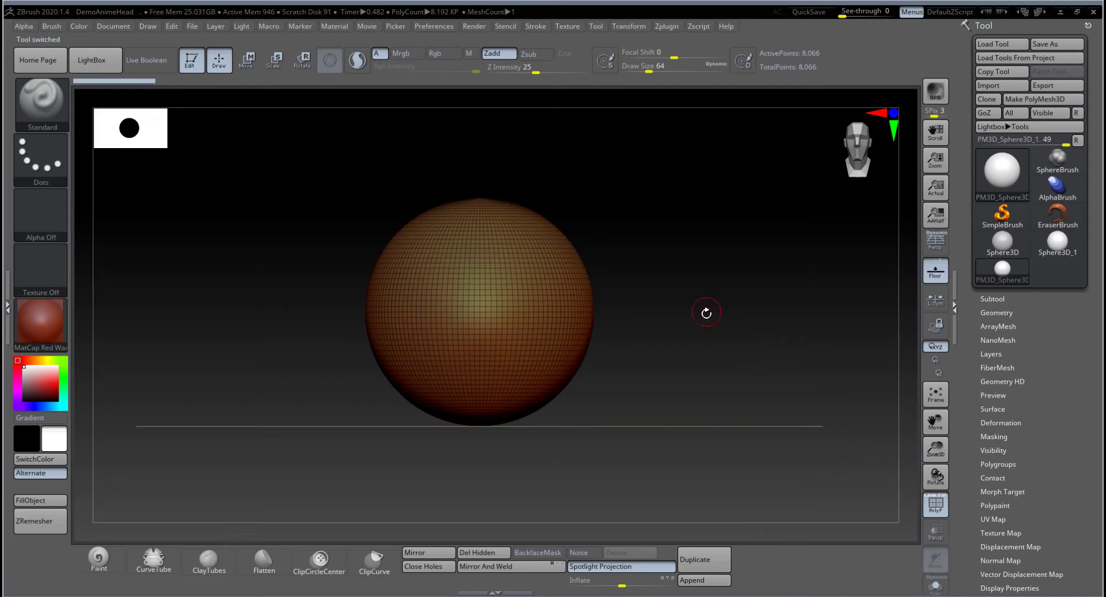
pyautogui.keyDown('alt'); pyautogui.moveTo(699, 346); pyautogui.dragTo(720, 485); pyautogui.keyUp('alt')
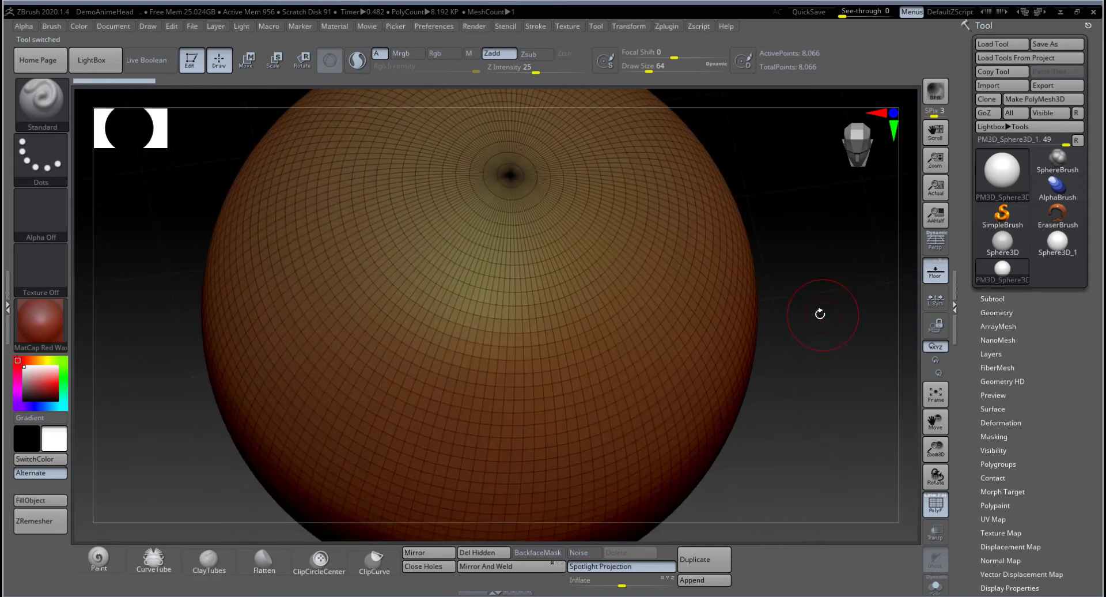
pyautogui.keyDown('alt'); pyautogui.moveTo(820, 313); pyautogui.dragTo(751, 443); pyautogui.keyUp('alt')
pyautogui.keyDown('alt'); pyautogui.moveTo(765, 356); pyautogui.dragTo(706, 310); pyautogui.keyUp('alt')
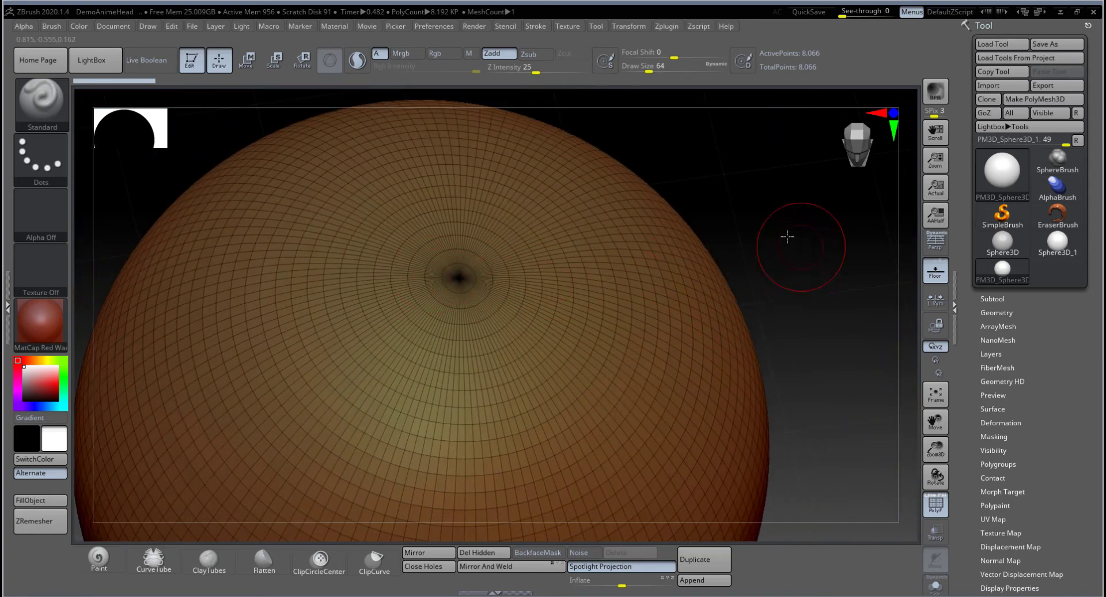
pyautogui.keyDown('alt'); pyautogui.moveTo(787, 238); pyautogui.dragTo(692, 277); pyautogui.keyUp('alt')
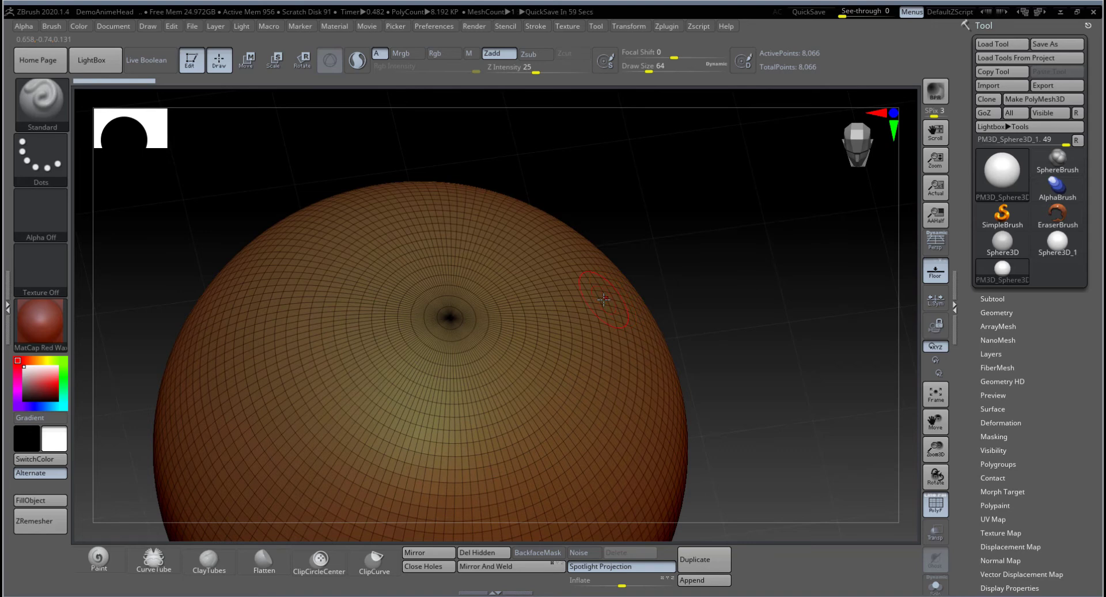
pyautogui.moveTo(741, 334); pyautogui.dragTo(629, 286)
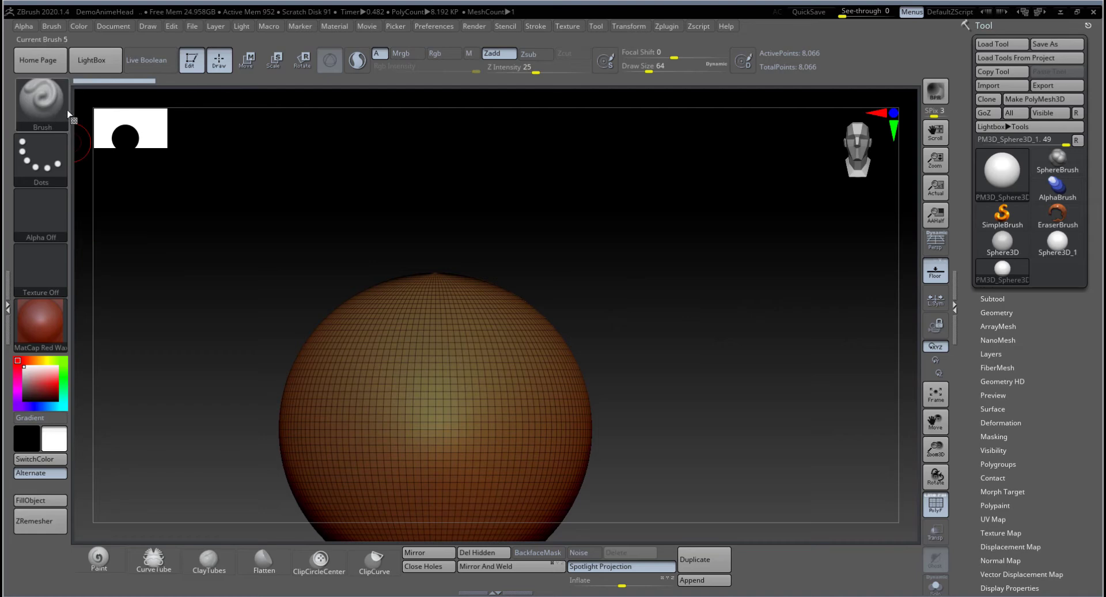
# Select the Move brush and set its Draw Size to 228.
pyautogui.click(46, 113)
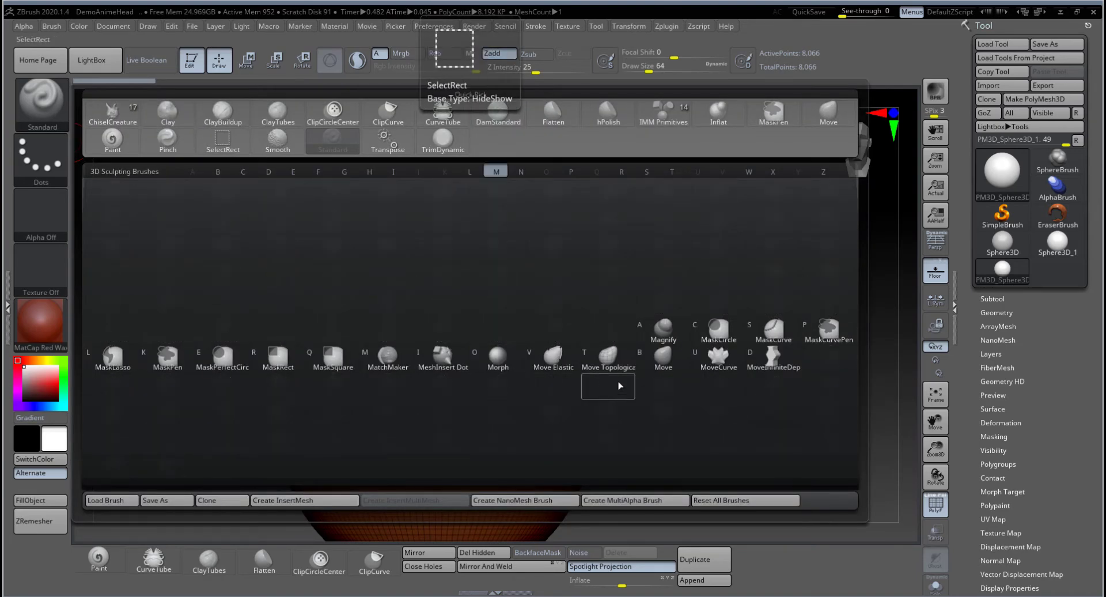
pyautogui.click(664, 362)
pyautogui.keyDown('alt'); pyautogui.moveTo(612, 322); pyautogui.dragTo(686, 306); pyautogui.keyUp('alt')
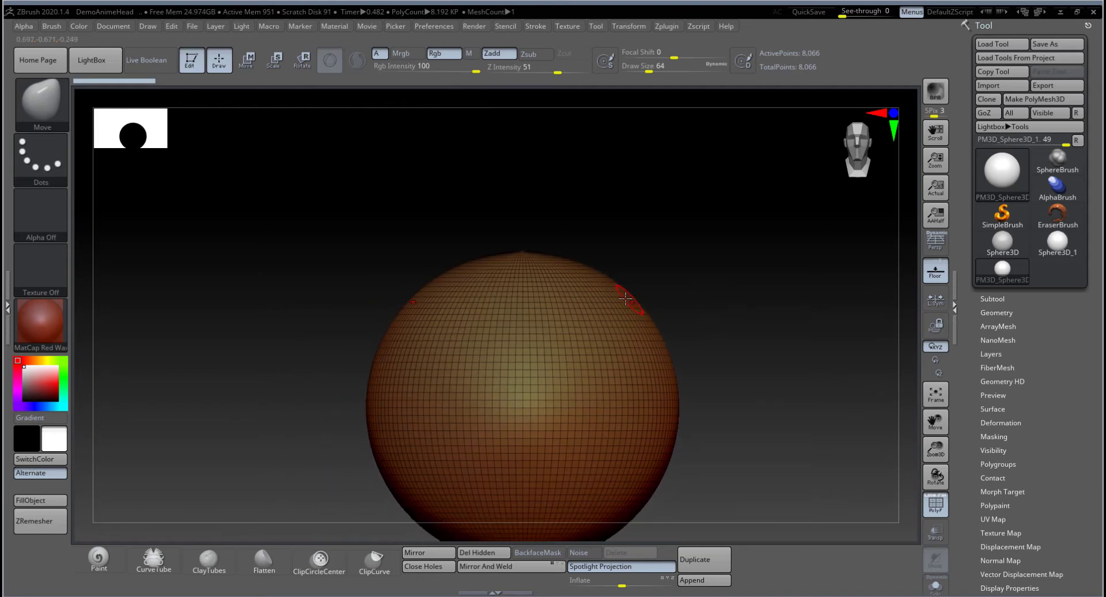
pyautogui.press('space')
pyautogui.moveTo(618, 298); pyautogui.dragTo(638, 298)
# Try pulling the sphere's upper sides outward with the Move brush, and undo the deformation.
pyautogui.moveTo(573, 257); pyautogui.dragTo(787, 170)
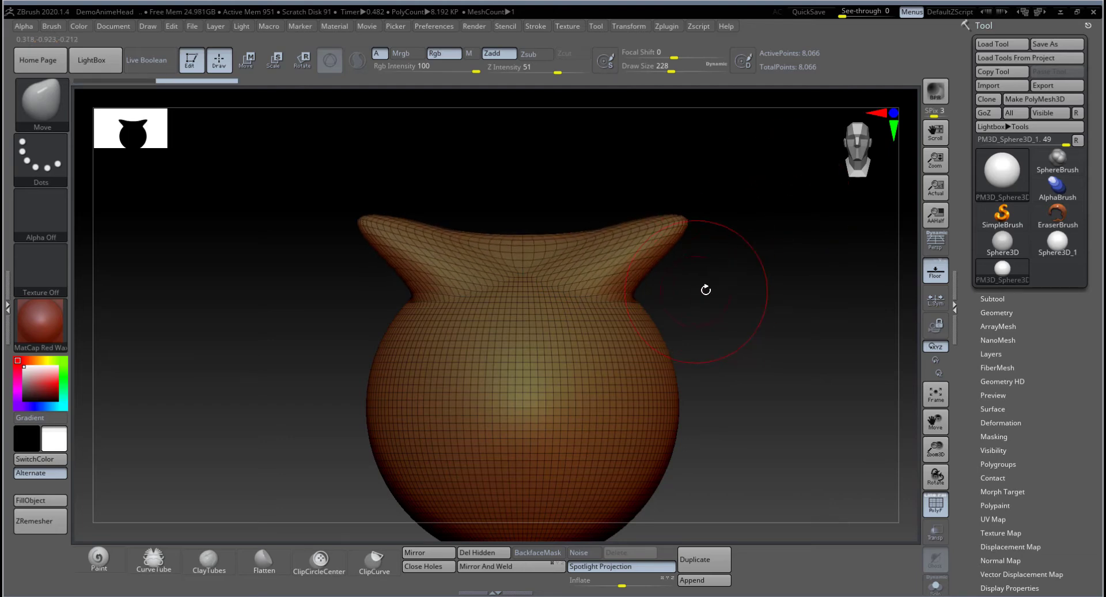
pyautogui.moveTo(707, 288)
pyautogui.keyDown('alt'); pyautogui.mouseDown()
pyautogui.moveTo(748, 378)
pyautogui.moveTo(778, 309)
pyautogui.moveTo(772, 399)
pyautogui.mouseUp(); pyautogui.keyUp('alt')
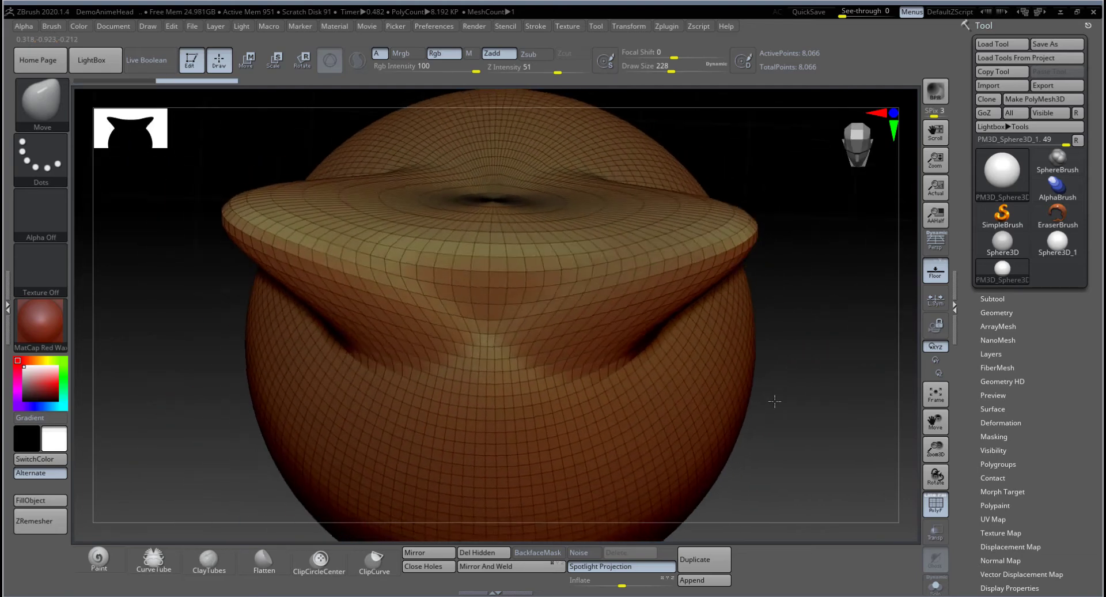
pyautogui.hotkey('ctrl', 'z')
# Try pulling the sphere's top pole upward and its upper sides outward with the Move brush, and undo these strokes.
pyautogui.keyDown('alt'); pyautogui.moveTo(781, 325); pyautogui.dragTo(719, 368); pyautogui.keyUp('alt')
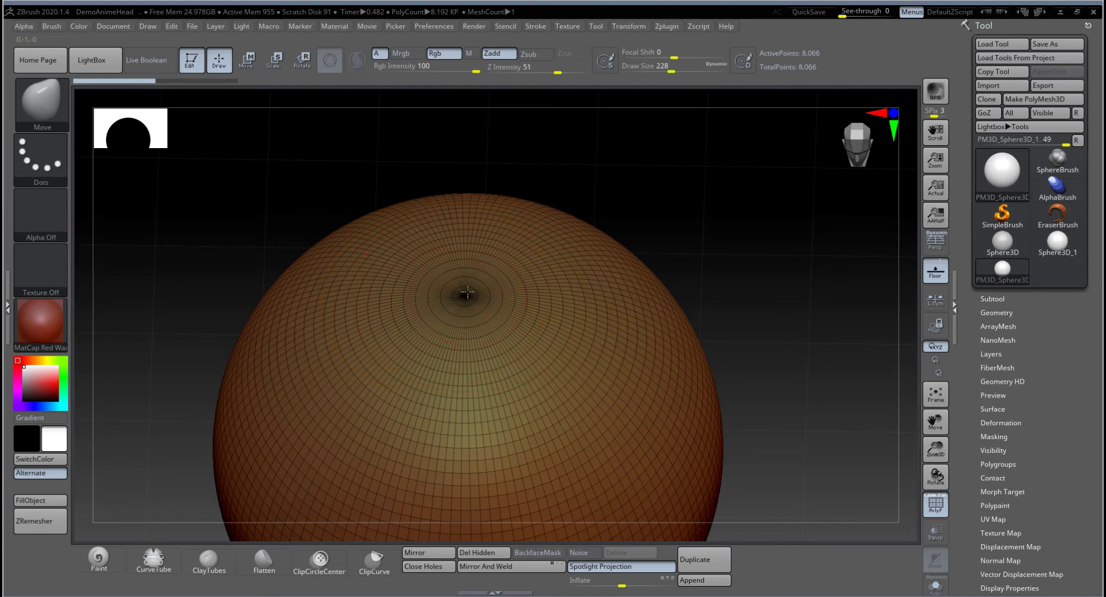
pyautogui.moveTo(454, 298); pyautogui.dragTo(464, 174)
pyautogui.moveTo(601, 217)
pyautogui.mouseDown()
pyautogui.moveTo(728, 183)
pyautogui.moveTo(748, 196)
pyautogui.mouseUp()
pyautogui.moveTo(743, 317)
pyautogui.mouseDown()
pyautogui.moveTo(771, 268)
pyautogui.moveTo(745, 292)
pyautogui.moveTo(719, 296)
pyautogui.mouseUp()
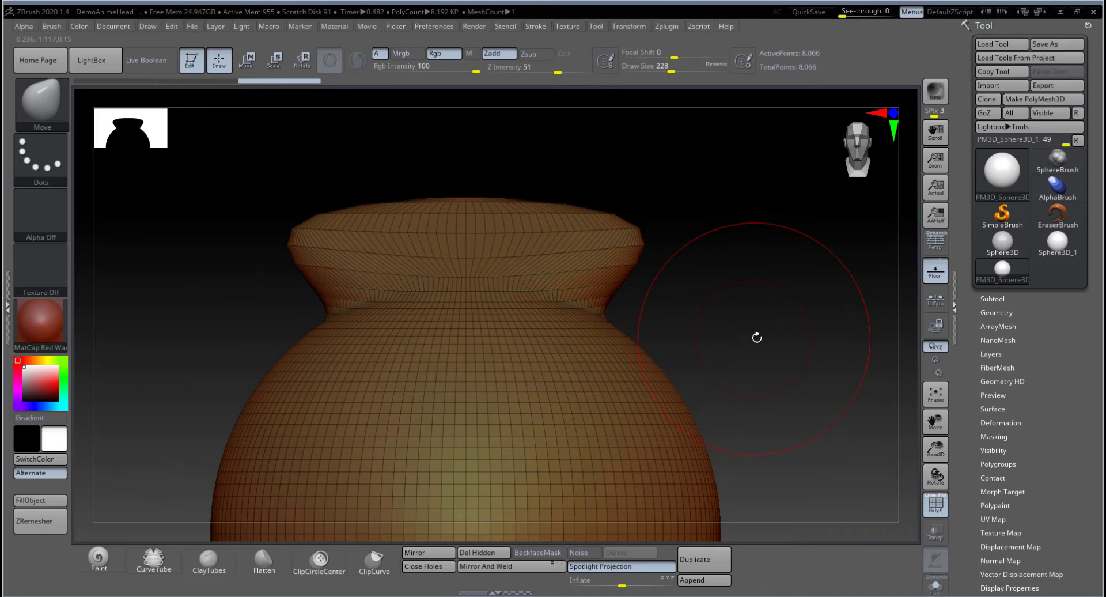
pyautogui.moveTo(756, 336); pyautogui.dragTo(563, 313)
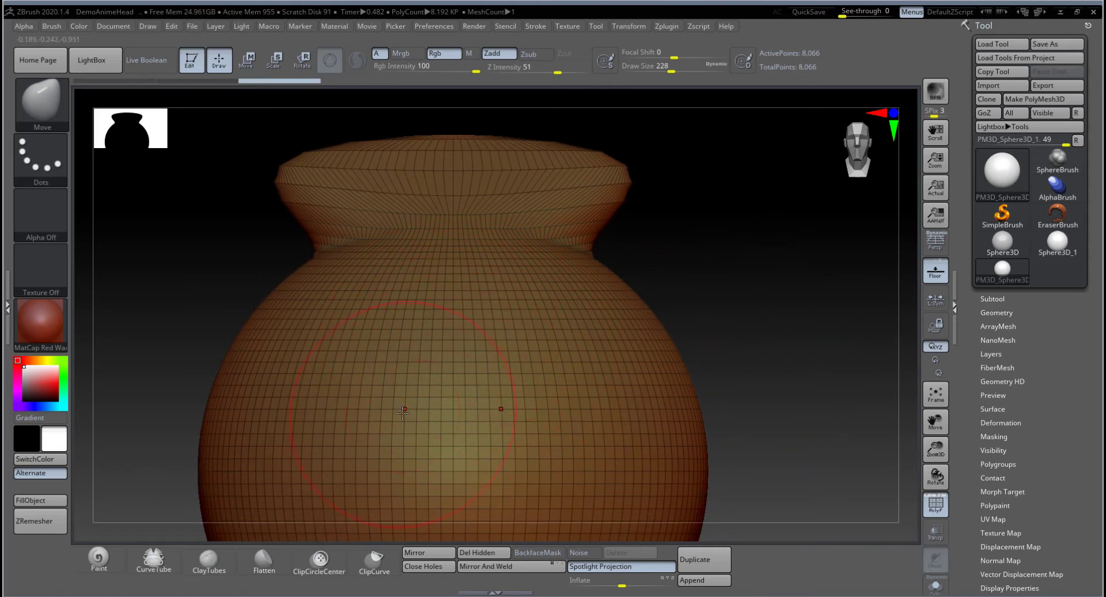
pyautogui.moveTo(711, 244); pyautogui.dragTo(698, 278)
pyautogui.hotkey('ctrl', 'z')
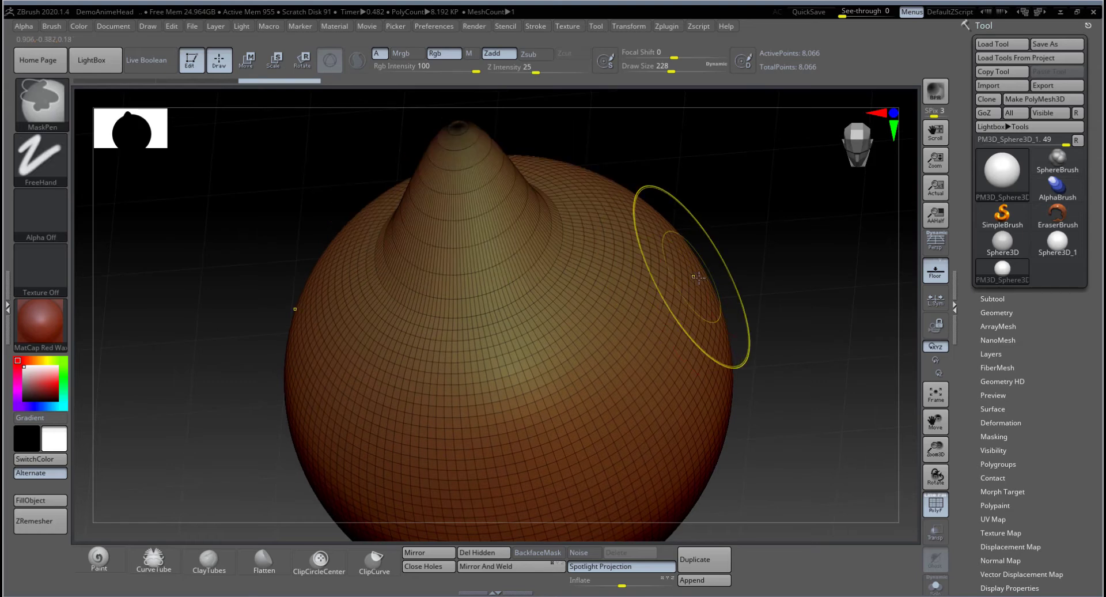
pyautogui.moveTo(798, 274)
pyautogui.mouseDown()
pyautogui.moveTo(780, 259)
pyautogui.moveTo(718, 289)
pyautogui.moveTo(739, 277)
pyautogui.moveTo(692, 269)
pyautogui.moveTo(721, 276)
pyautogui.moveTo(685, 296)
pyautogui.moveTo(563, 309)
pyautogui.moveTo(603, 296)
pyautogui.moveTo(564, 269)
pyautogui.moveTo(709, 227)
pyautogui.moveTo(753, 173)
pyautogui.mouseUp()
pyautogui.hotkey('ctrl', 'z')
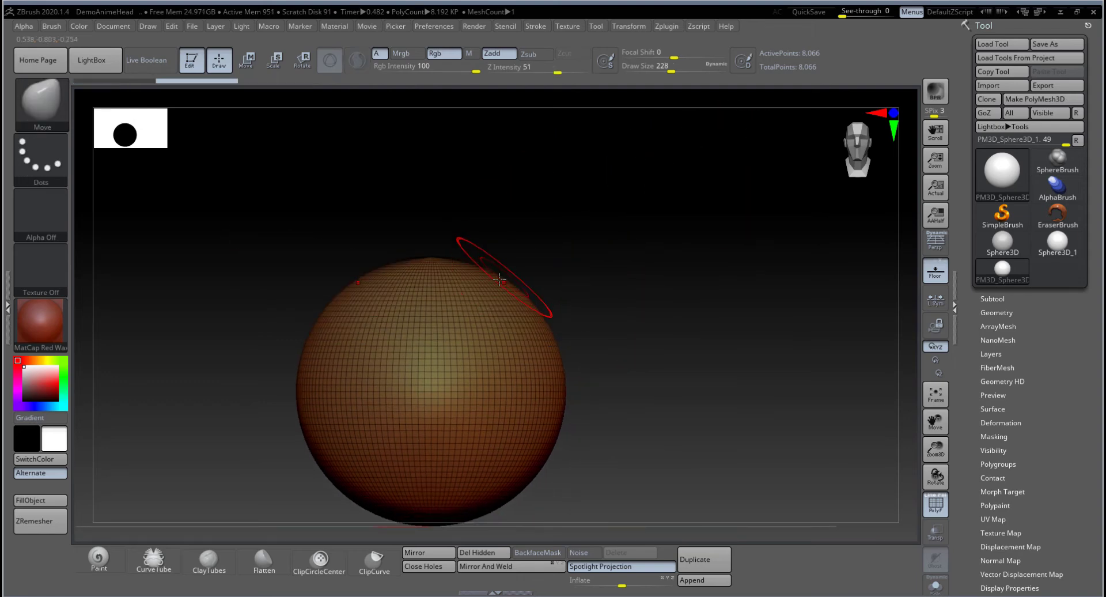
# Pull two long horns from the sphere's upper sides and raise their inner edges into a second pair of peaks.
pyautogui.moveTo(500, 280); pyautogui.dragTo(759, 106)
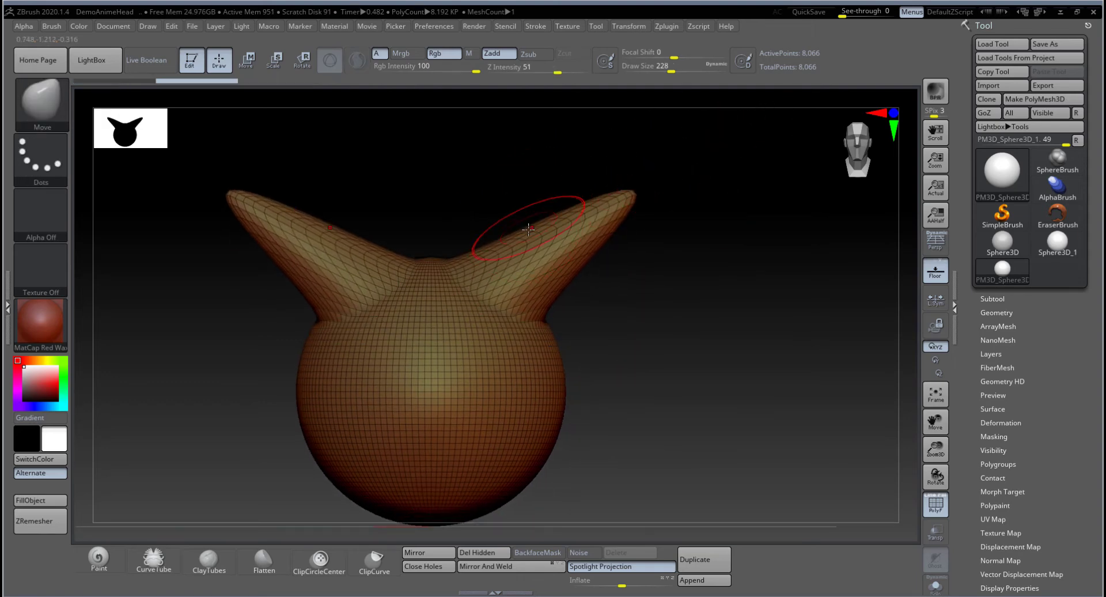
pyautogui.moveTo(528, 230)
pyautogui.mouseDown()
pyautogui.moveTo(497, 141)
pyautogui.moveTo(504, 135)
pyautogui.mouseUp()
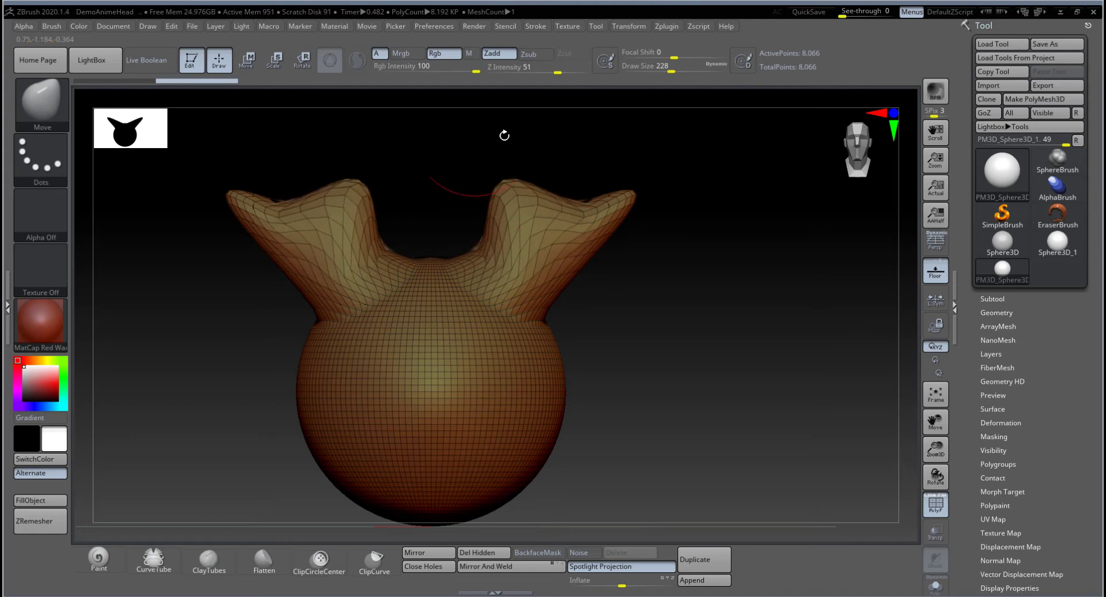
pyautogui.moveTo(526, 185); pyautogui.dragTo(482, 153)
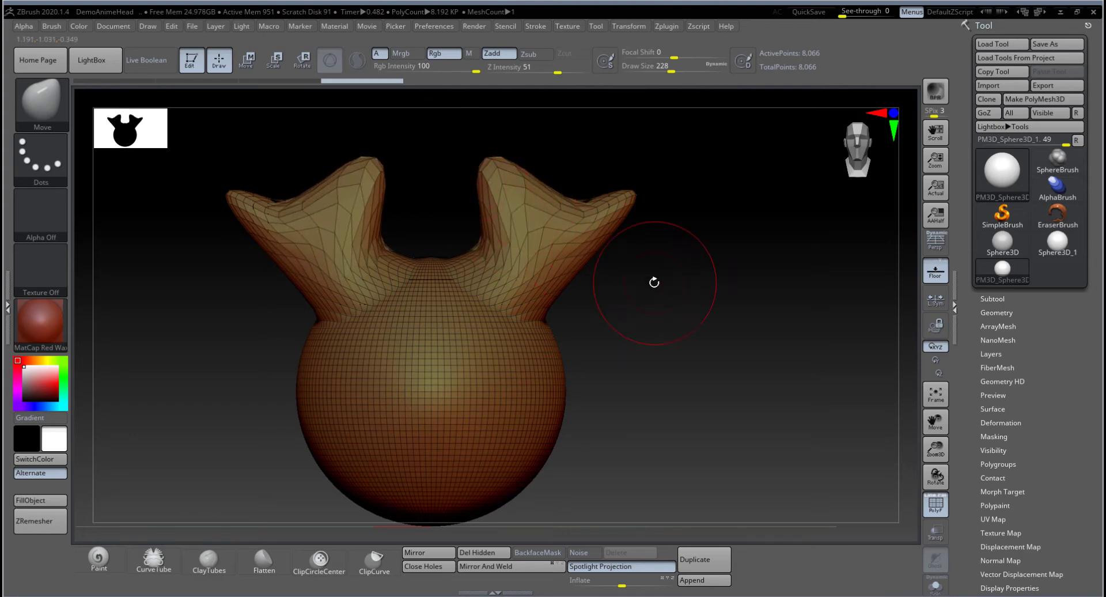
pyautogui.moveTo(635, 316)
pyautogui.mouseDown()
pyautogui.moveTo(573, 364)
pyautogui.moveTo(692, 317)
pyautogui.moveTo(575, 316)
pyautogui.mouseUp()
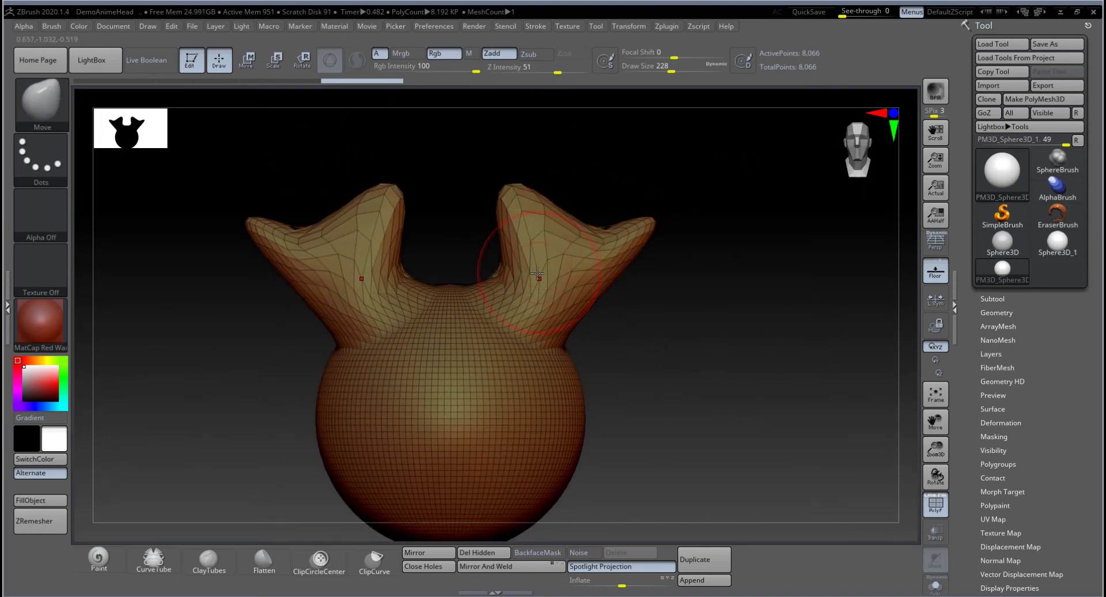
# Build up clay on the stretched horns with the ClayBuildup brush.
pyautogui.click(41, 104)
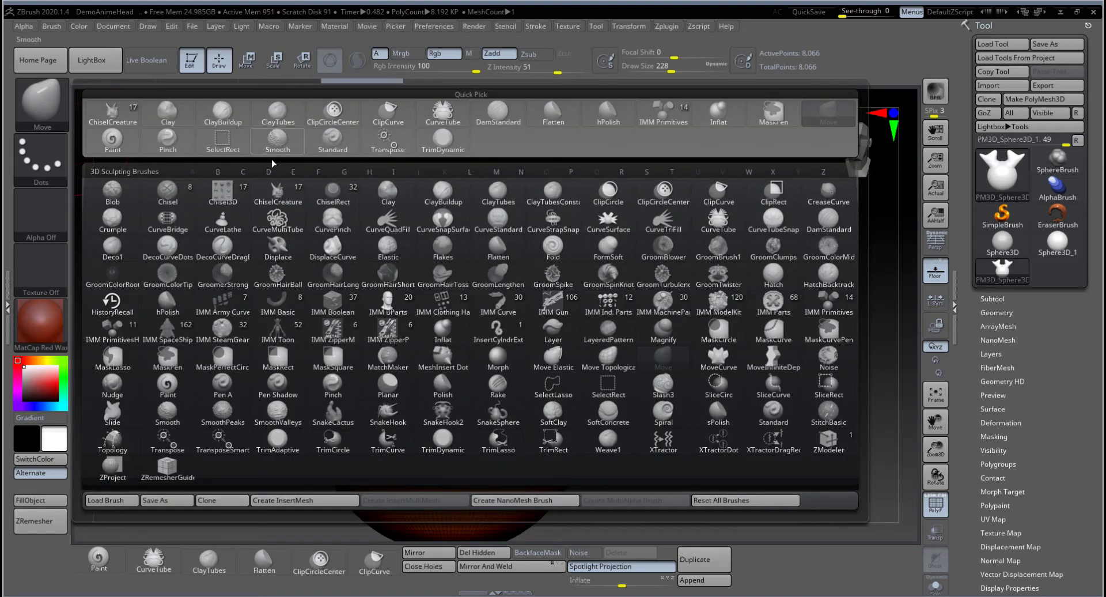
pyautogui.press('c')
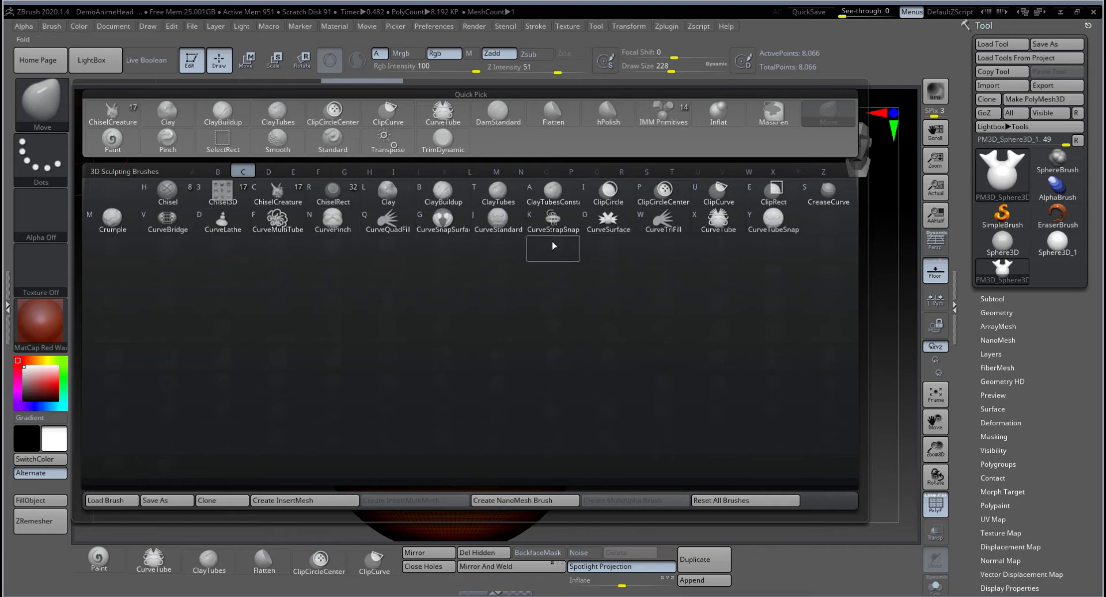
pyautogui.click(450, 200)
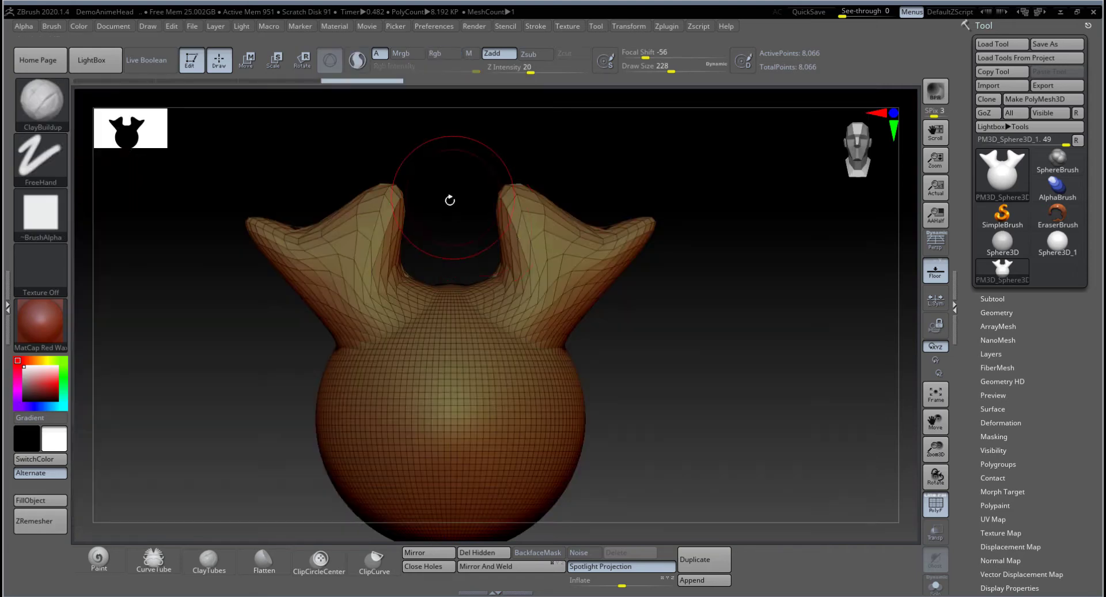
pyautogui.moveTo(524, 232)
pyautogui.mouseDown()
pyautogui.moveTo(539, 260)
pyautogui.moveTo(550, 245)
pyautogui.moveTo(573, 280)
pyautogui.moveTo(542, 259)
pyautogui.moveTo(599, 265)
pyautogui.mouseUp()
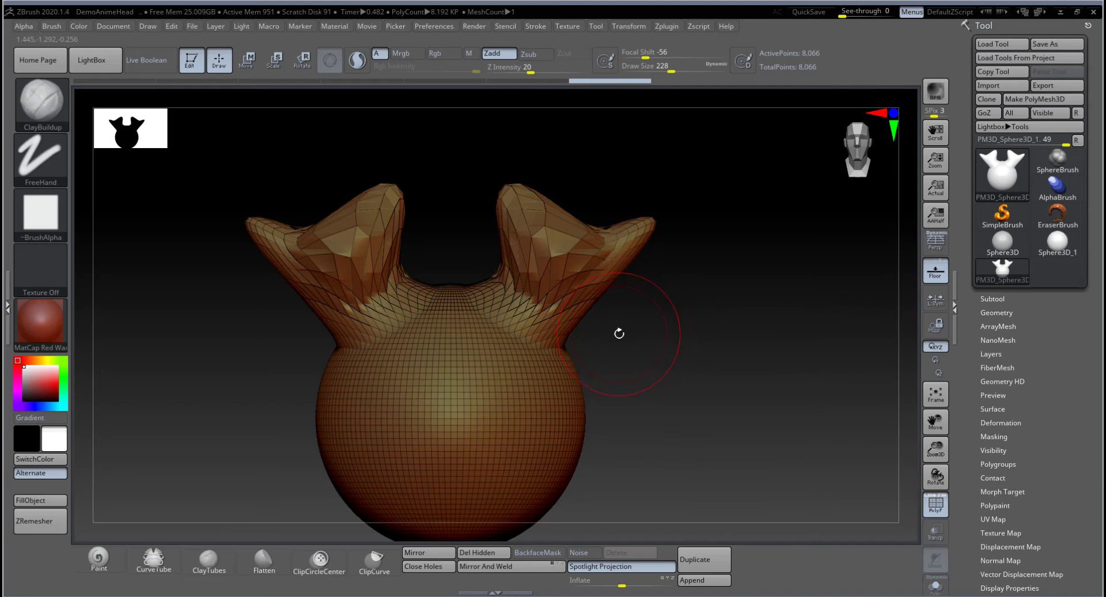
# Undo the clay and horn strokes back to the plain sphere.
pyautogui.hotkey('ctrl', 'z')
pyautogui.hotkey('ctrl', 'z')
pyautogui.hotkey('ctrl', 'z')
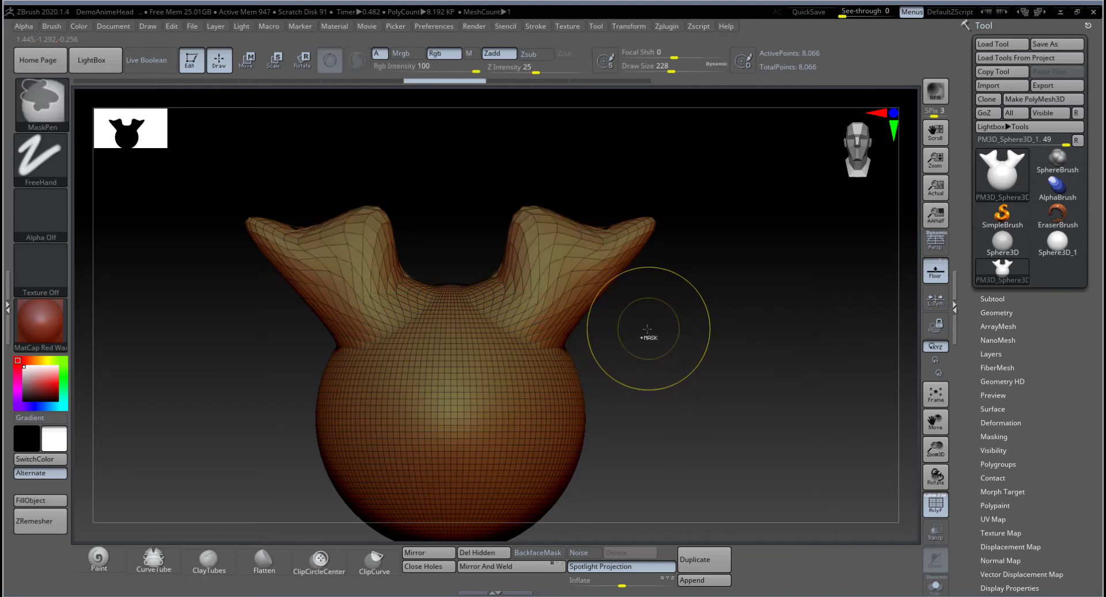
pyautogui.hotkey('ctrl', 'z')
pyautogui.hotkey('ctrl', 'z')
pyautogui.hotkey('ctrl', 'z')
pyautogui.hotkey('ctrl', 'z')
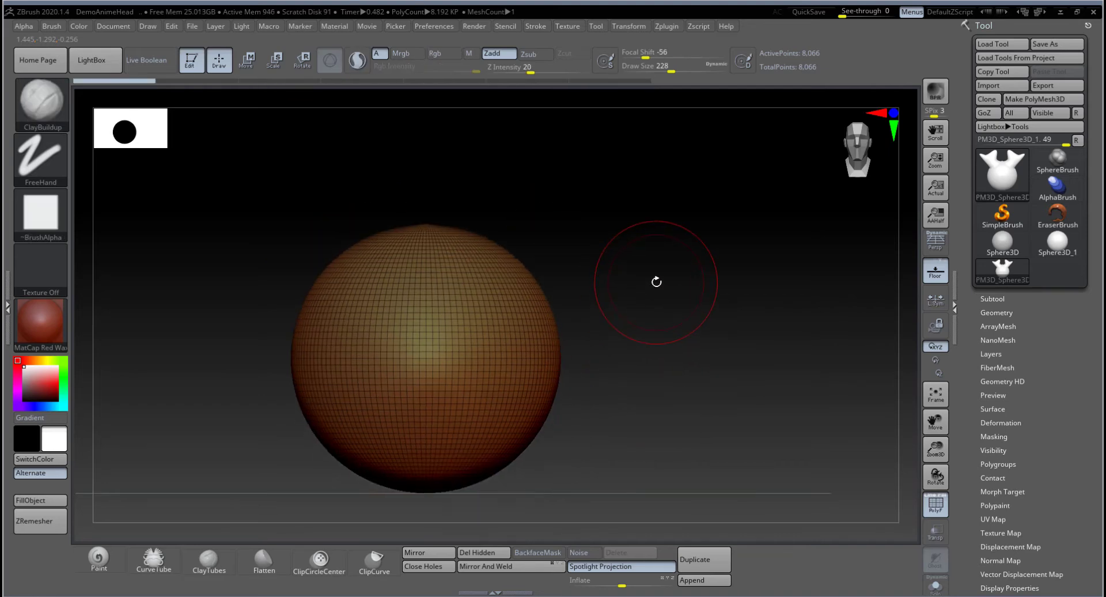
# Convert the sphere to a DynaMesh at resolution 128 and inspect its new topology.
pyautogui.click(1004, 313)
pyautogui.scroll(-5, 1023, 302)
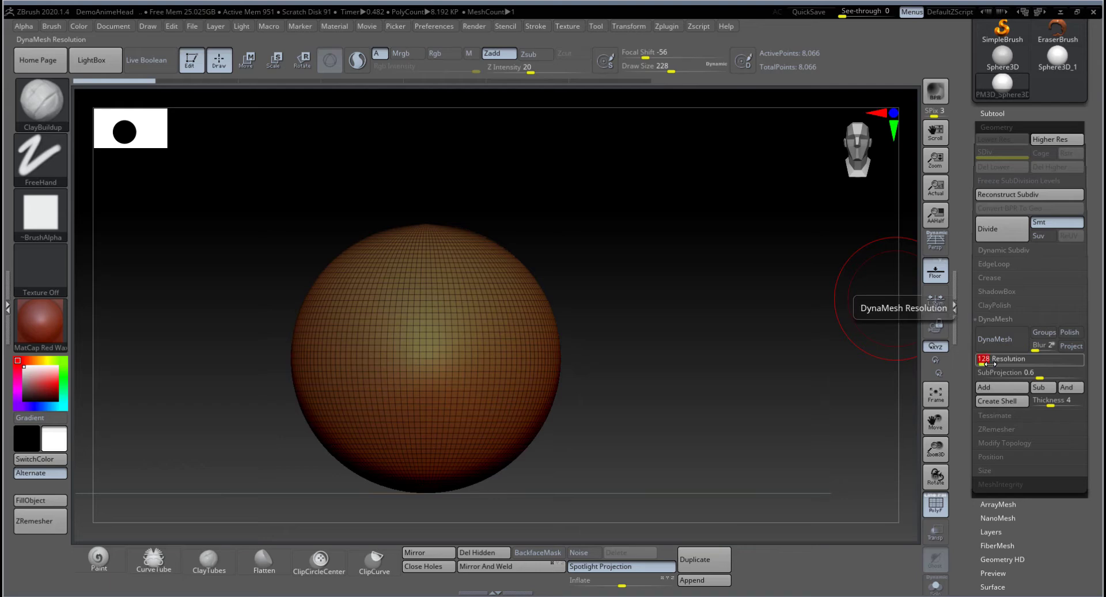
pyautogui.click(1000, 362)
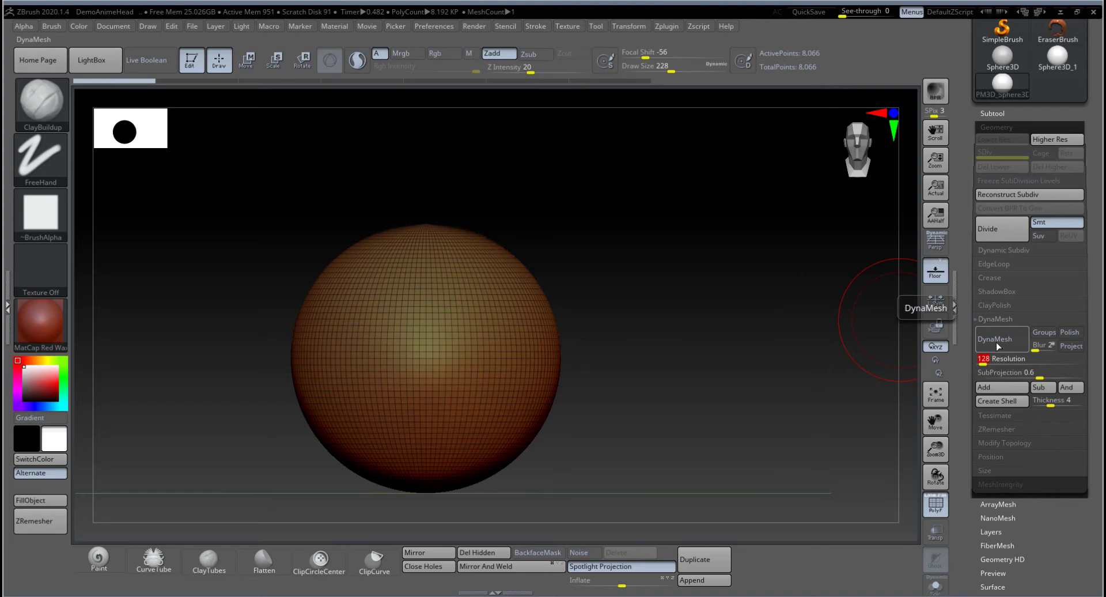
pyautogui.click(998, 342)
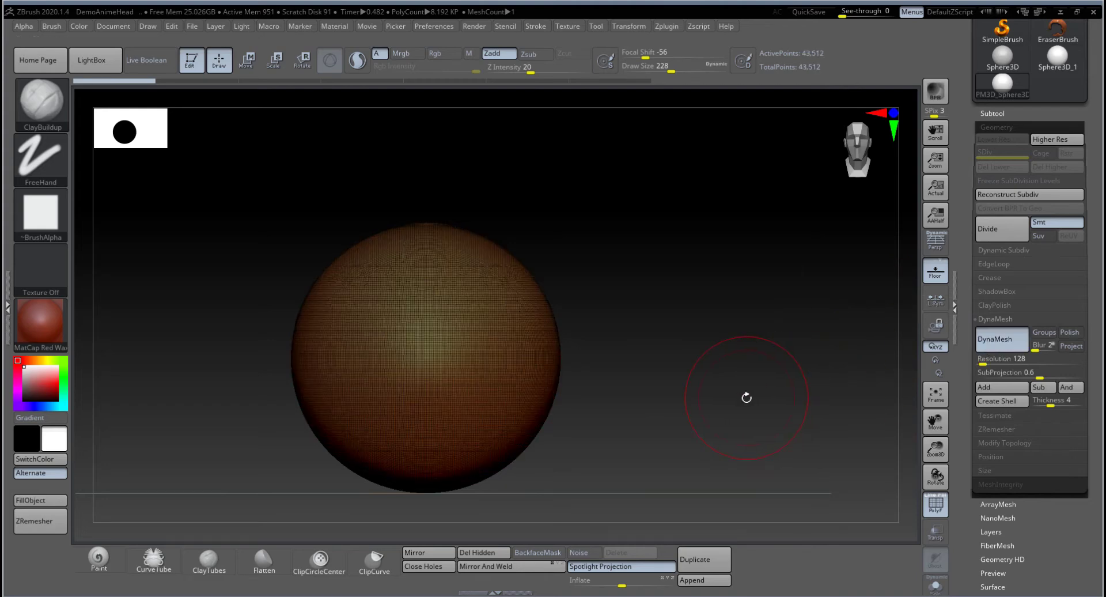
pyautogui.moveTo(657, 400)
pyautogui.mouseDown()
pyautogui.moveTo(652, 454)
pyautogui.moveTo(653, 395)
pyautogui.mouseUp()
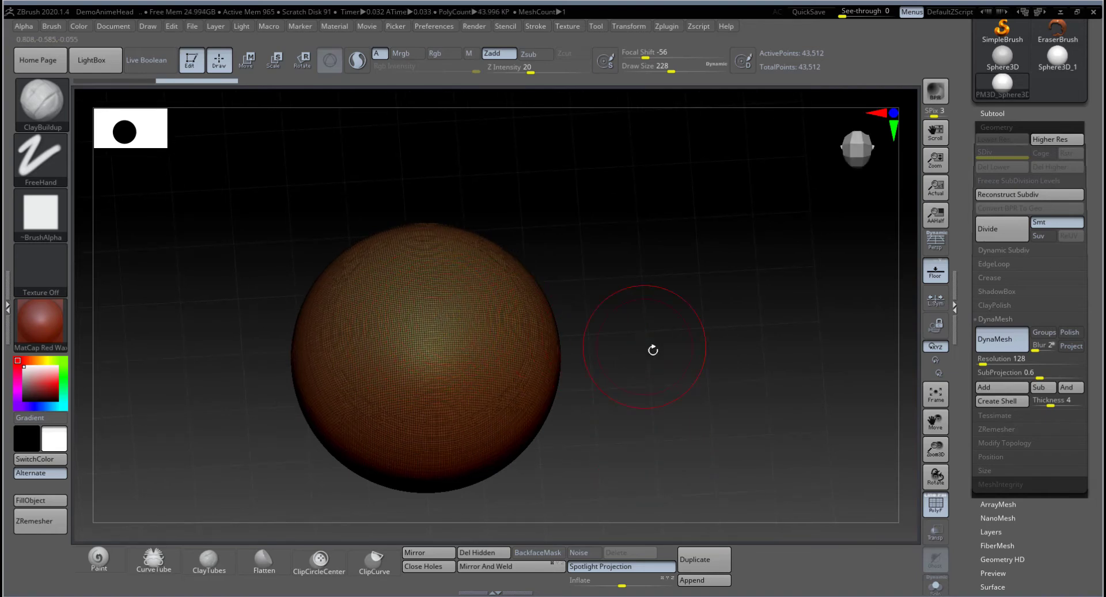
pyautogui.moveTo(653, 350); pyautogui.dragTo(691, 389)
# Pull two horns outward from the DynaMesh sphere's upper sides with the Move brush and raise their inner edges into peaks.
pyautogui.keyDown('alt'); pyautogui.moveTo(630, 342); pyautogui.dragTo(731, 368); pyautogui.keyUp('alt')
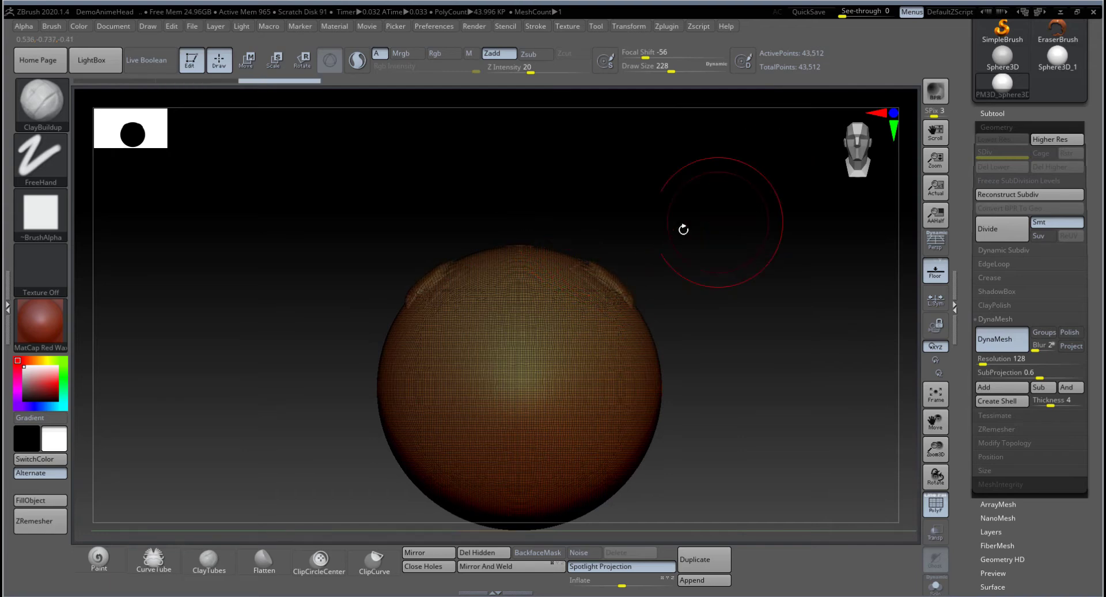
pyautogui.press('b')
pyautogui.press('m')
pyautogui.press('v')
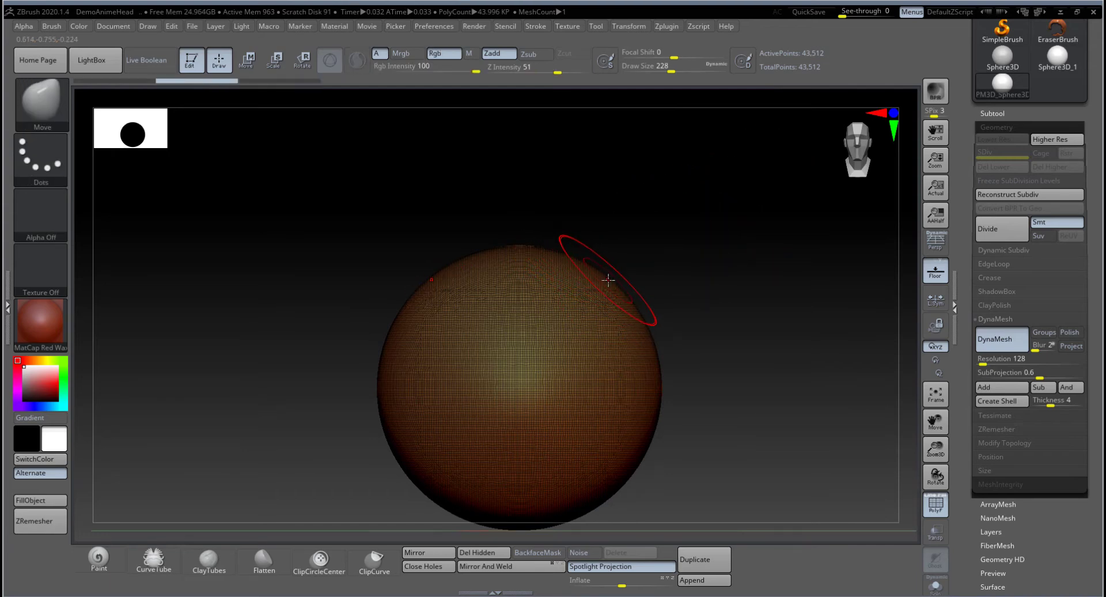
pyautogui.moveTo(587, 265)
pyautogui.mouseDown()
pyautogui.moveTo(721, 214)
pyautogui.moveTo(806, 152)
pyautogui.mouseUp()
pyautogui.moveTo(716, 217); pyautogui.dragTo(834, 149)
pyautogui.moveTo(629, 242)
pyautogui.mouseDown()
pyautogui.moveTo(615, 178)
pyautogui.moveTo(637, 147)
pyautogui.mouseUp()
pyautogui.moveTo(733, 303); pyautogui.dragTo(607, 350)
pyautogui.keyDown('alt'); pyautogui.moveTo(711, 360); pyautogui.dragTo(673, 330); pyautogui.keyUp('alt')
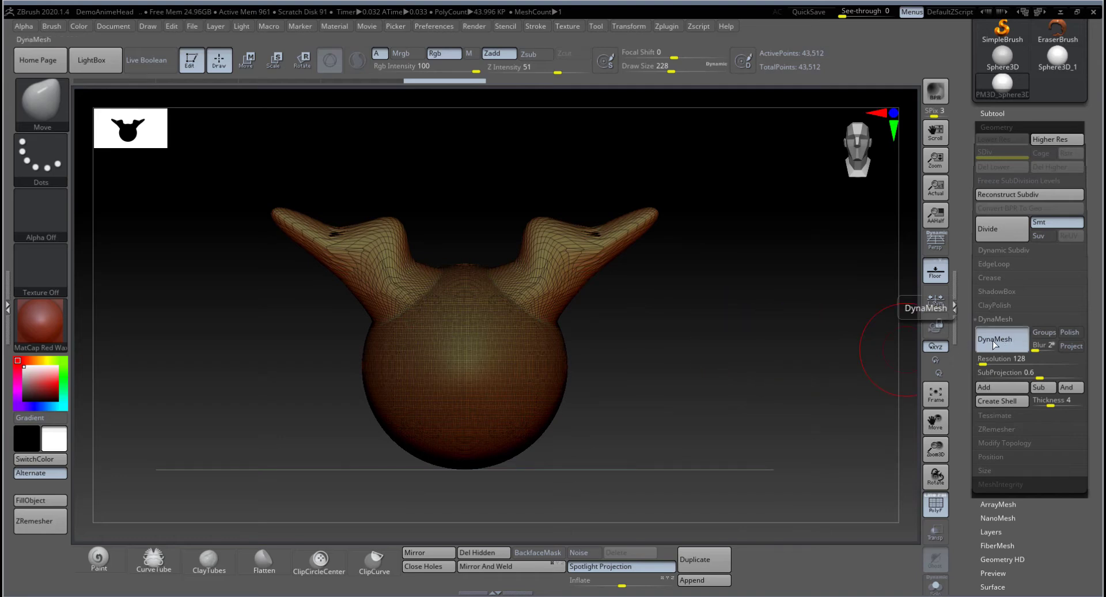
# Remesh the stretched horns with DynaMesh at resolution 128.
pyautogui.moveTo(795, 336); pyautogui.dragTo(888, 353)
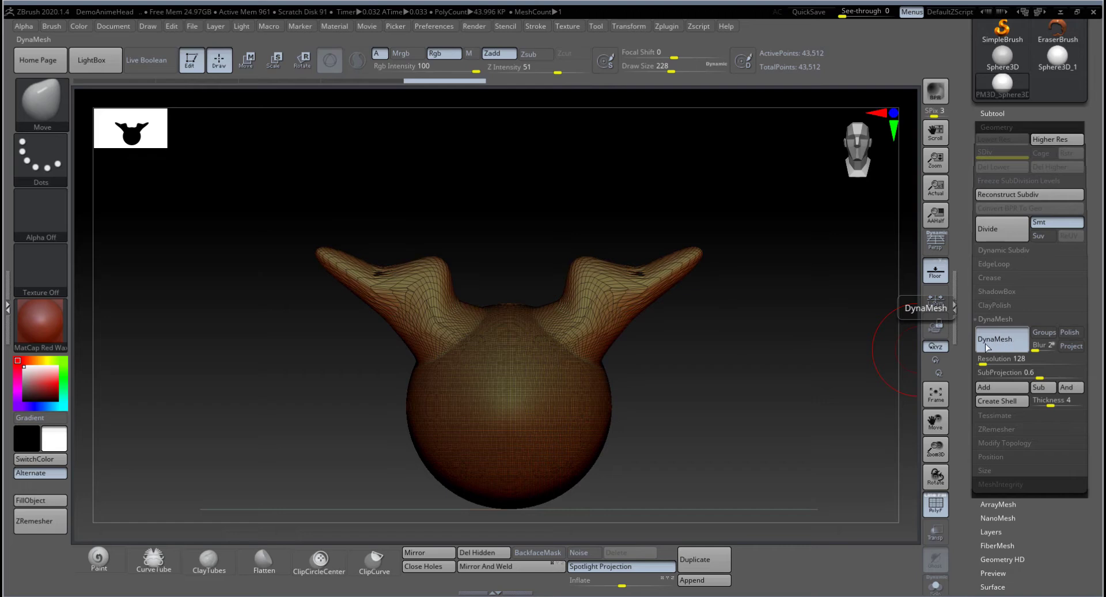
pyautogui.moveTo(760, 348); pyautogui.dragTo(738, 352)
pyautogui.press('ctrl')
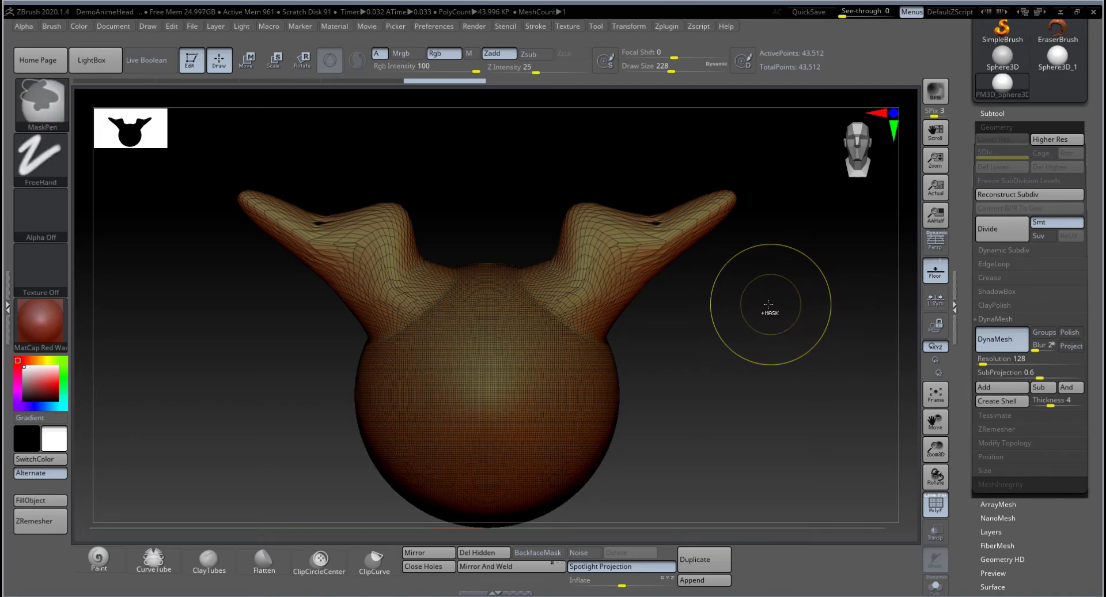
pyautogui.keyDown('ctrl'); pyautogui.moveTo(776, 302); pyautogui.dragTo(822, 340); pyautogui.keyUp('ctrl')
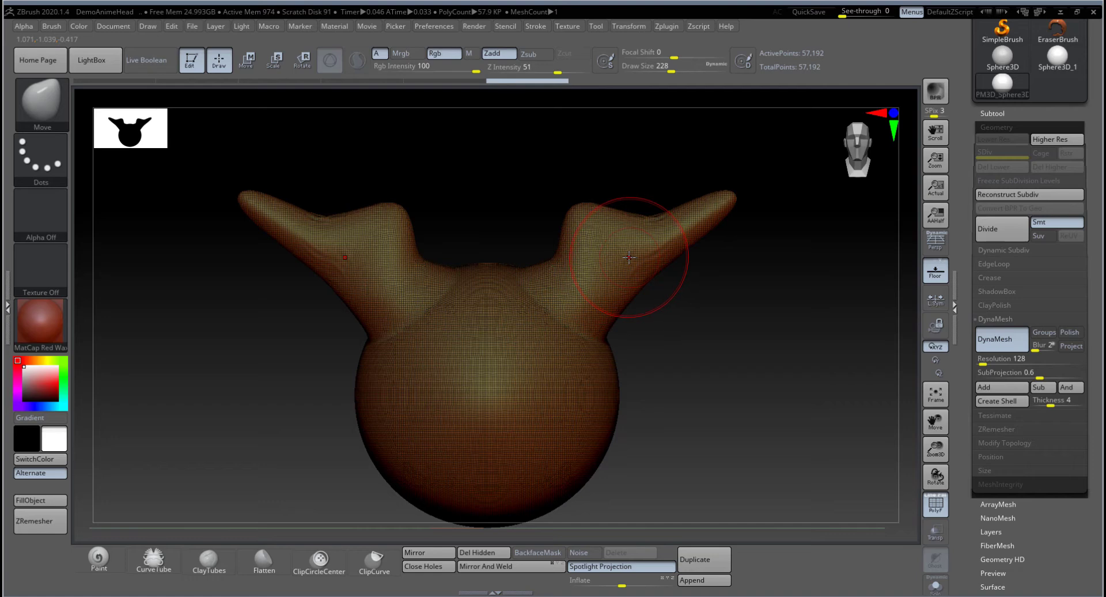
# Pull the horns' inner peaks higher with the Move brush, try raising a second peak beside them, and undo that second pull.
pyautogui.moveTo(731, 370); pyautogui.dragTo(711, 368)
pyautogui.moveTo(712, 329)
pyautogui.mouseDown()
pyautogui.moveTo(711, 363)
pyautogui.moveTo(722, 357)
pyautogui.mouseUp()
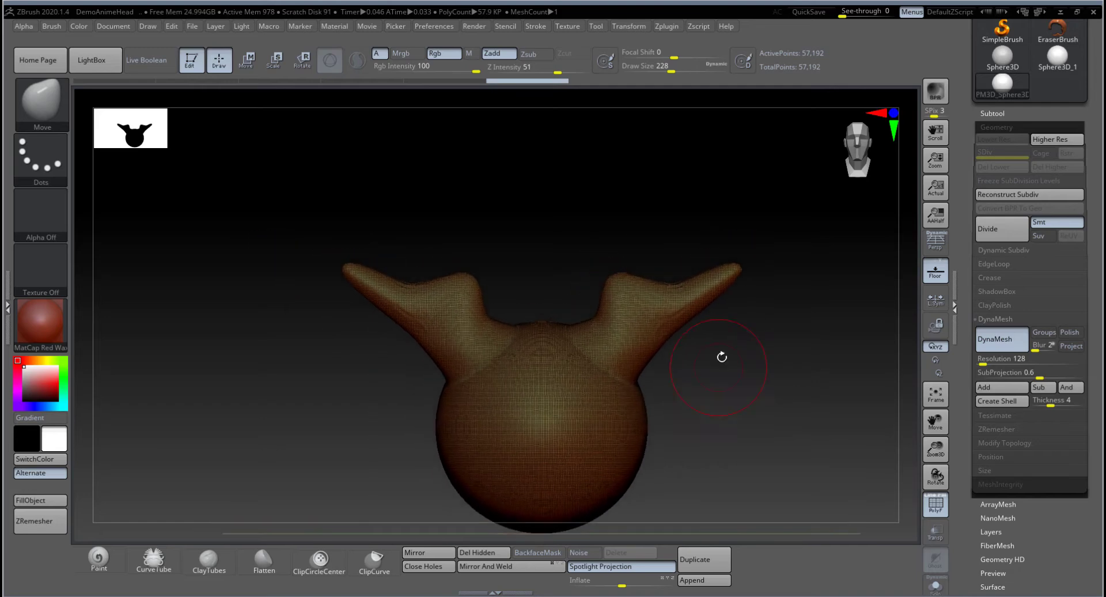
pyautogui.moveTo(607, 278); pyautogui.dragTo(544, 188)
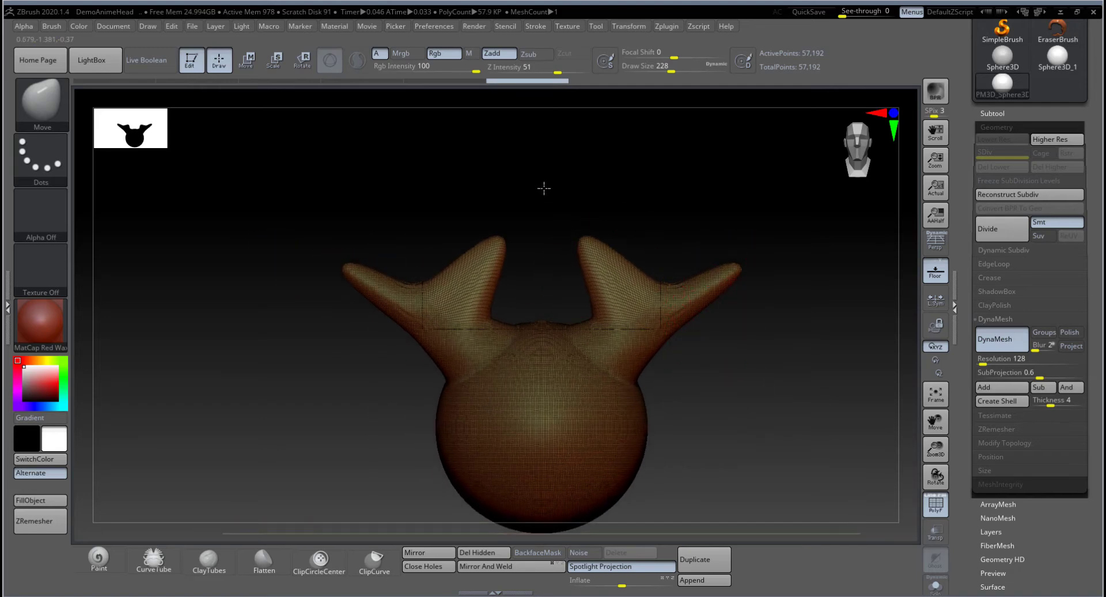
pyautogui.moveTo(630, 247)
pyautogui.mouseDown()
pyautogui.moveTo(647, 185)
pyautogui.moveTo(665, 225)
pyautogui.mouseUp()
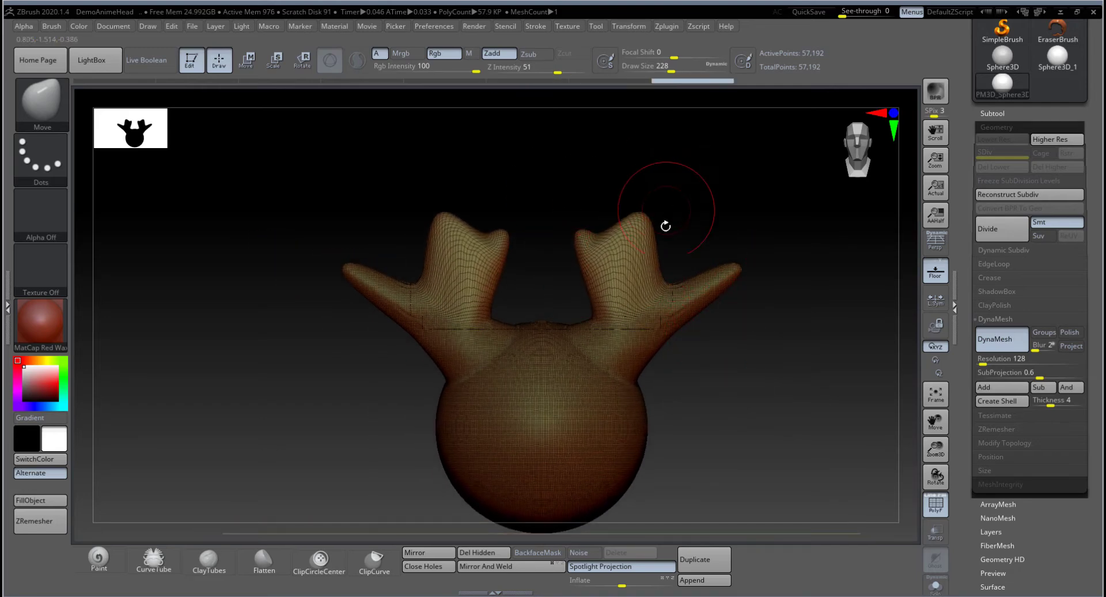
pyautogui.hotkey('ctrl', 'z')
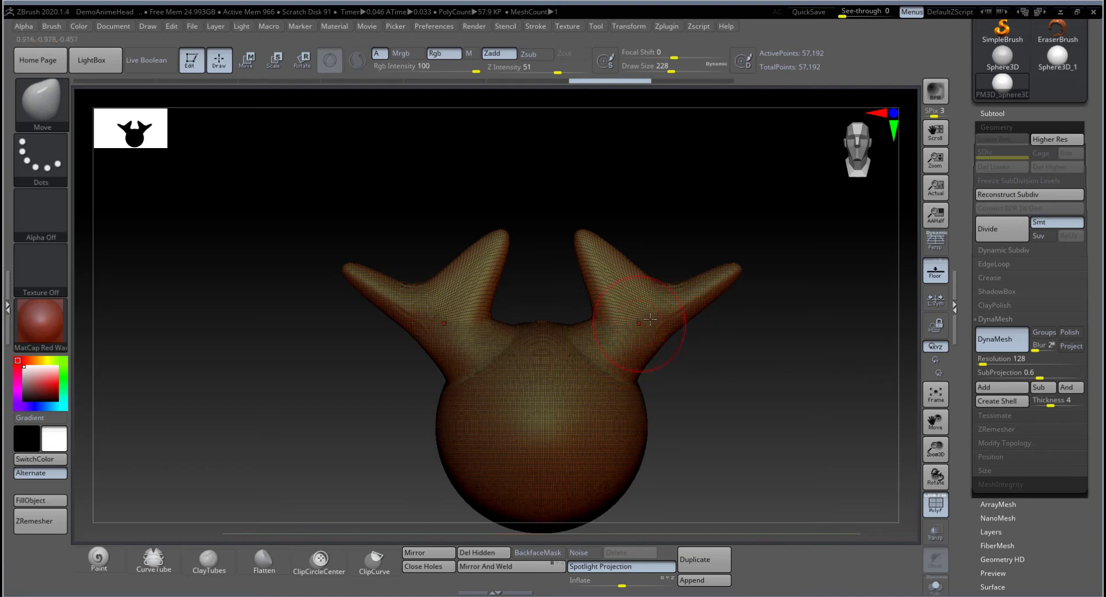
# Undo the DynaMesh update and the inner peaks, back to the two plain stretched horns.
pyautogui.keyDown('alt'); pyautogui.moveTo(686, 380); pyautogui.dragTo(715, 327); pyautogui.keyUp('alt')
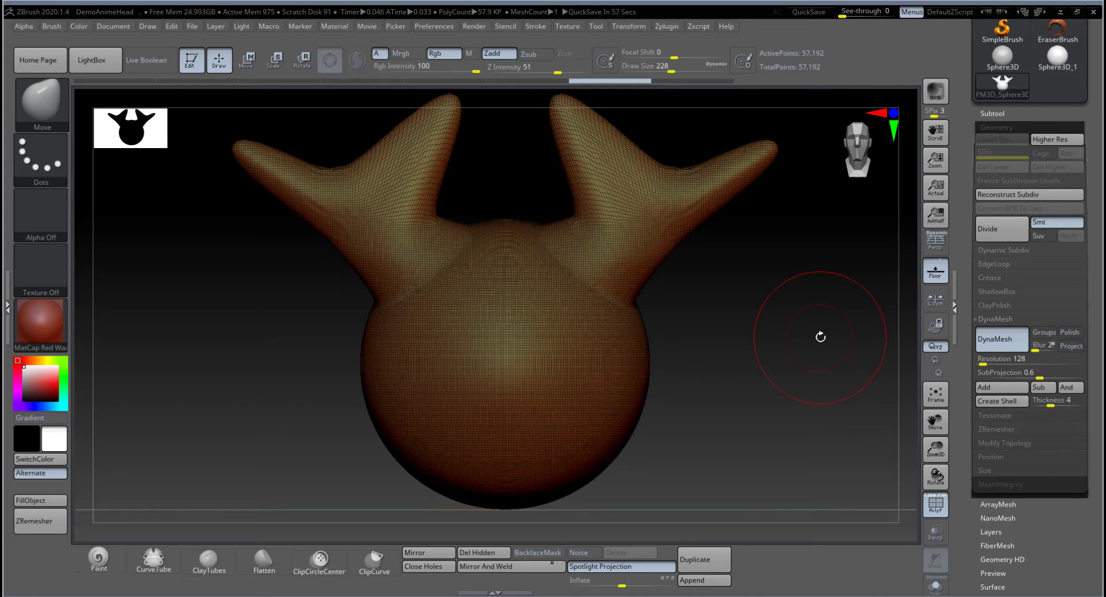
pyautogui.moveTo(726, 279)
pyautogui.mouseDown()
pyautogui.moveTo(709, 324)
pyautogui.moveTo(719, 324)
pyautogui.mouseUp()
pyautogui.hotkey('ctrl', 'z')
pyautogui.hotkey('ctrl', 'z')
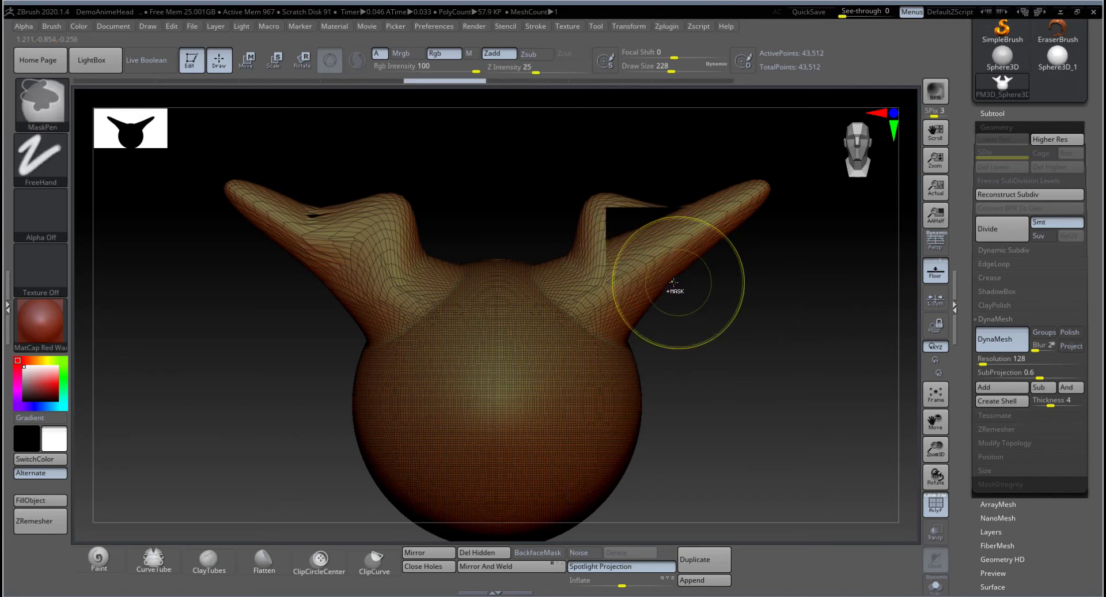
# Pull two branches outward from each lower side of the sphere with the Move brush and update the DynaMesh.
pyautogui.keyDown('alt'); pyautogui.moveTo(676, 388); pyautogui.dragTo(642, 340); pyautogui.keyUp('alt')
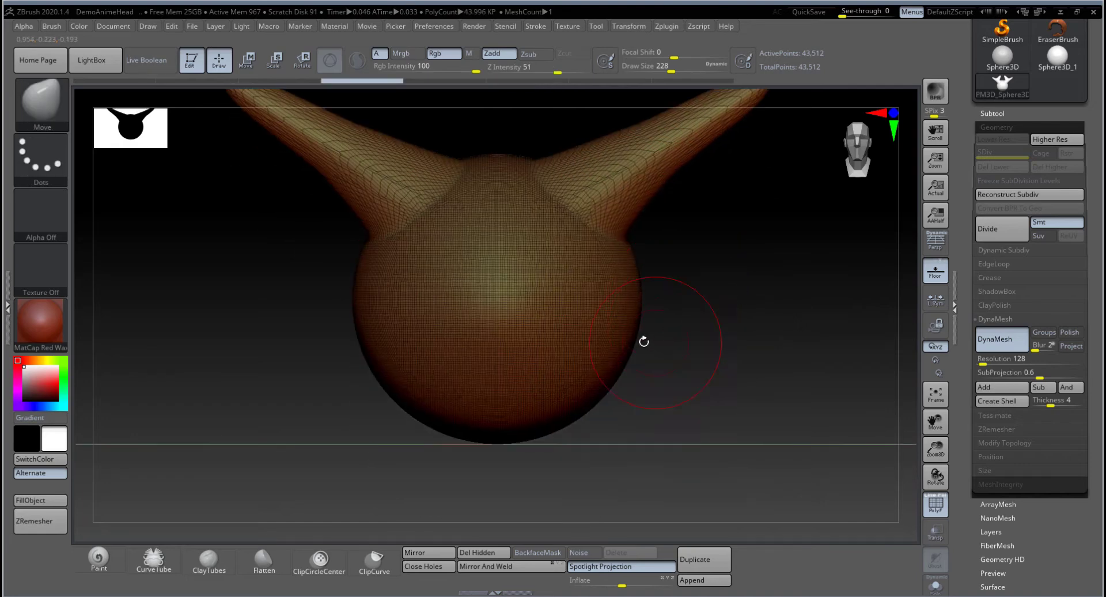
pyautogui.moveTo(672, 381)
pyautogui.mouseDown()
pyautogui.moveTo(805, 464)
pyautogui.moveTo(832, 447)
pyautogui.moveTo(891, 479)
pyautogui.mouseUp()
pyautogui.moveTo(692, 328)
pyautogui.mouseDown()
pyautogui.moveTo(714, 306)
pyautogui.moveTo(847, 298)
pyautogui.mouseUp()
pyautogui.press('ctrl')
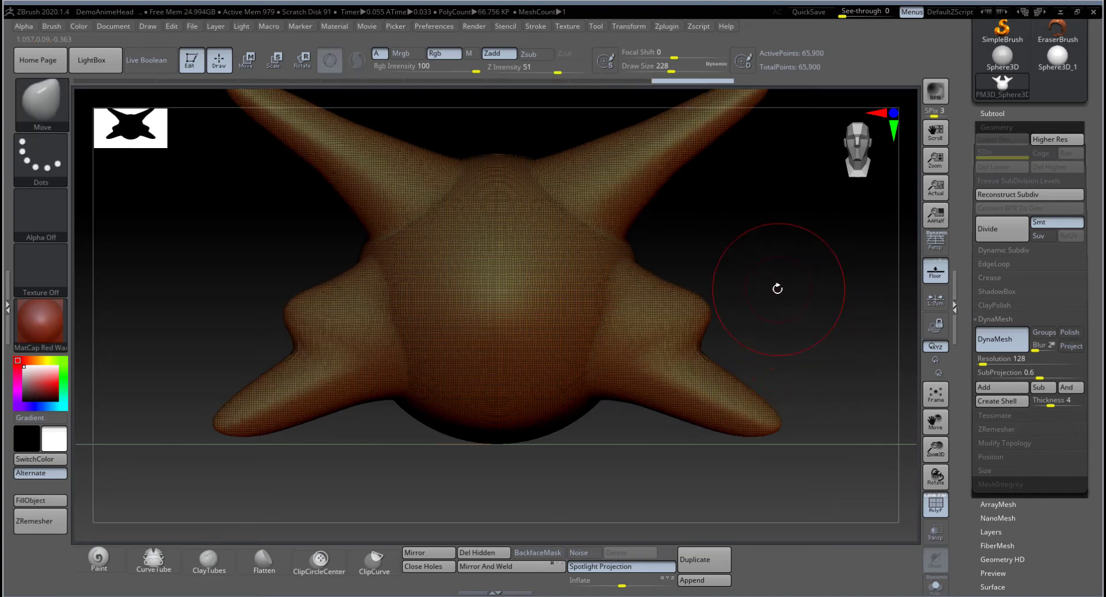
# Stretch the short upper branch on each lower side outward and upward into a long arm and remesh it.
pyautogui.keyDown('alt'); pyautogui.moveTo(778, 288); pyautogui.dragTo(755, 315); pyautogui.keyUp('alt')
pyautogui.moveTo(684, 350)
pyautogui.mouseDown()
pyautogui.moveTo(727, 325)
pyautogui.moveTo(766, 333)
pyautogui.moveTo(799, 304)
pyautogui.moveTo(847, 218)
pyautogui.mouseUp()
pyautogui.keyDown('ctrl'); pyautogui.moveTo(797, 250); pyautogui.dragTo(832, 259); pyautogui.keyUp('ctrl')
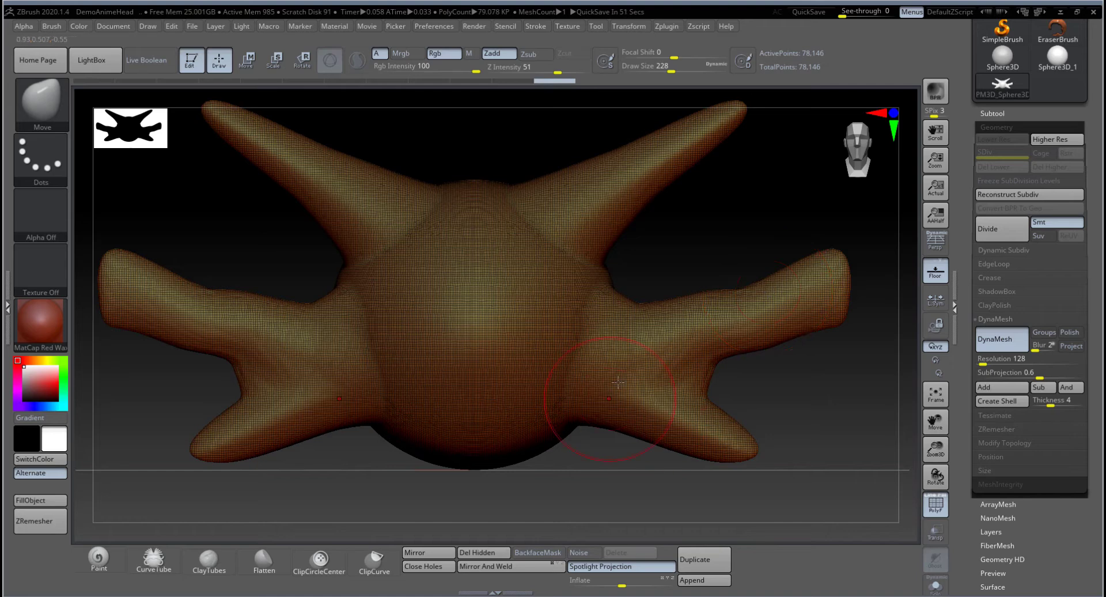
# Enable Project for the DynaMesh and remesh the branched sphere at resolution 128 with its details reprojected.
pyautogui.moveTo(824, 389)
pyautogui.keyDown('alt'); pyautogui.mouseDown()
pyautogui.moveTo(783, 382)
pyautogui.moveTo(680, 414)
pyautogui.mouseUp(); pyautogui.keyUp('alt')
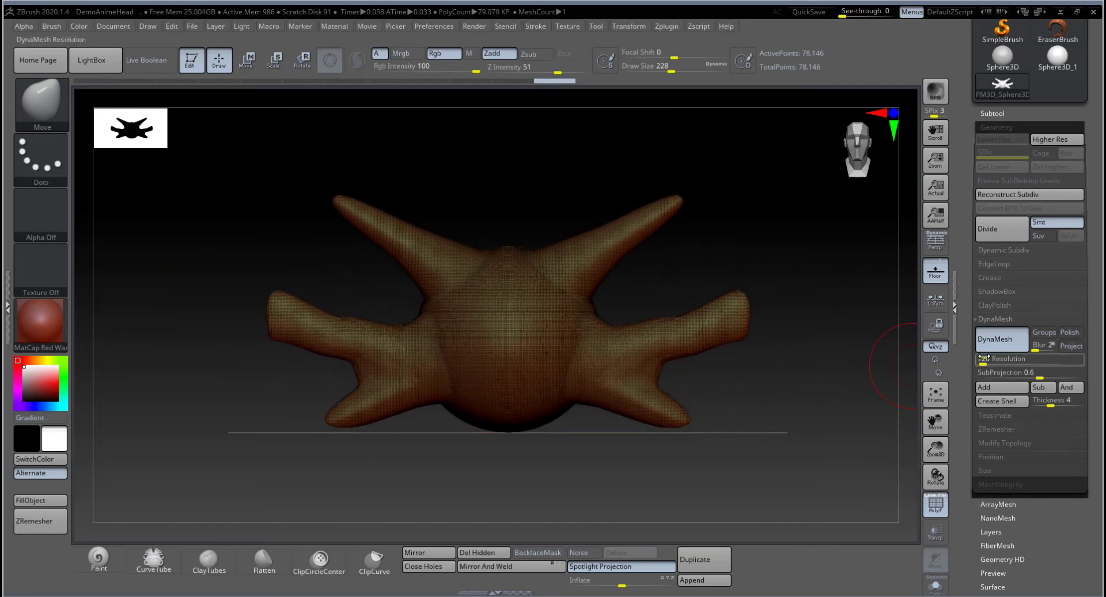
pyautogui.click(1072, 346)
pyautogui.keyDown('alt'); pyautogui.moveTo(793, 369); pyautogui.dragTo(801, 417); pyautogui.keyUp('alt')
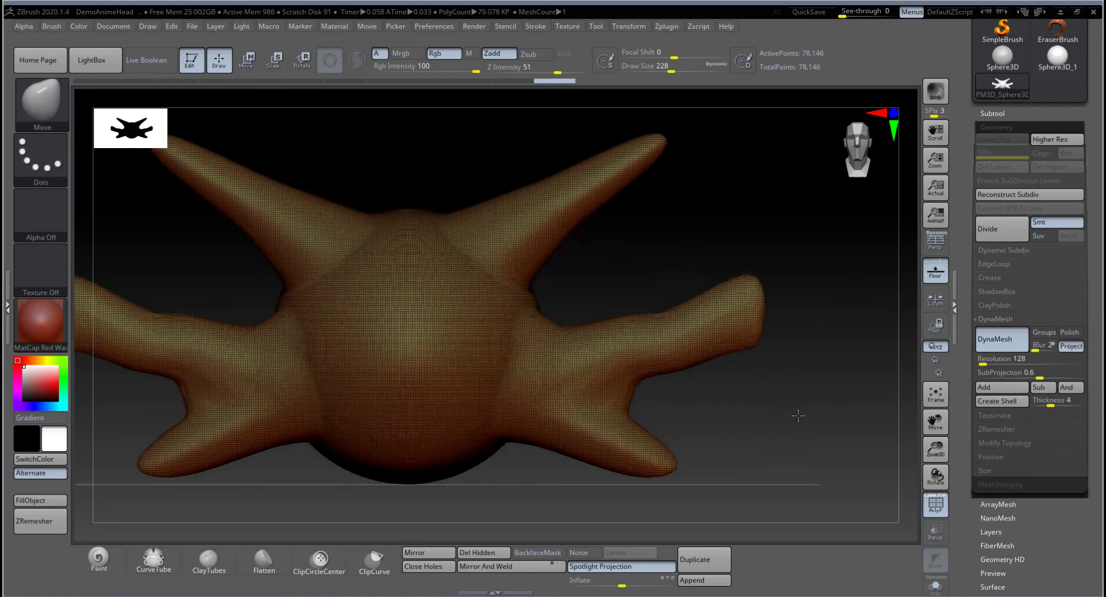
pyautogui.keyDown('ctrl'); pyautogui.moveTo(818, 368); pyautogui.dragTo(855, 417); pyautogui.keyUp('ctrl')
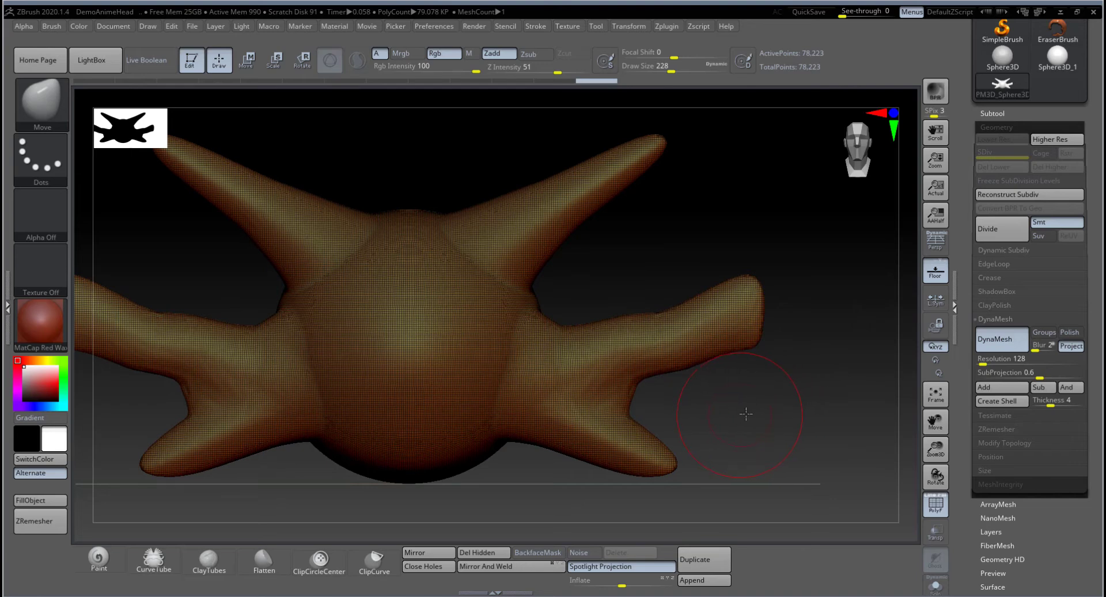
pyautogui.moveTo(746, 414); pyautogui.dragTo(833, 403)
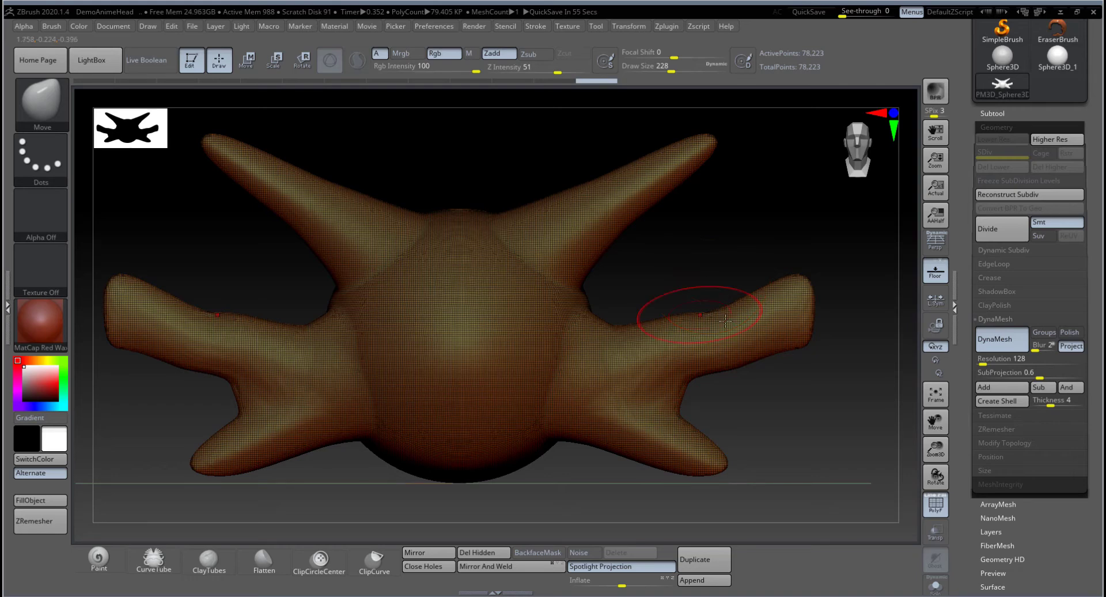
pyautogui.click(1078, 350)
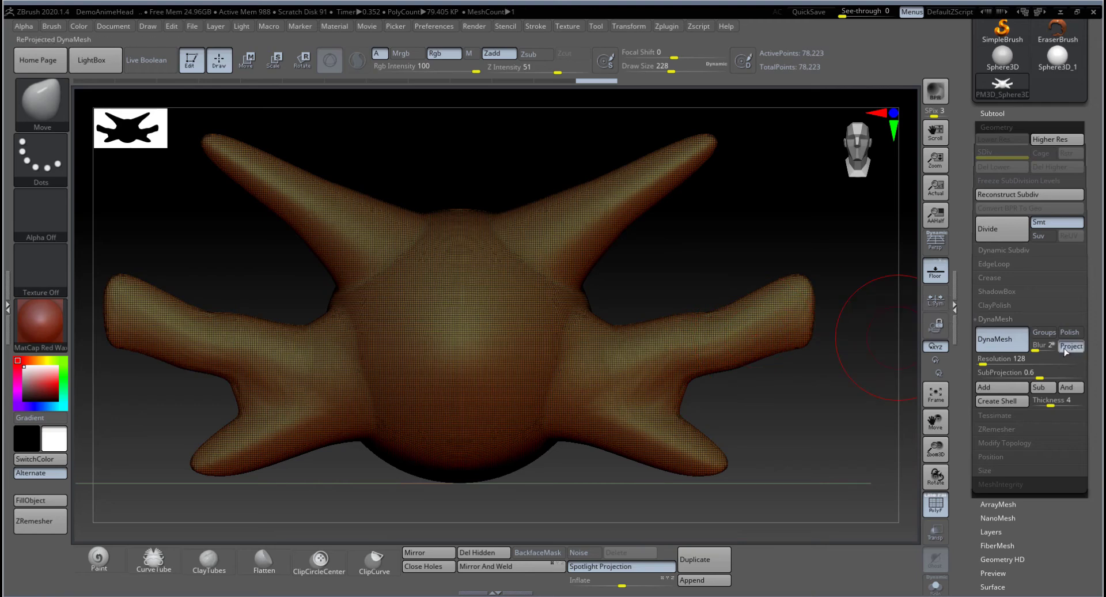
# Pull inner peaks and outer prongs from the upper horns with the Move brush and update the DynaMesh.
pyautogui.moveTo(559, 179)
pyautogui.mouseDown()
pyautogui.moveTo(542, 138)
pyautogui.moveTo(522, 135)
pyautogui.mouseUp()
pyautogui.moveTo(661, 190)
pyautogui.mouseDown()
pyautogui.moveTo(805, 227)
pyautogui.moveTo(778, 250)
pyautogui.mouseUp()
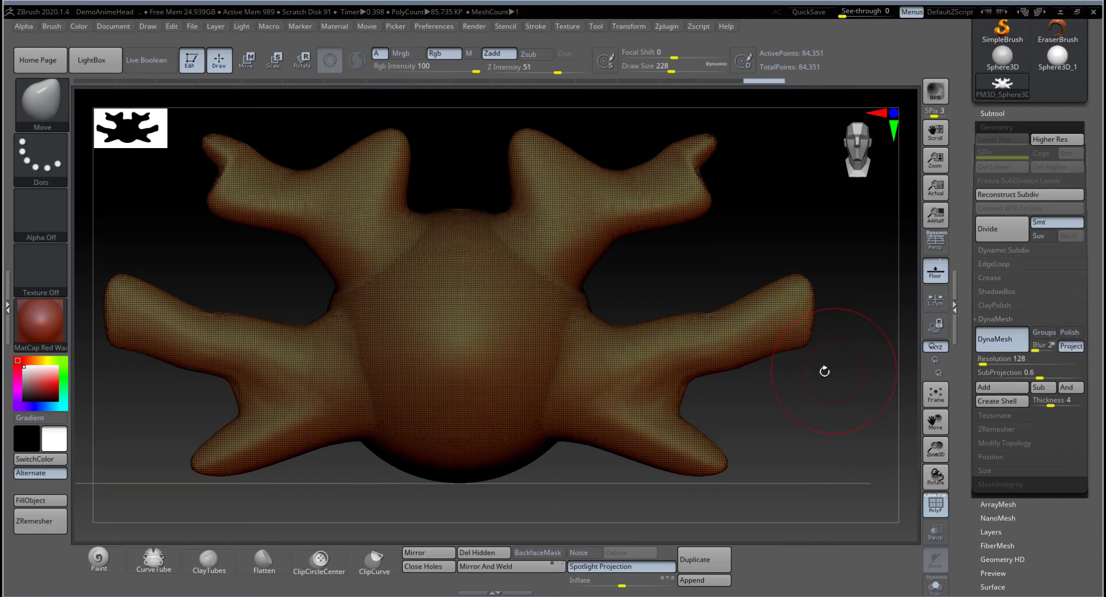
pyautogui.keyDown('ctrl'); pyautogui.moveTo(777, 407); pyautogui.dragTo(680, 458, button='right'); pyautogui.keyUp('ctrl')
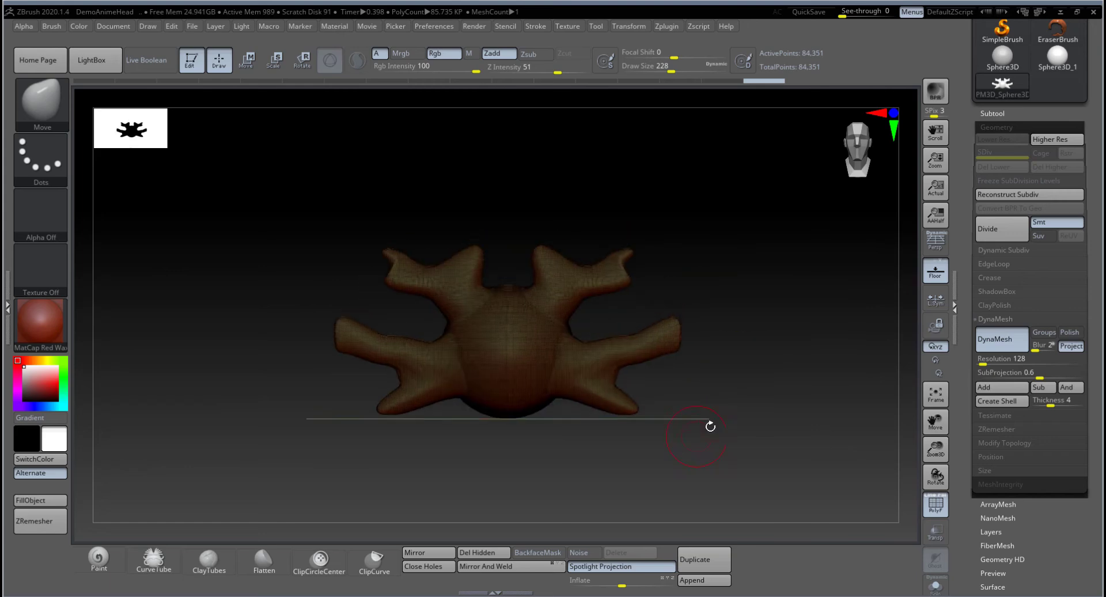
pyautogui.keyDown('alt'); pyautogui.moveTo(721, 415); pyautogui.dragTo(763, 391); pyautogui.keyUp('alt')
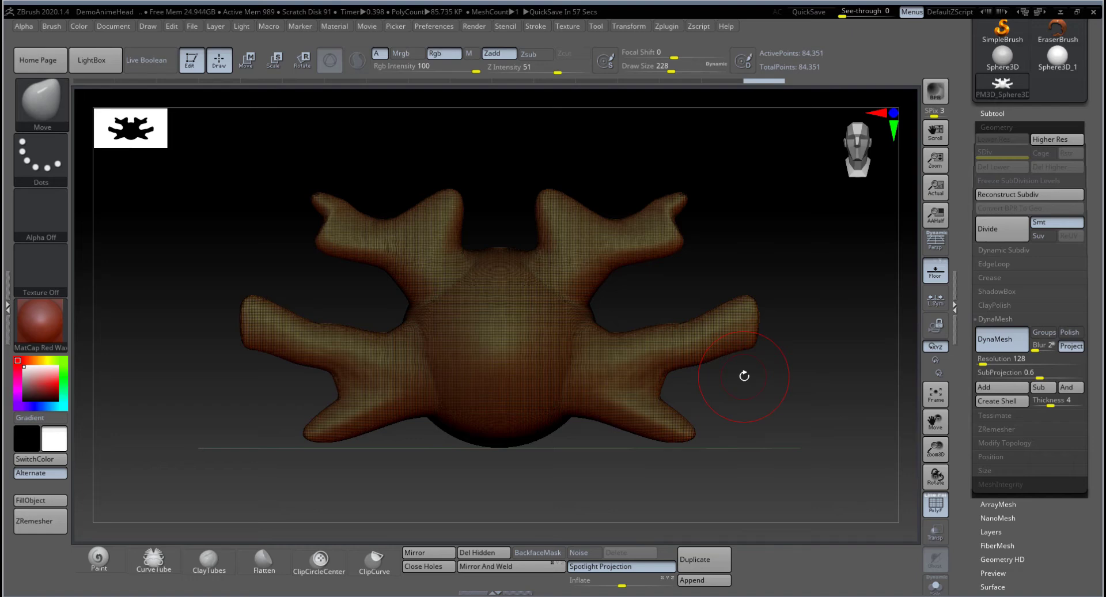
# Turn off DynaMesh for the branched model and check its topology.
pyautogui.keyDown('alt'); pyautogui.moveTo(786, 333); pyautogui.dragTo(821, 383); pyautogui.keyUp('alt')
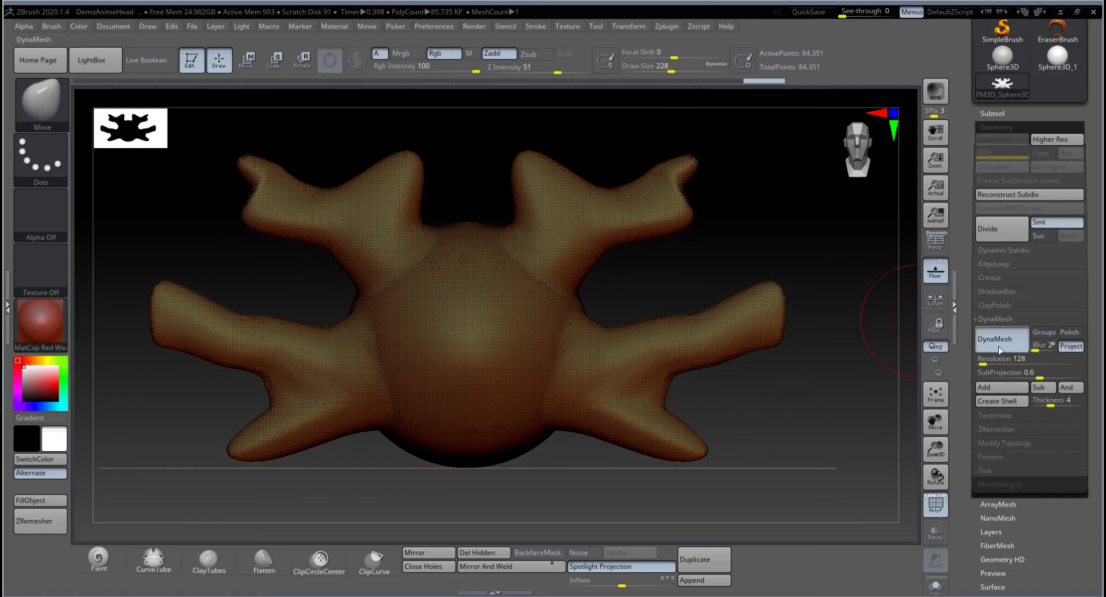
pyautogui.moveTo(781, 411); pyautogui.dragTo(784, 397)
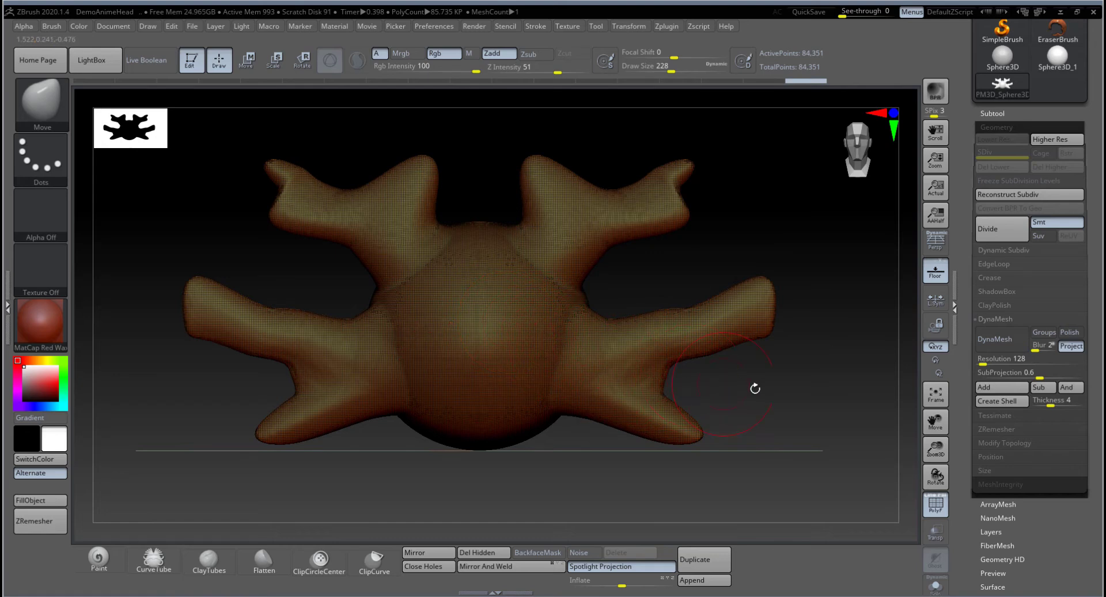
pyautogui.moveTo(756, 388)
pyautogui.keyDown('ctrl'); pyautogui.mouseDown(button='right')
pyautogui.moveTo(773, 452)
pyautogui.moveTo(728, 417)
pyautogui.mouseUp(button='right'); pyautogui.keyUp('ctrl')
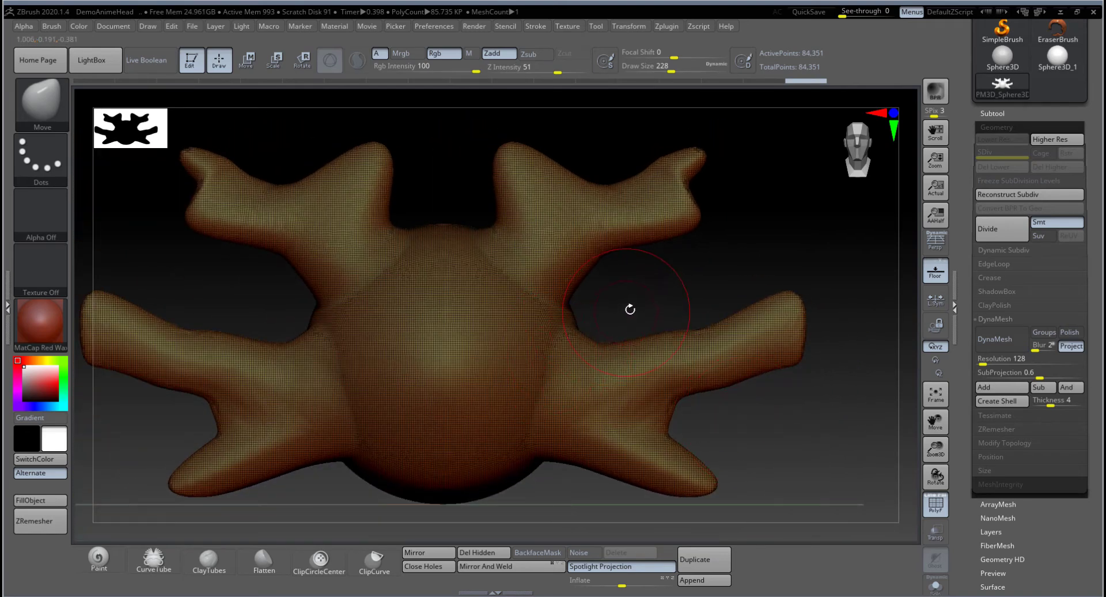
pyautogui.moveTo(629, 310); pyautogui.dragTo(686, 278, button='right')
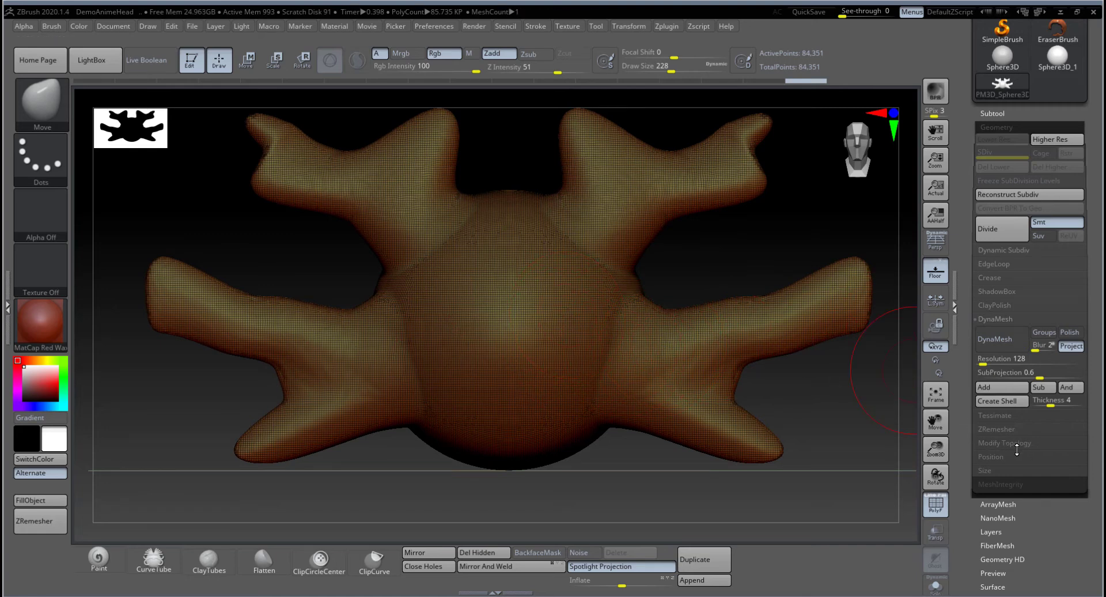
# Retopologize the model with ZRemesher at a target polygons count of 5 with Adapt enabled, and inspect the new polygon flow.
pyautogui.click(999, 430)
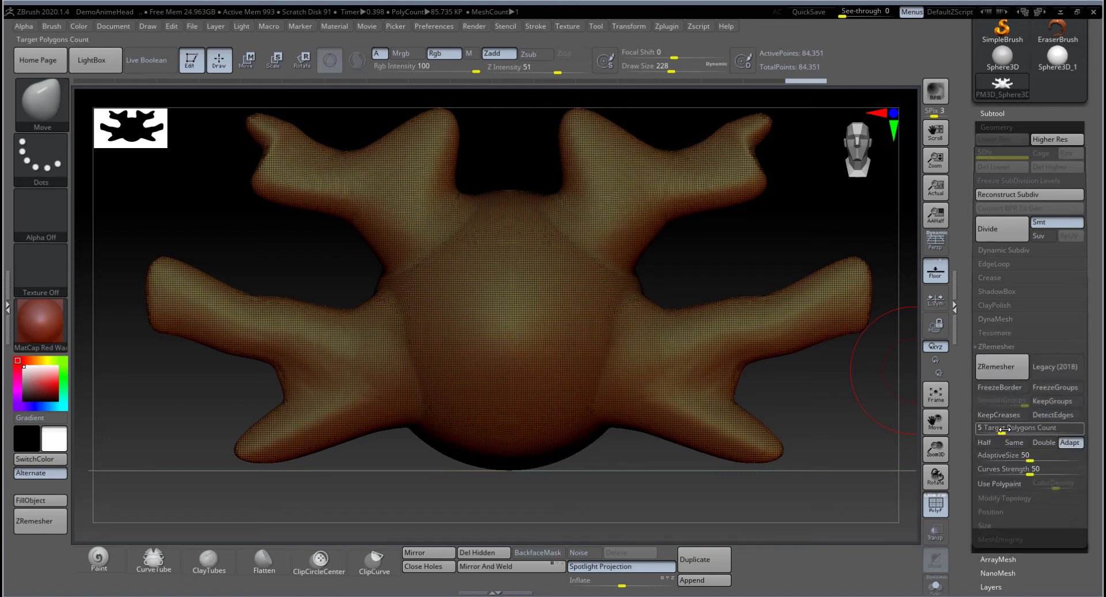
pyautogui.click(998, 368)
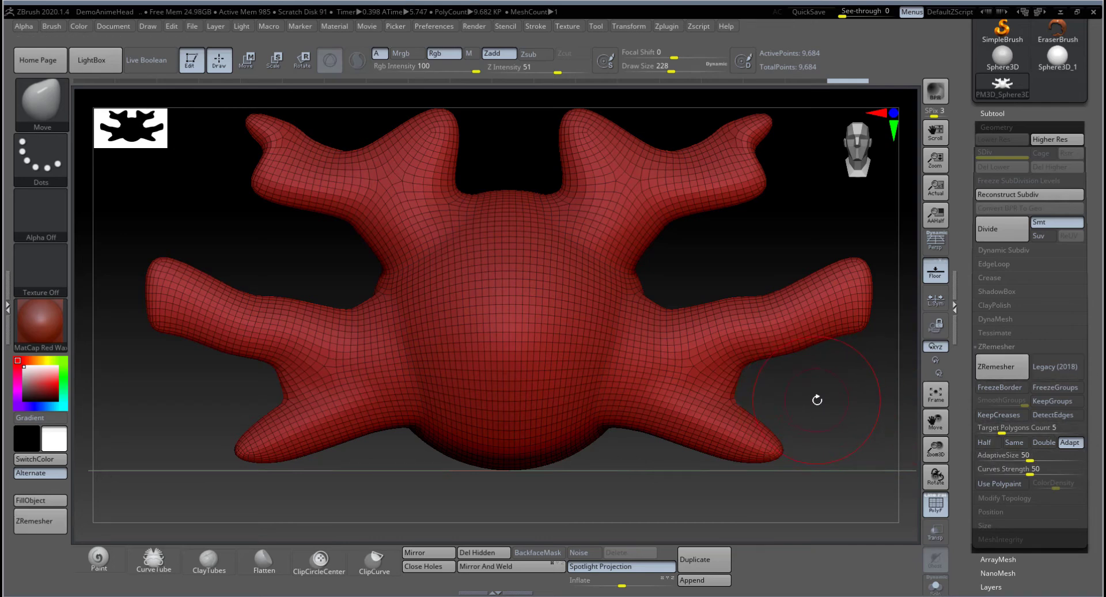
pyautogui.moveTo(826, 395)
pyautogui.keyDown('alt'); pyautogui.mouseDown()
pyautogui.moveTo(794, 416)
pyautogui.moveTo(519, 416)
pyautogui.moveTo(838, 418)
pyautogui.mouseUp(); pyautogui.keyUp('alt')
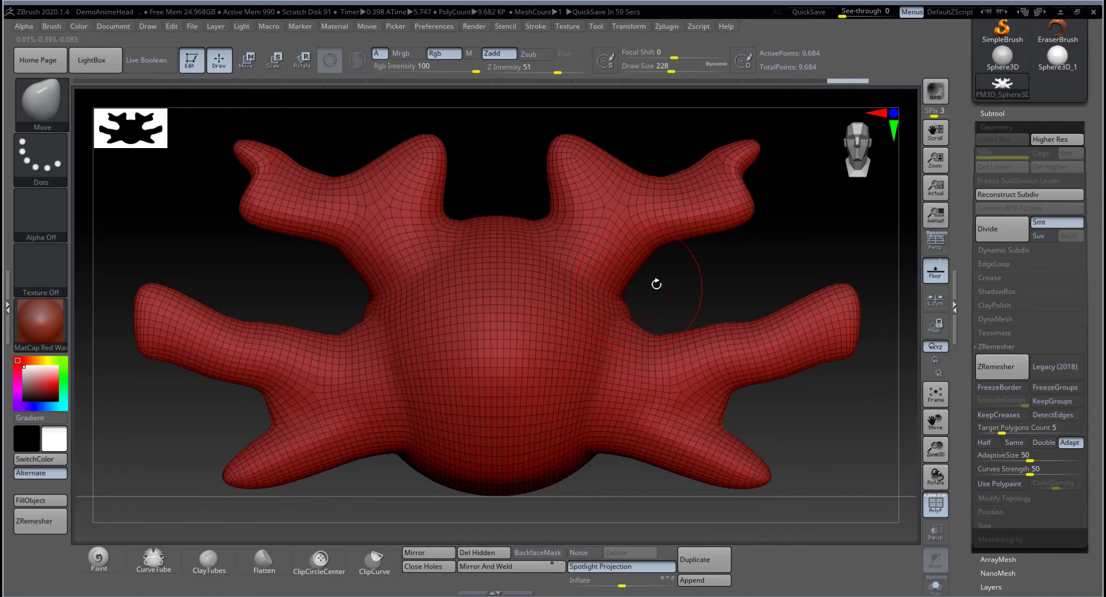
pyautogui.moveTo(674, 282)
pyautogui.mouseDown()
pyautogui.moveTo(756, 291)
pyautogui.moveTo(662, 289)
pyautogui.moveTo(709, 277)
pyautogui.moveTo(660, 278)
pyautogui.moveTo(689, 274)
pyautogui.mouseUp()
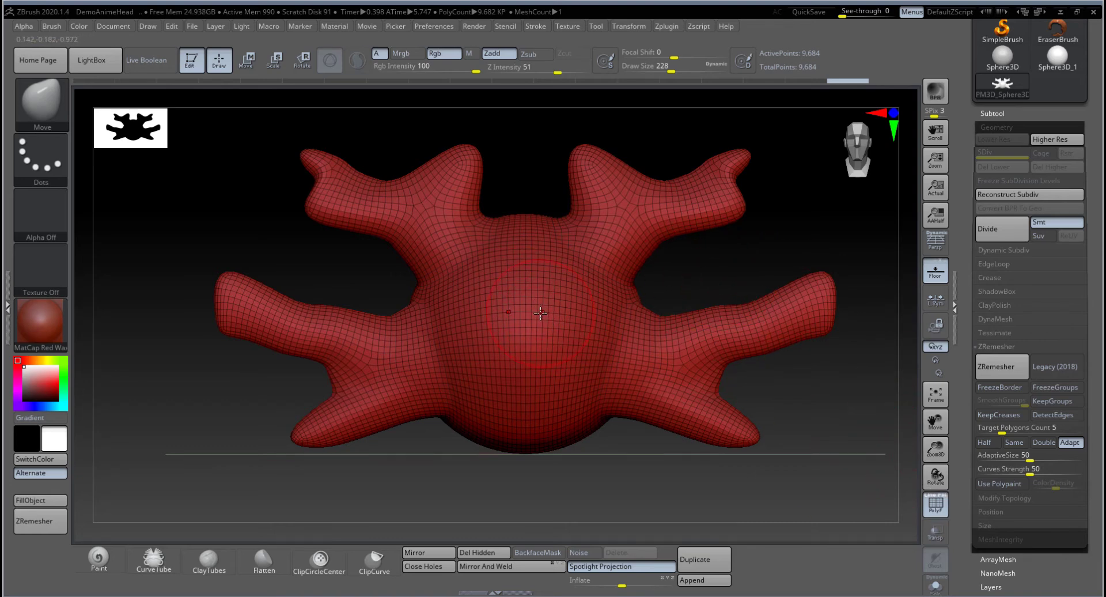
# Switch to the ClayBuildup brush and hide the polyframe on the model.
pyautogui.press('b')
pyautogui.press('c')
pyautogui.press('b')
pyautogui.press('space')
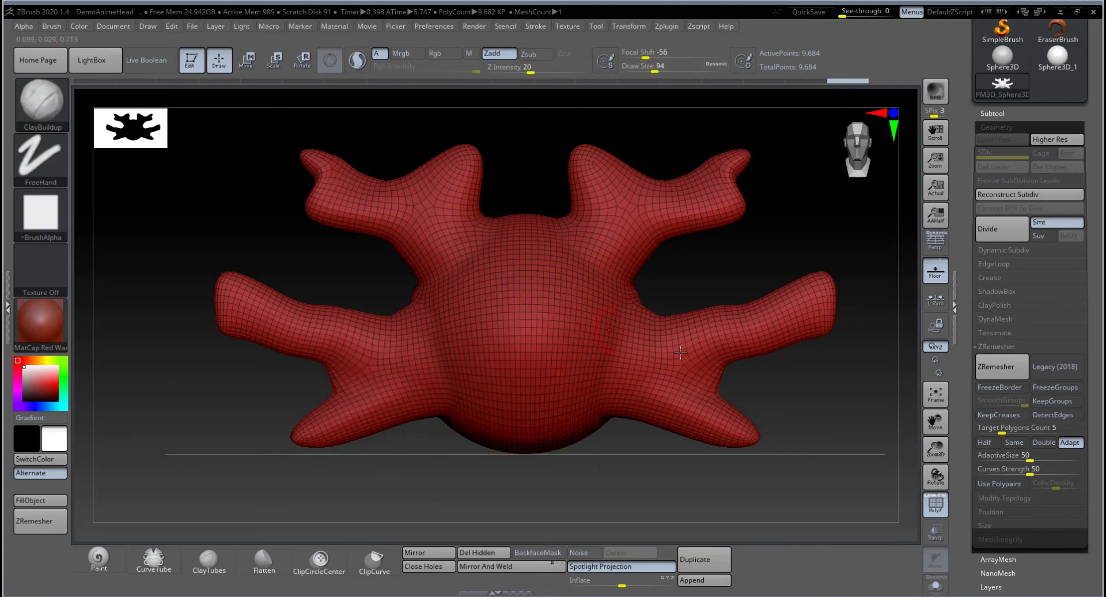
pyautogui.click(936, 504)
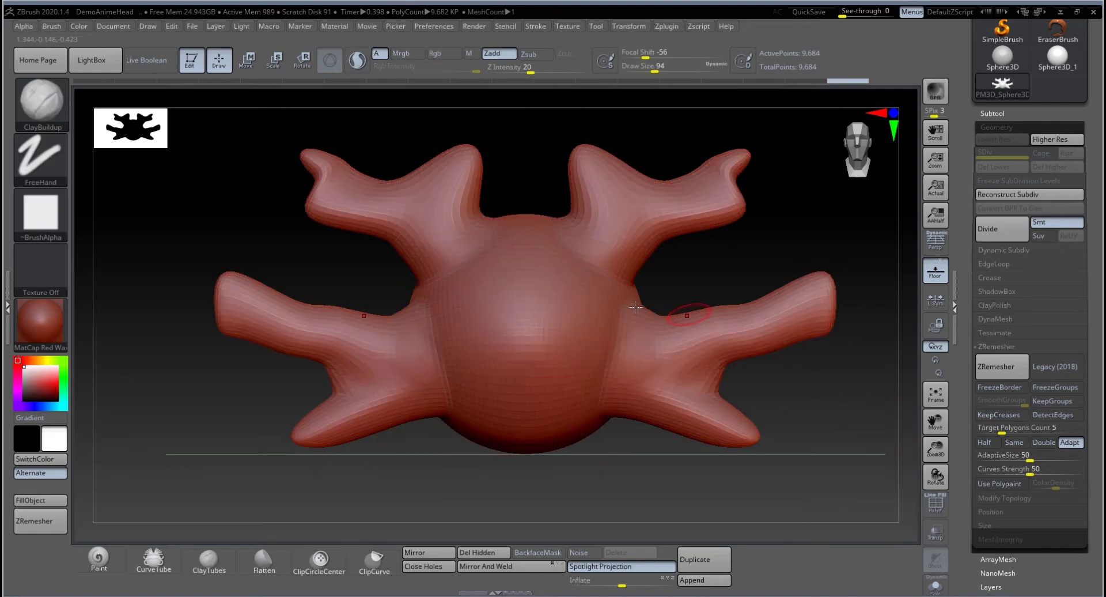
# Try symmetrical ClayBuildup strokes on the front of the sphere, inspect them up close, and undo them.
pyautogui.moveTo(536, 323)
pyautogui.mouseDown()
pyautogui.moveTo(582, 297)
pyautogui.moveTo(566, 328)
pyautogui.mouseUp()
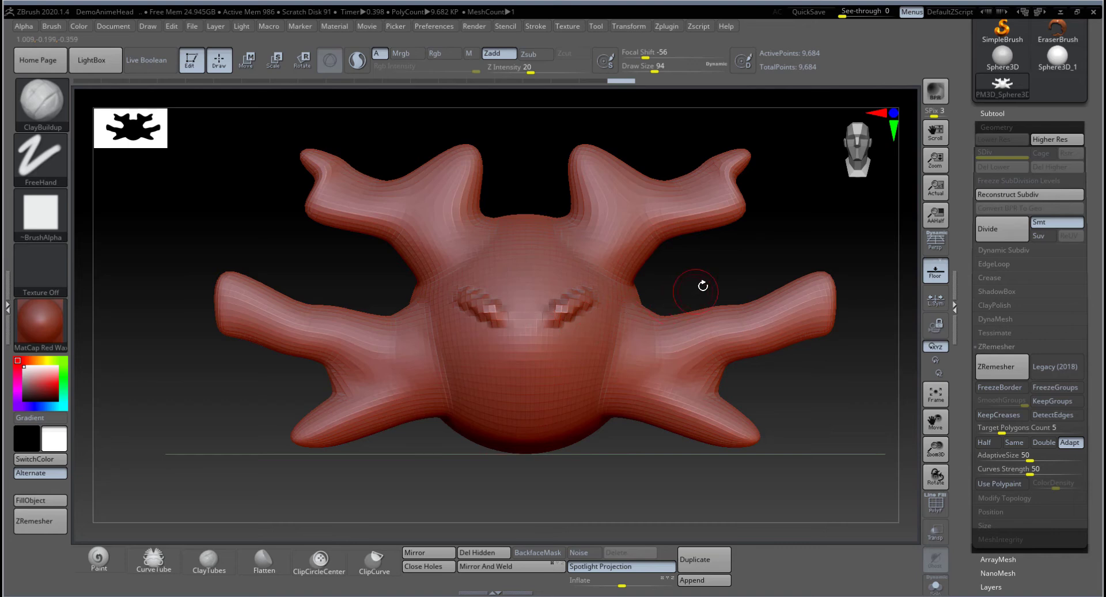
pyautogui.keyDown('ctrl'); pyautogui.moveTo(703, 286); pyautogui.dragTo(699, 420, button='right'); pyautogui.keyUp('ctrl')
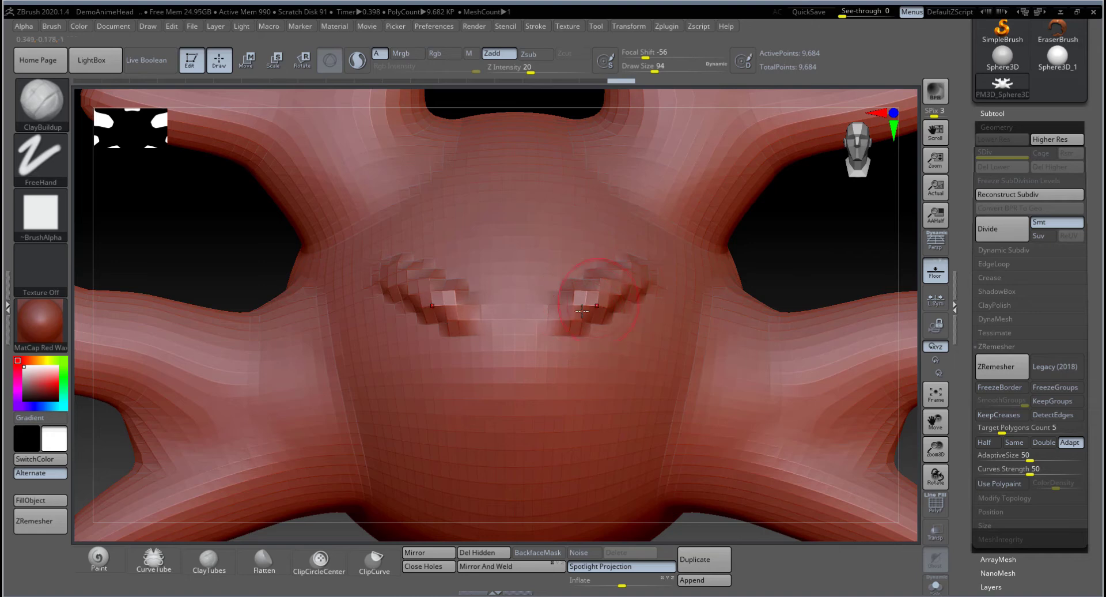
pyautogui.hotkey('ctrl', 'z')
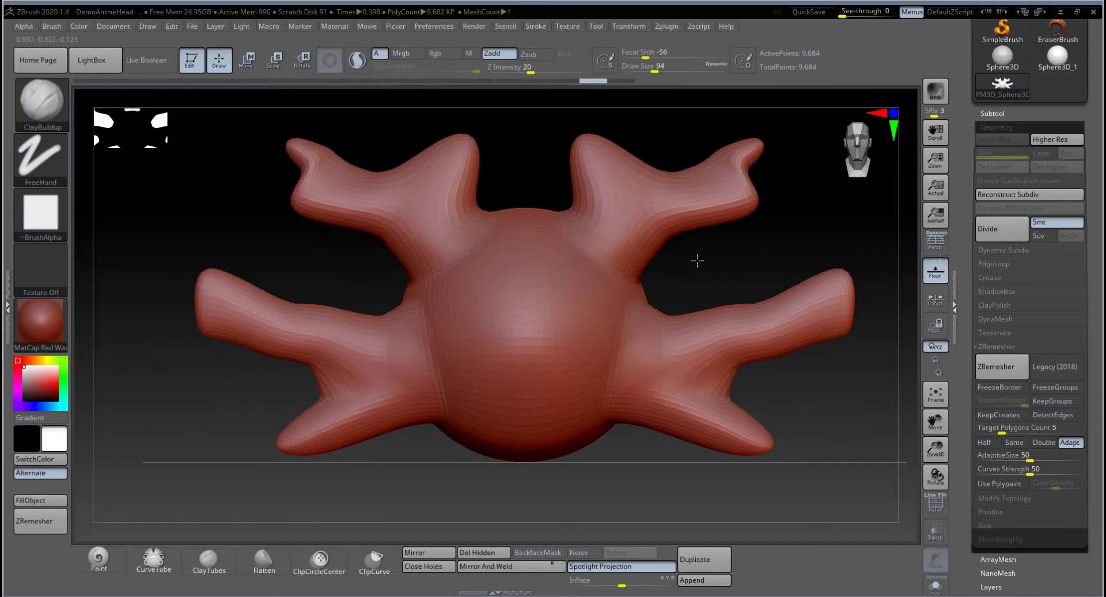
# Divide the remeshed model once to subdivision level 2 with Smt enabled.
pyautogui.moveTo(697, 261)
pyautogui.keyDown('ctrl'); pyautogui.mouseDown(button='right')
pyautogui.moveTo(706, 276)
pyautogui.moveTo(712, 269)
pyautogui.mouseUp(button='right'); pyautogui.keyUp('ctrl')
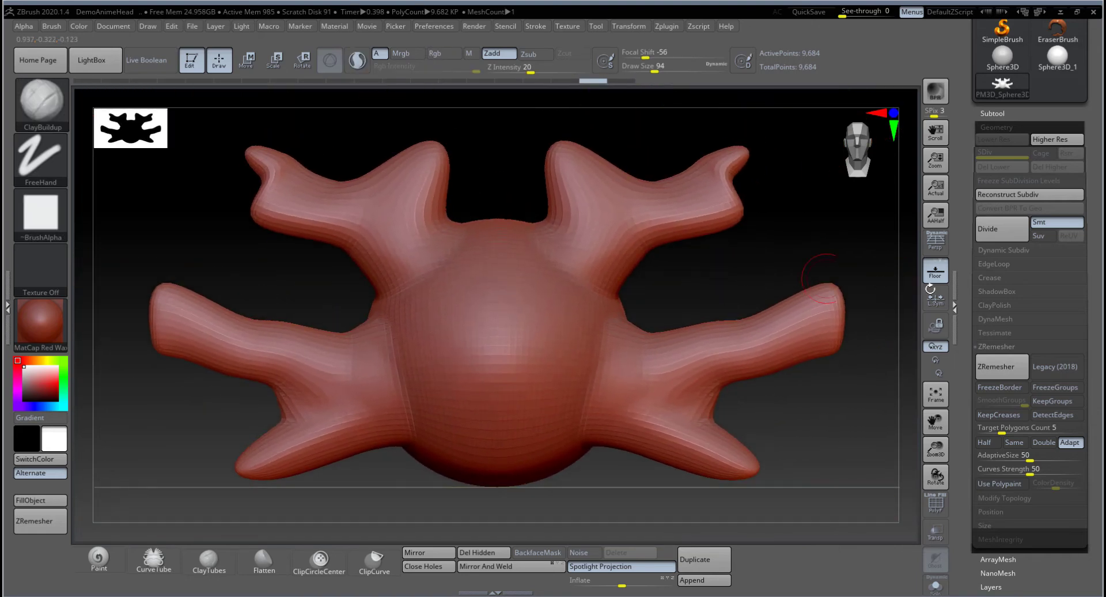
pyautogui.click(1003, 231)
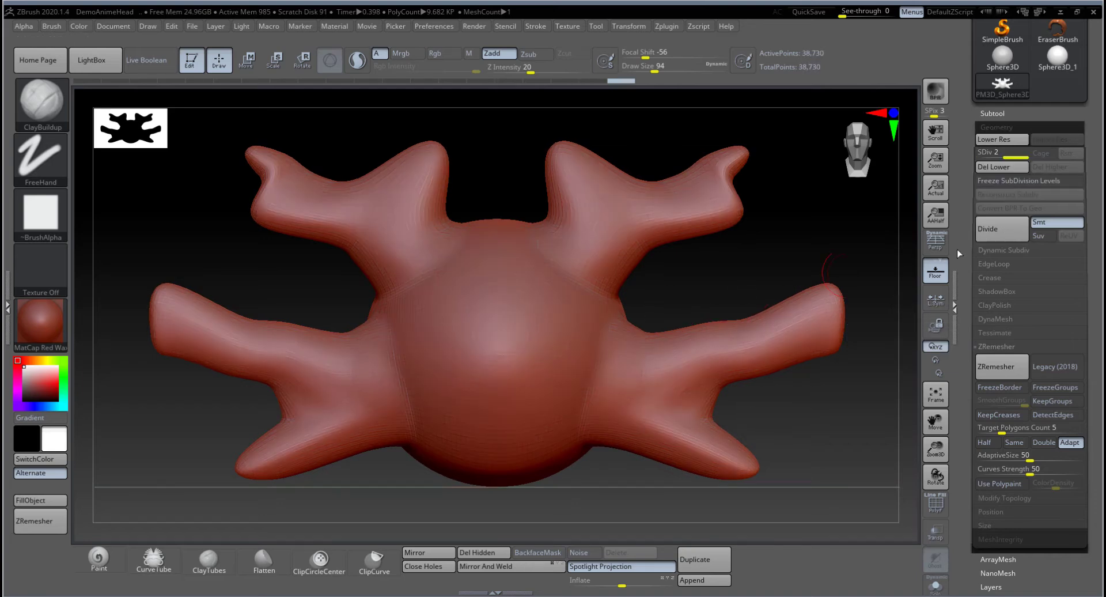
# Divide the remeshed model again to subdivision level 3 with Smt enabled.
pyautogui.click(1004, 233)
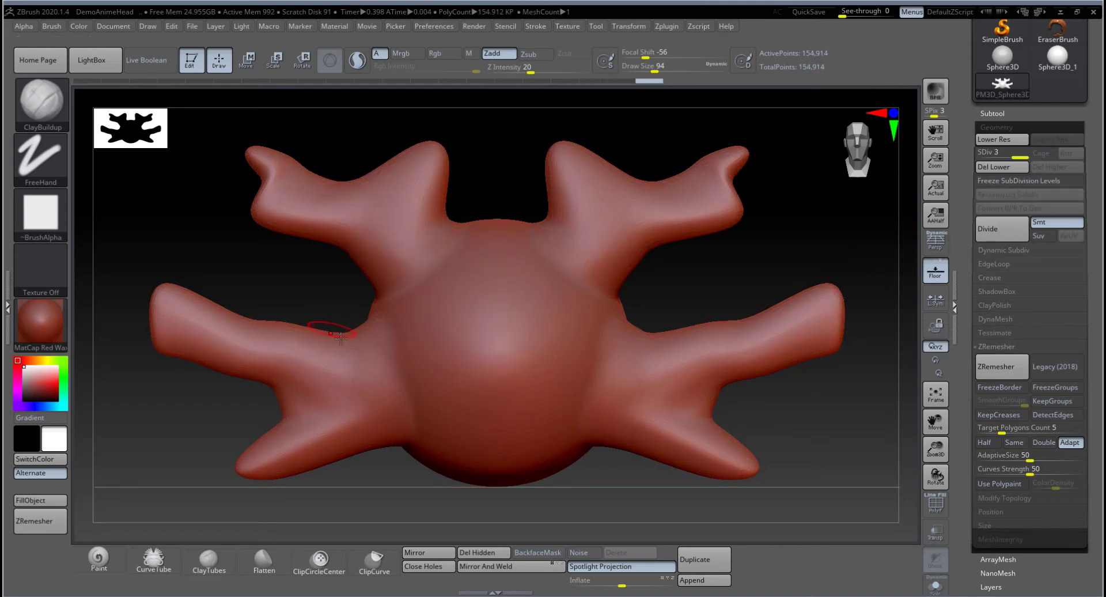
# Try mirrored ClayBuildup strokes that form two eye sockets on the front of the sphere, and undo them.
pyautogui.moveTo(555, 329)
pyautogui.mouseDown()
pyautogui.moveTo(526, 349)
pyautogui.moveTo(544, 339)
pyautogui.moveTo(531, 356)
pyautogui.moveTo(544, 382)
pyautogui.moveTo(574, 348)
pyautogui.moveTo(535, 362)
pyautogui.moveTo(542, 381)
pyautogui.moveTo(526, 352)
pyautogui.moveTo(587, 380)
pyautogui.moveTo(706, 336)
pyautogui.mouseUp()
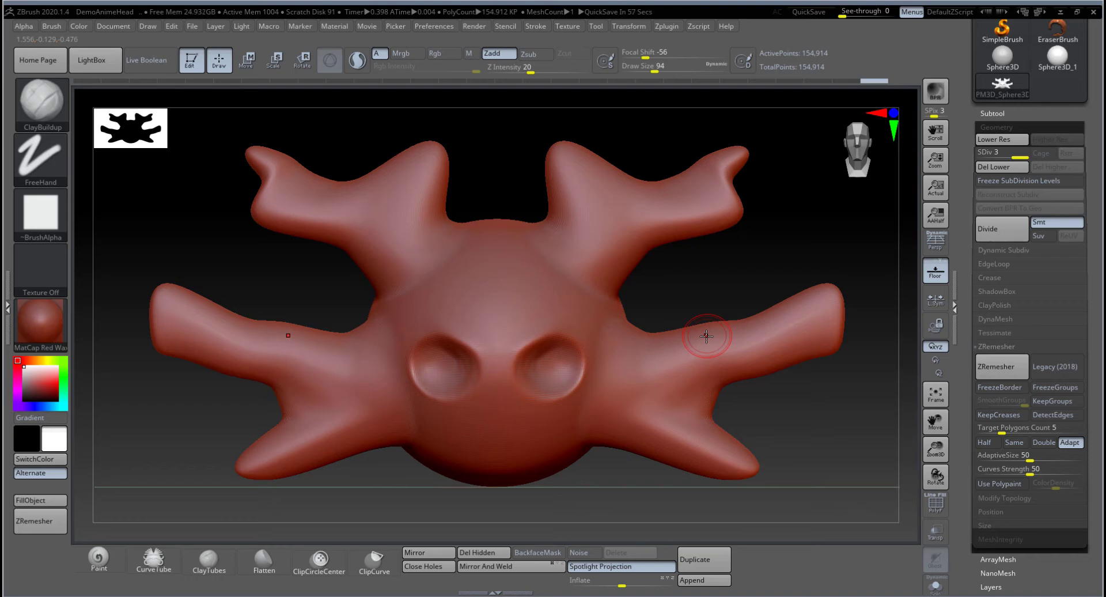
pyautogui.click(997, 320)
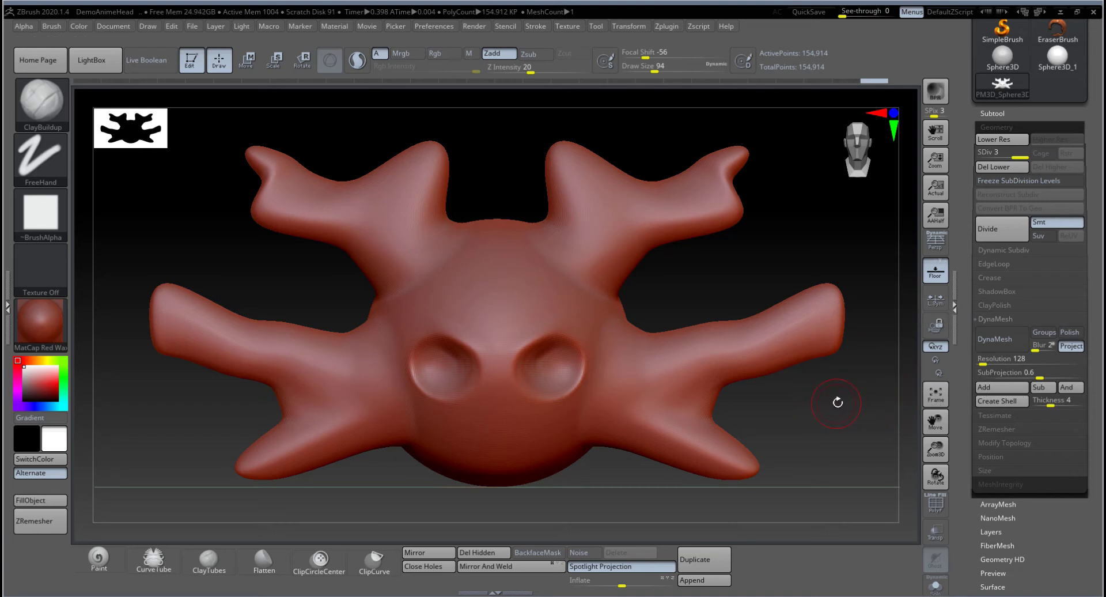
pyautogui.moveTo(822, 414); pyautogui.dragTo(822, 417)
pyautogui.keyDown('ctrl'); pyautogui.moveTo(830, 415); pyautogui.dragTo(781, 414, button='right'); pyautogui.keyUp('ctrl')
pyautogui.keyDown('alt'); pyautogui.moveTo(781, 414); pyautogui.dragTo(860, 377); pyautogui.keyUp('alt')
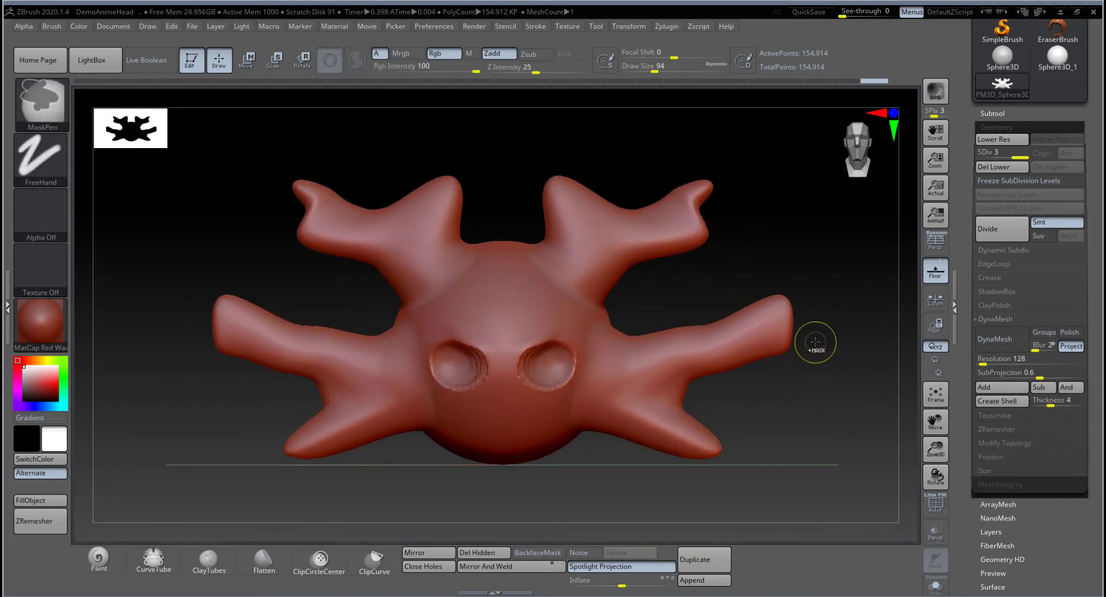
pyautogui.hotkey('ctrl', 'z')
pyautogui.hotkey('ctrl', 'z')
pyautogui.hotkey('ctrl', 'z')
pyautogui.hotkey('ctrl', 'z')
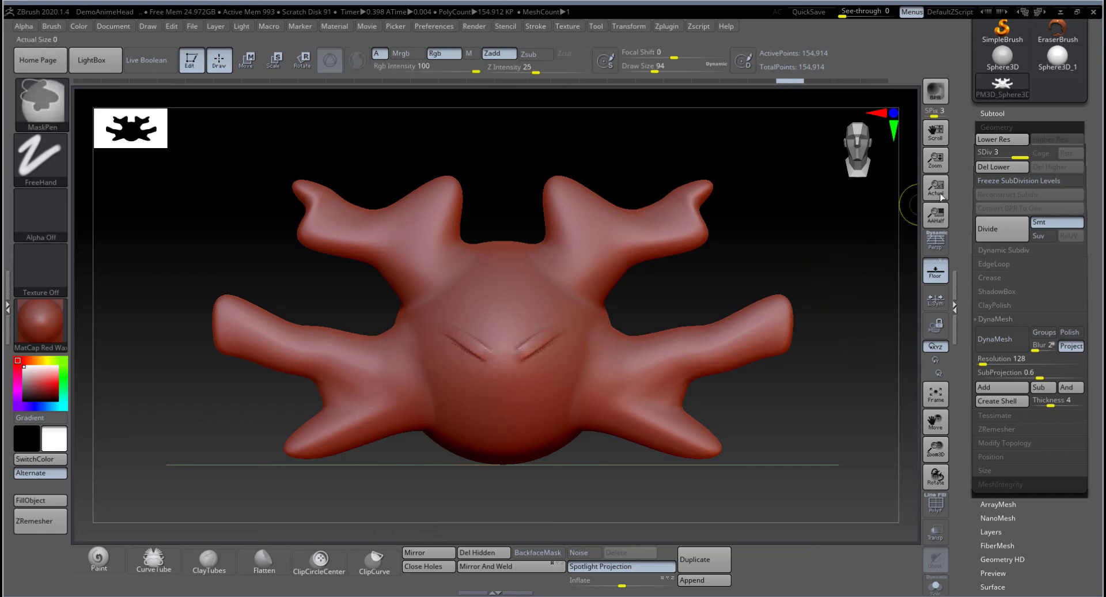
pyautogui.hotkey('ctrl', 'z')
pyautogui.hotkey('ctrl', 'z')
pyautogui.hotkey('ctrl', 'z')
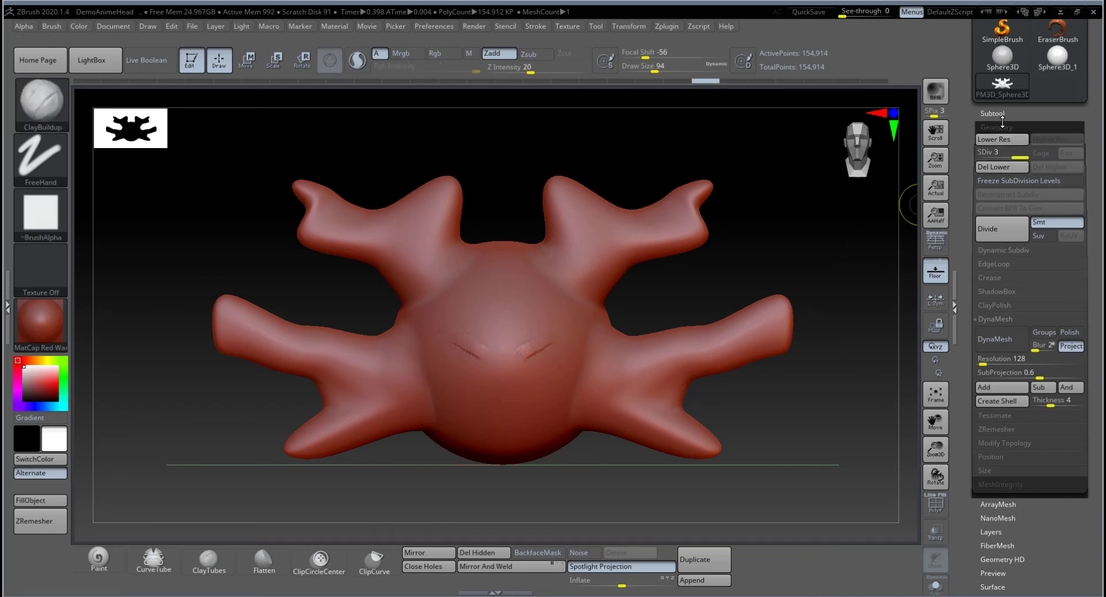
# Insert Sphere3D_1 as a second subtool below the branched body.
pyautogui.click(1000, 113)
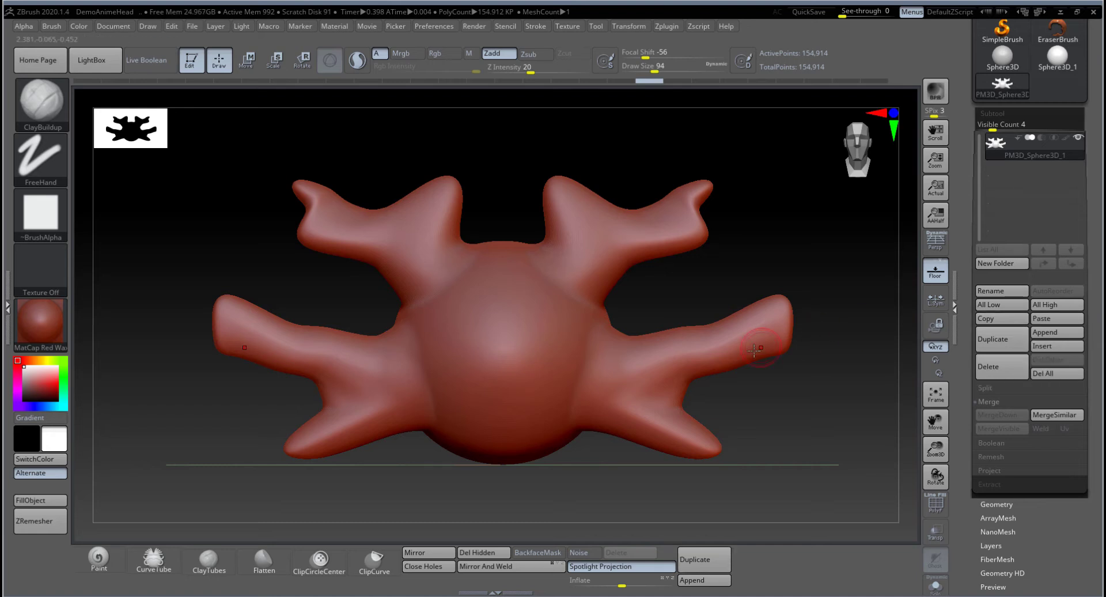
pyautogui.click(1052, 347)
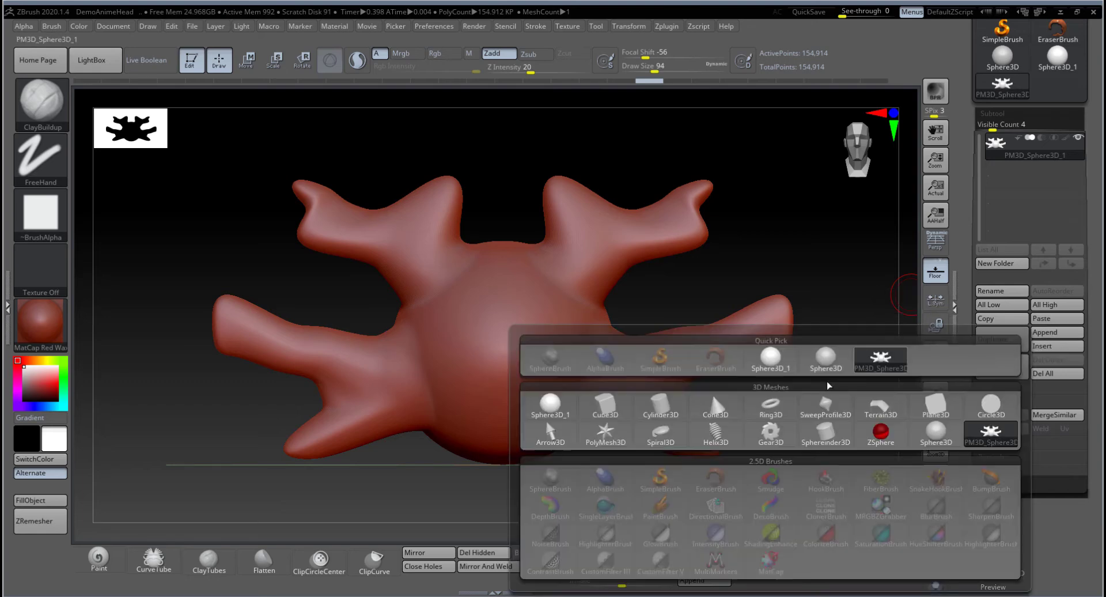
pyautogui.click(550, 414)
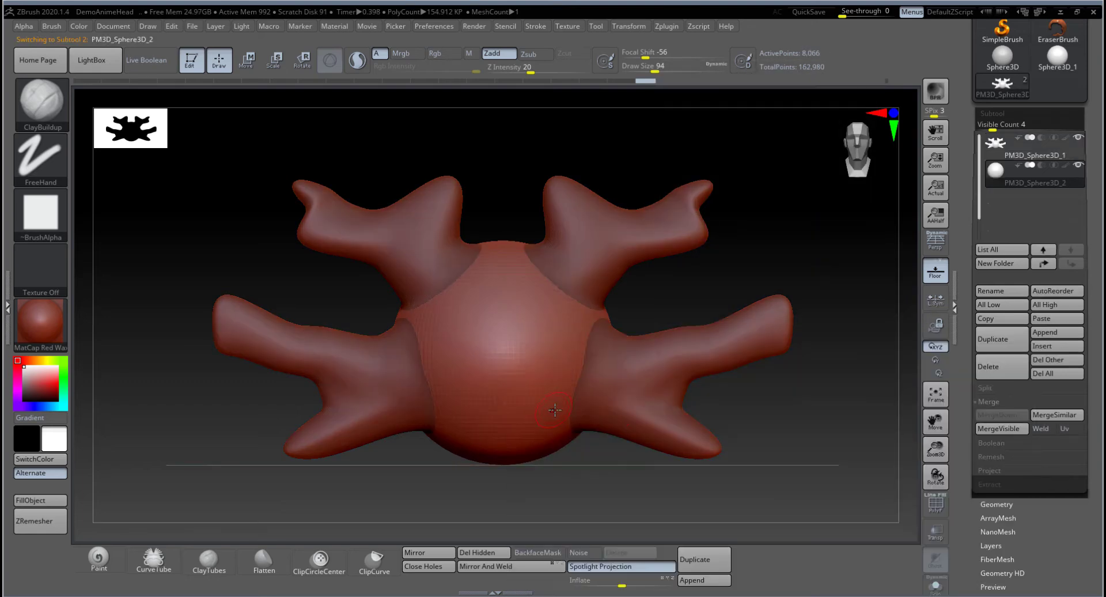
# Move the inserted sphere forward along Z and scale it down so it protrudes from the front of the body.
pyautogui.moveTo(780, 412); pyautogui.dragTo(855, 406)
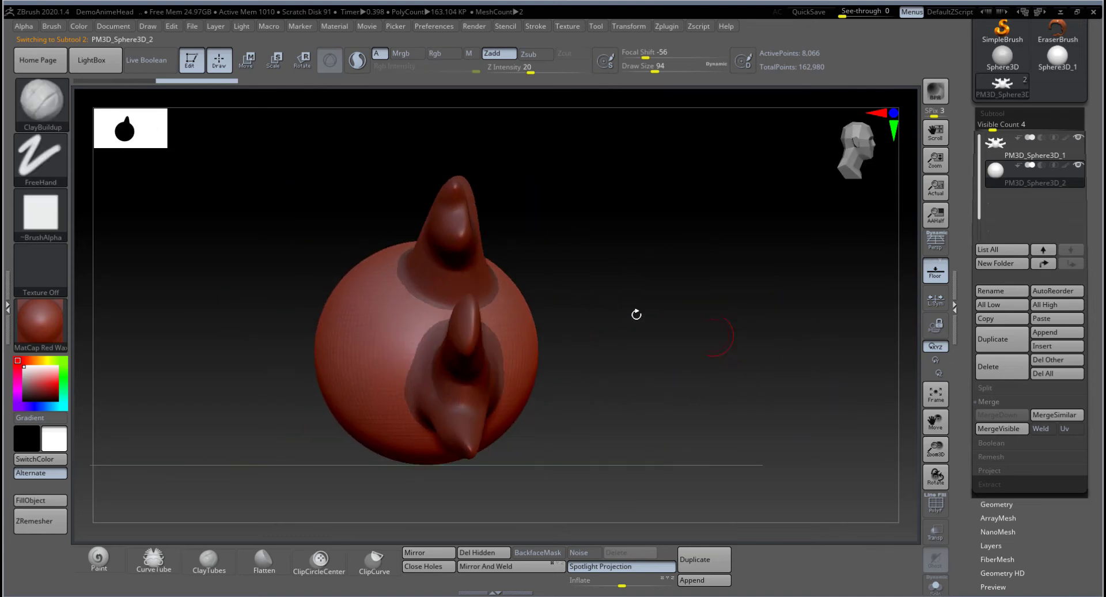
pyautogui.press('w')
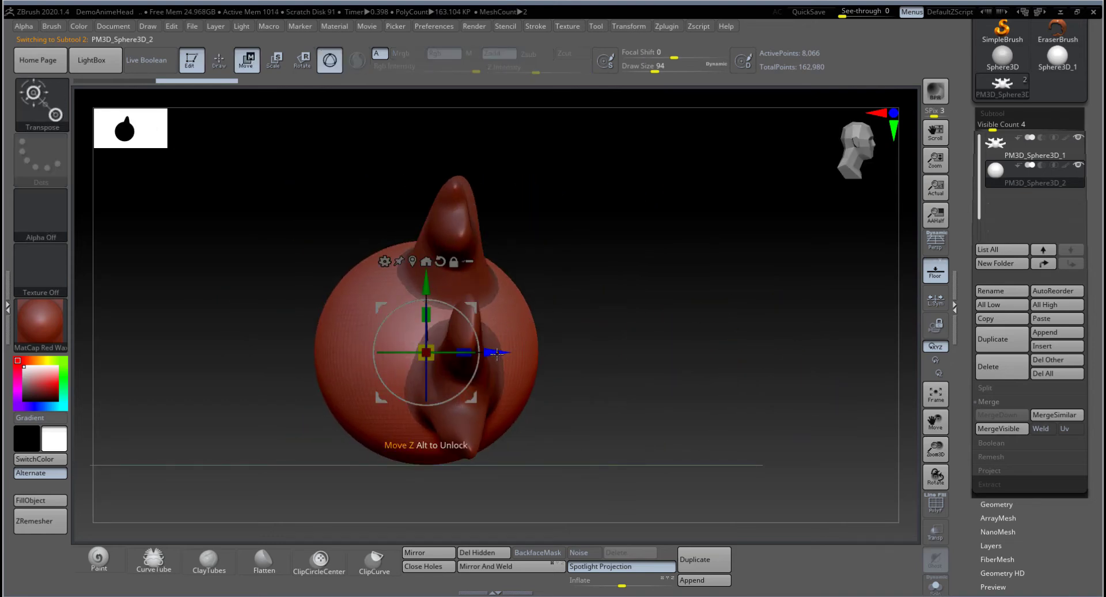
pyautogui.moveTo(494, 353); pyautogui.dragTo(564, 360)
pyautogui.moveTo(680, 351); pyautogui.dragTo(769, 385)
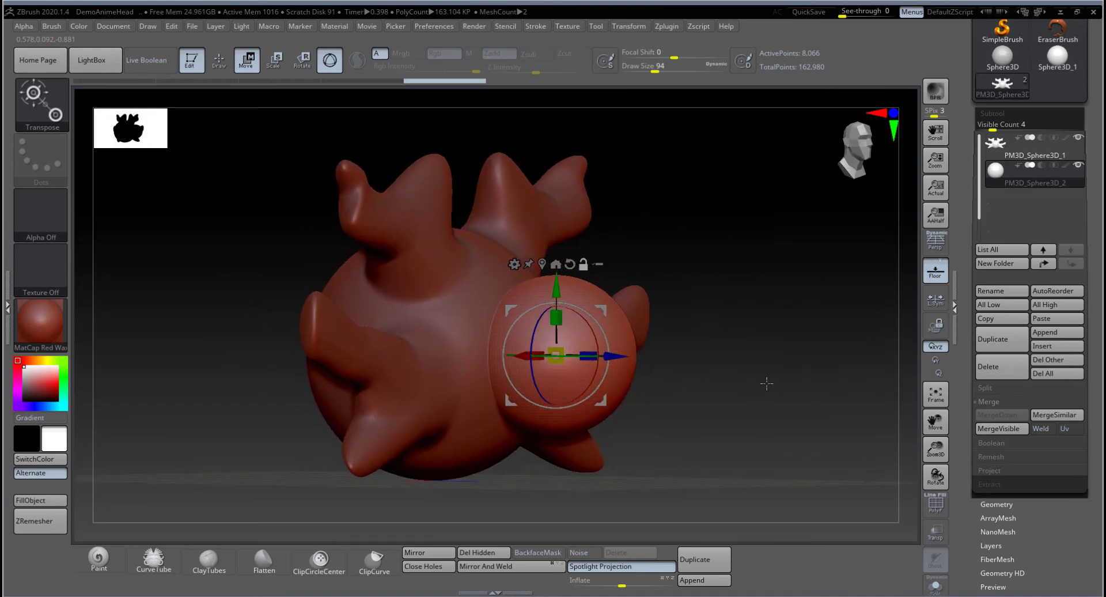
# Delete the lower subdivision levels of the branched body subtool and convert it to a DynaMesh at resolution 128.
pyautogui.moveTo(1044, 170)
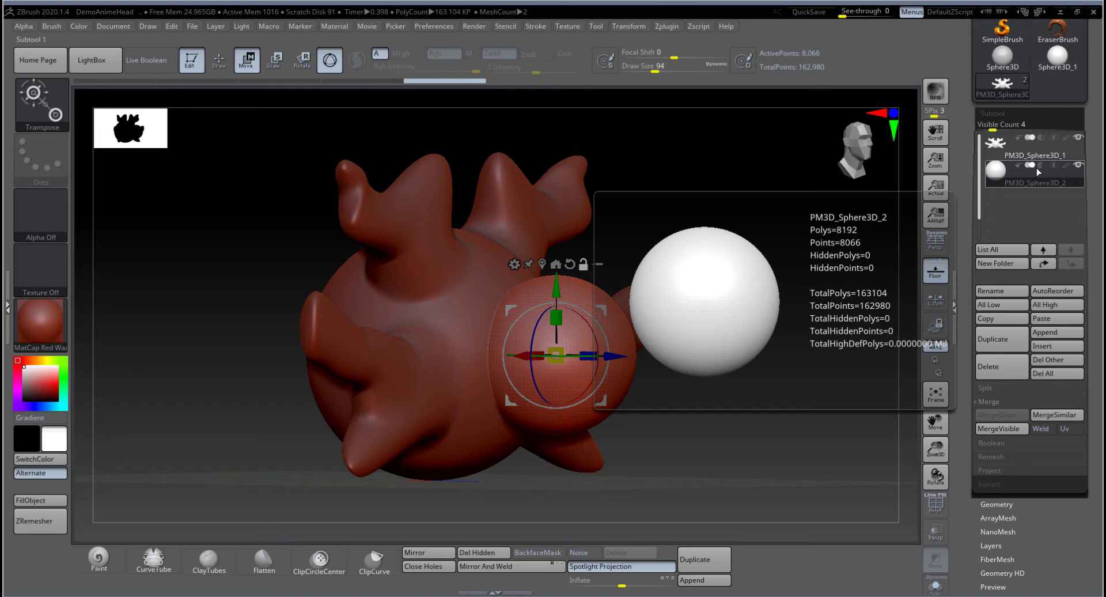
pyautogui.moveTo(1003, 165)
pyautogui.click(1007, 151)
pyautogui.click(997, 147)
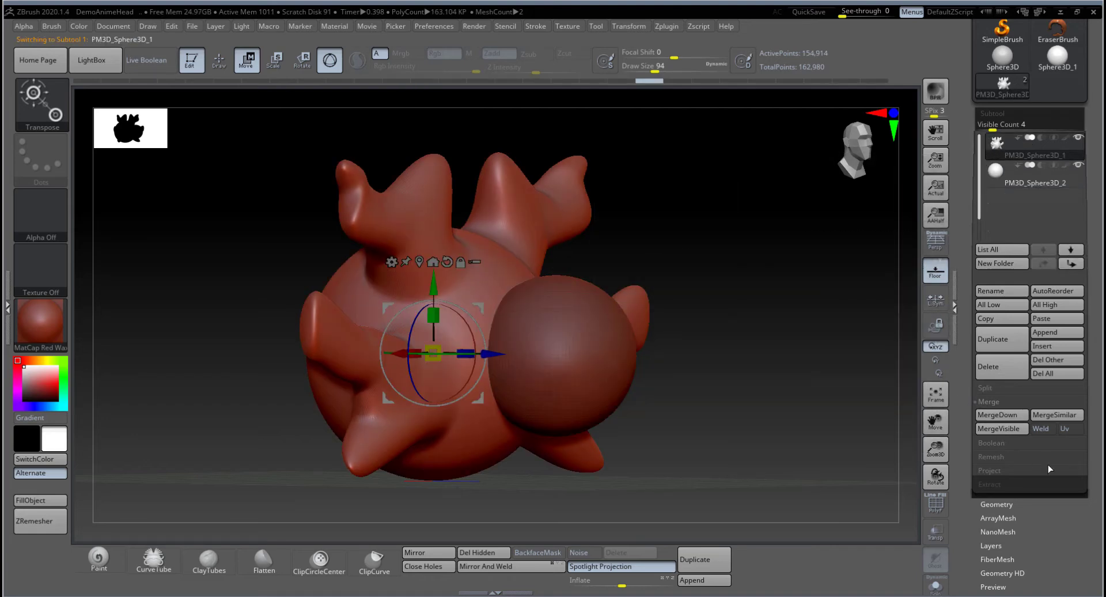
pyautogui.moveTo(1095, 483); pyautogui.dragTo(1095, 460)
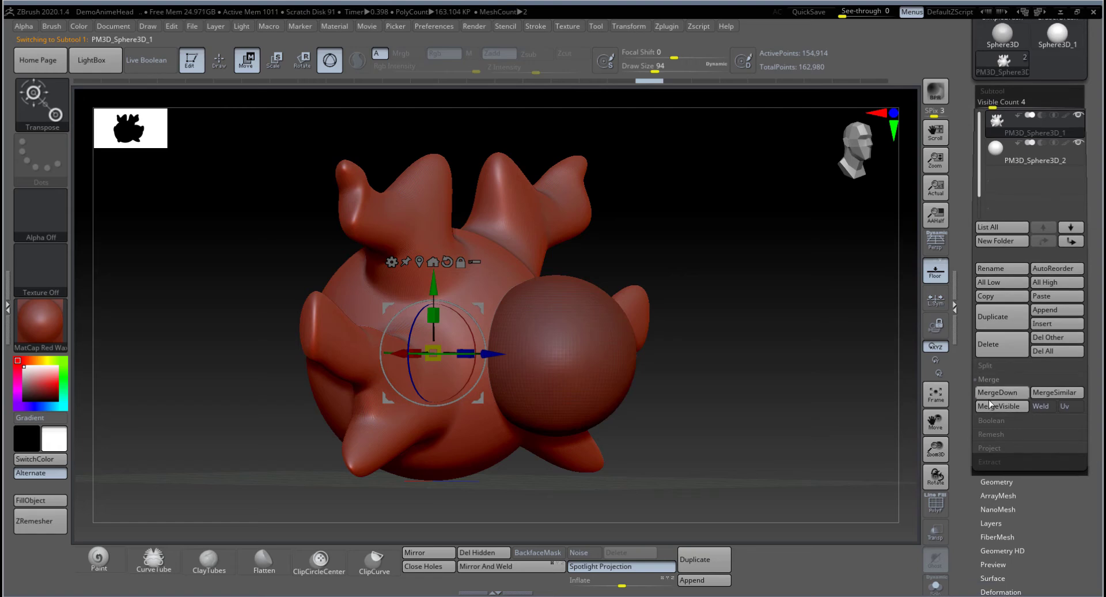
pyautogui.click(1029, 497)
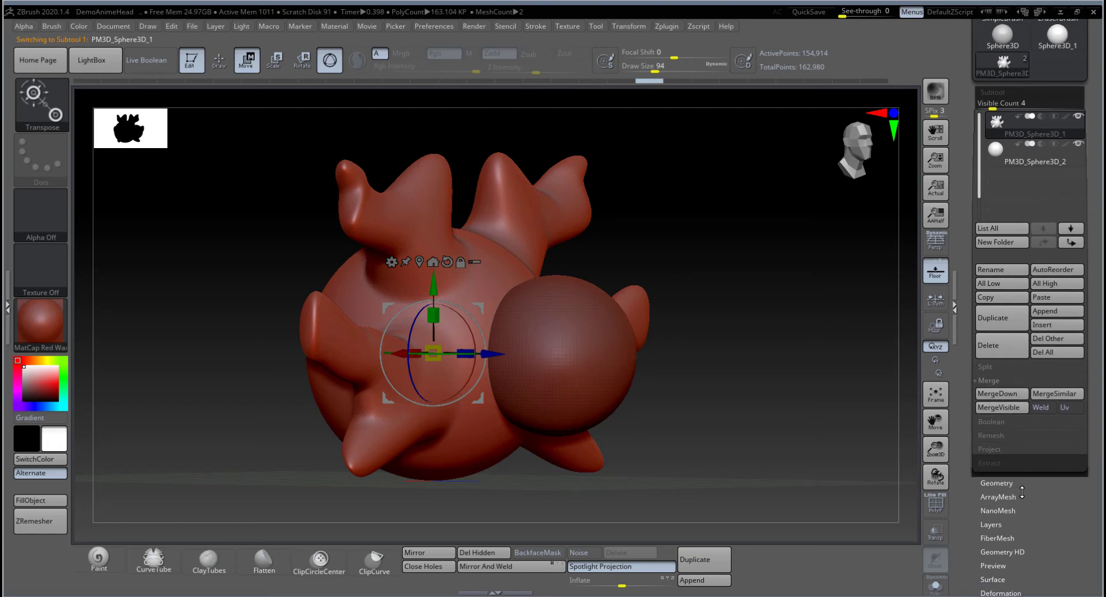
pyautogui.click(996, 106)
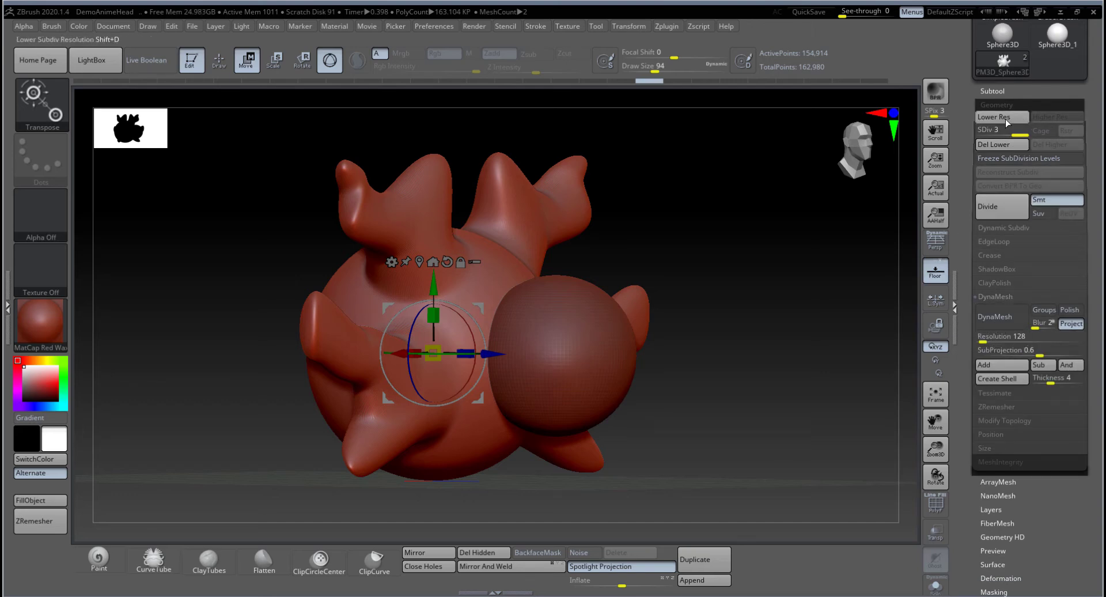
pyautogui.moveTo(1099, 198); pyautogui.dragTo(1096, 199)
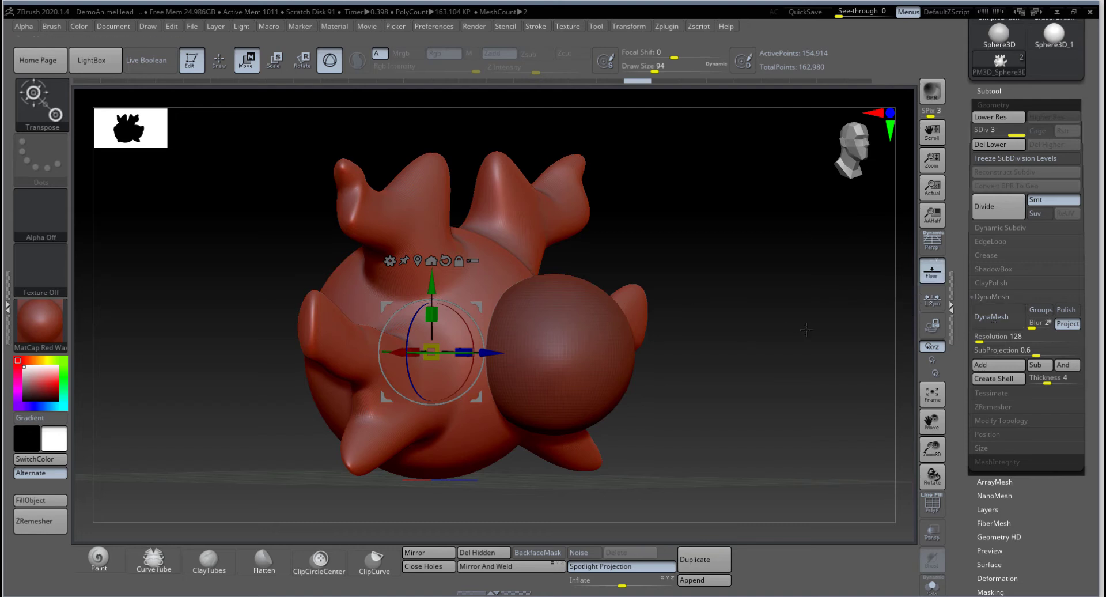
pyautogui.keyDown('alt'); pyautogui.moveTo(805, 328); pyautogui.dragTo(831, 339); pyautogui.keyUp('alt')
pyautogui.moveTo(677, 249); pyautogui.dragTo(529, 238)
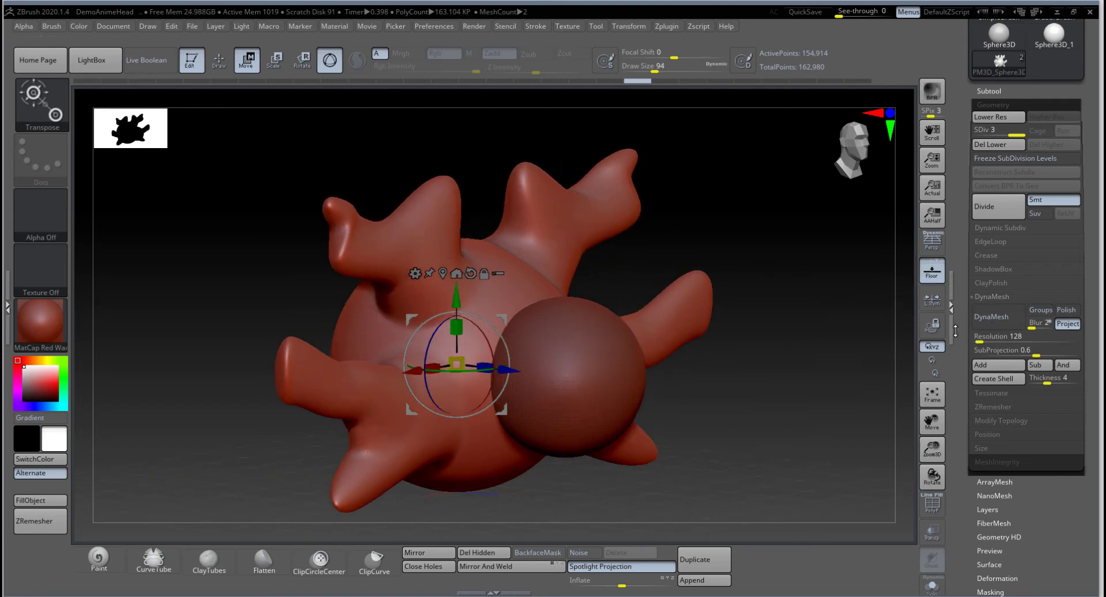
pyautogui.click(1001, 144)
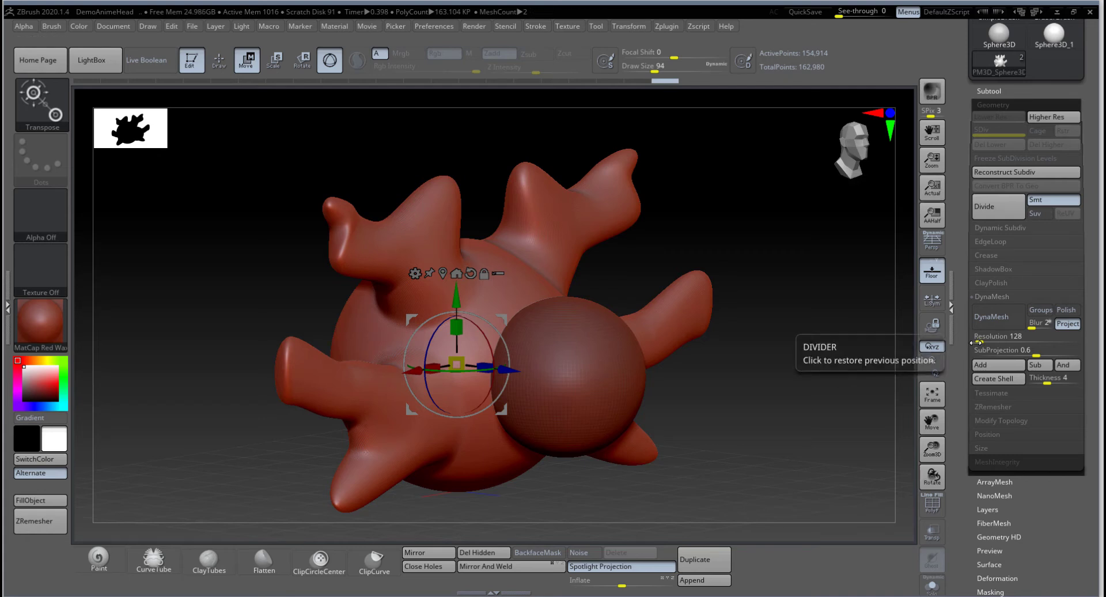
pyautogui.click(991, 316)
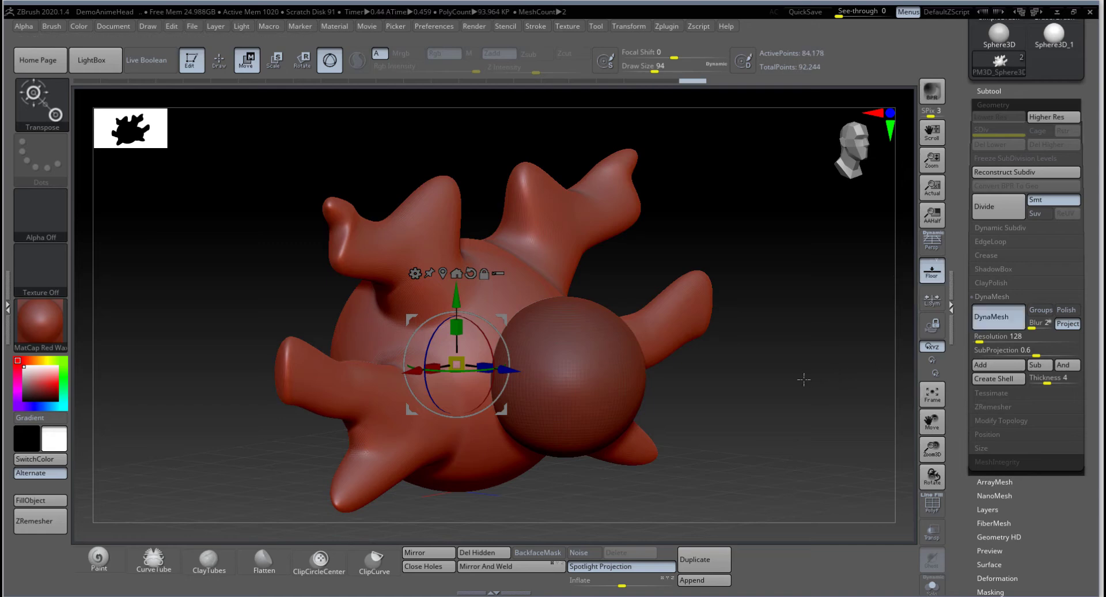
# Merge the branched body down with the sphere subtool below it, accepting the merge.
pyautogui.moveTo(759, 396); pyautogui.dragTo(811, 414)
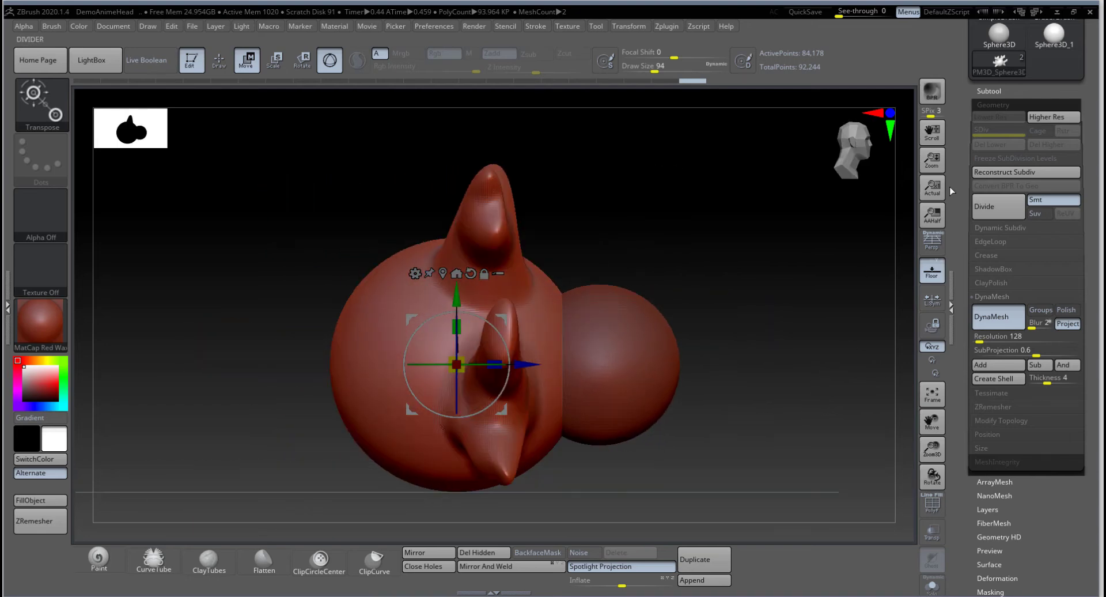
pyautogui.click(1004, 90)
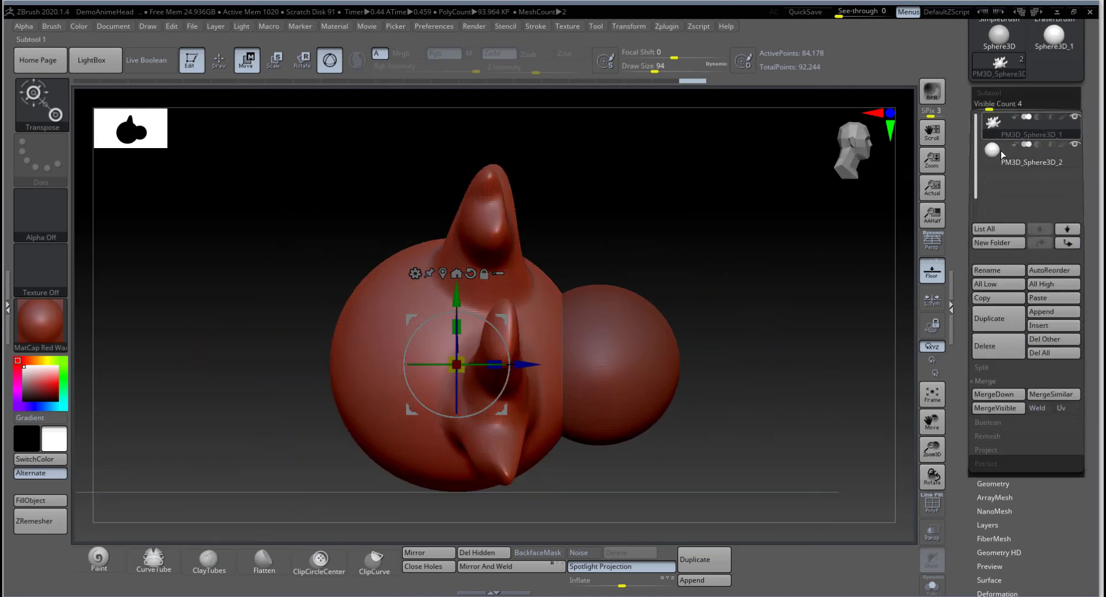
pyautogui.click(1008, 132)
pyautogui.moveTo(1004, 142)
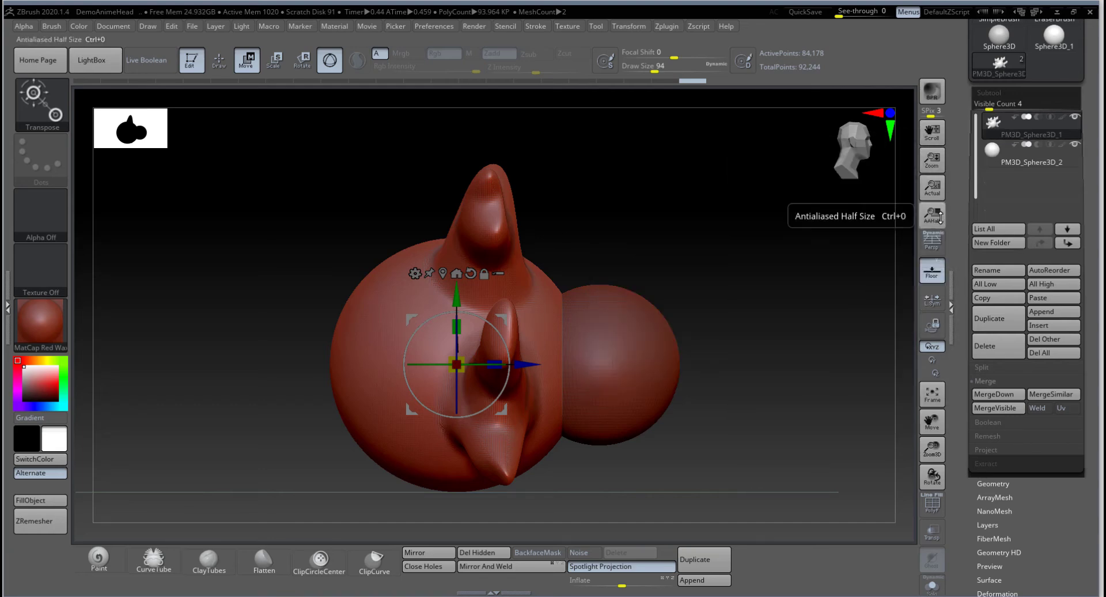
pyautogui.click(999, 398)
pyautogui.click(900, 421)
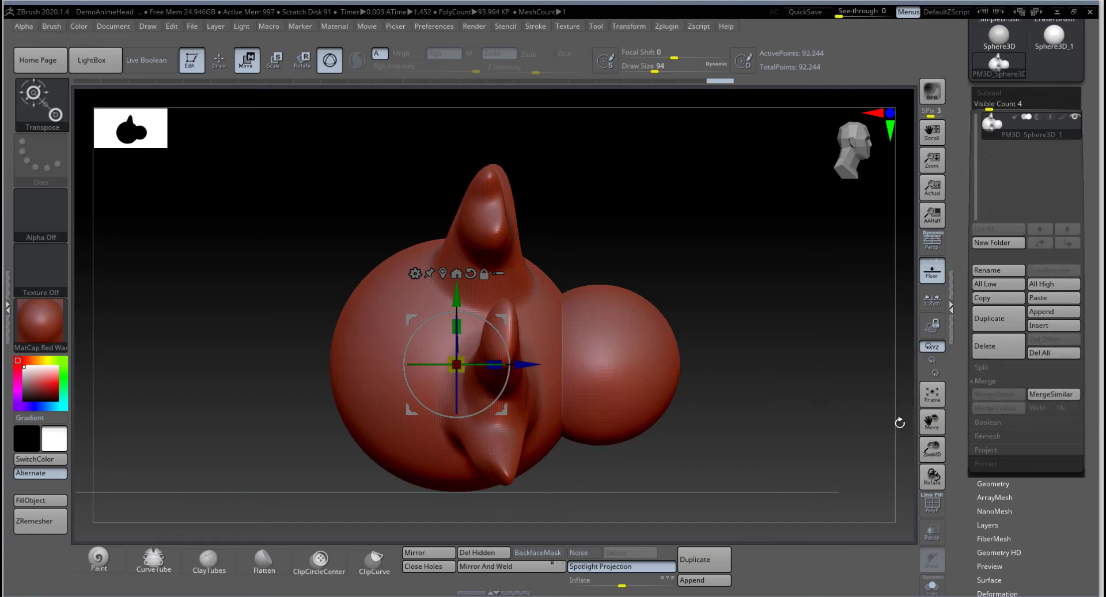
# Try ClayBuildup strokes across the seam between the body and the merged sphere, and undo them.
pyautogui.moveTo(835, 443)
pyautogui.mouseDown()
pyautogui.moveTo(778, 443)
pyautogui.moveTo(823, 442)
pyautogui.mouseUp()
pyautogui.moveTo(645, 343); pyautogui.dragTo(569, 313, button='right')
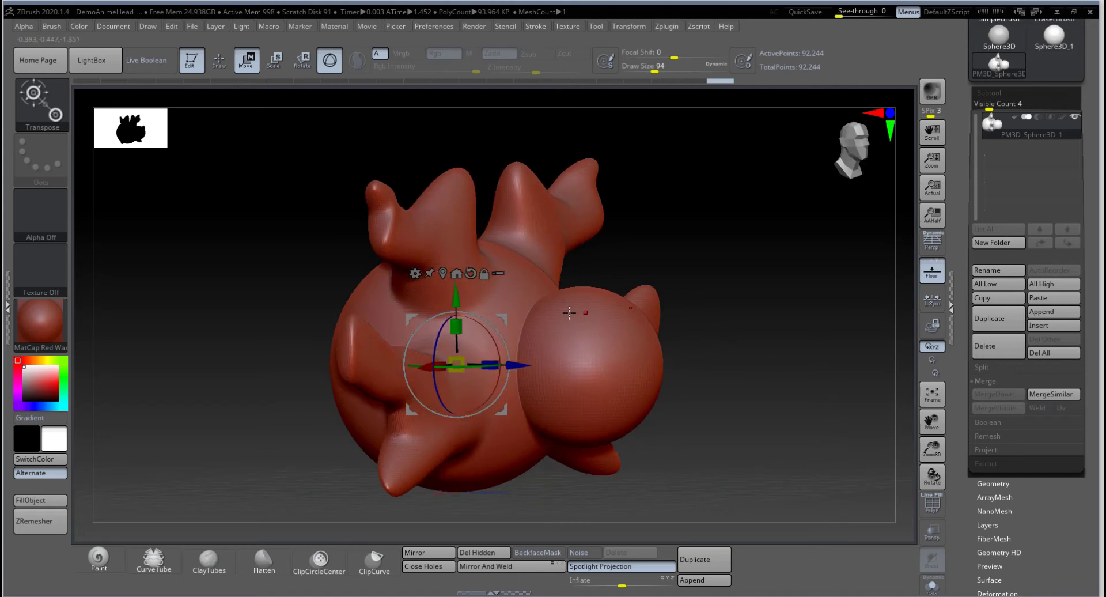
pyautogui.press('q')
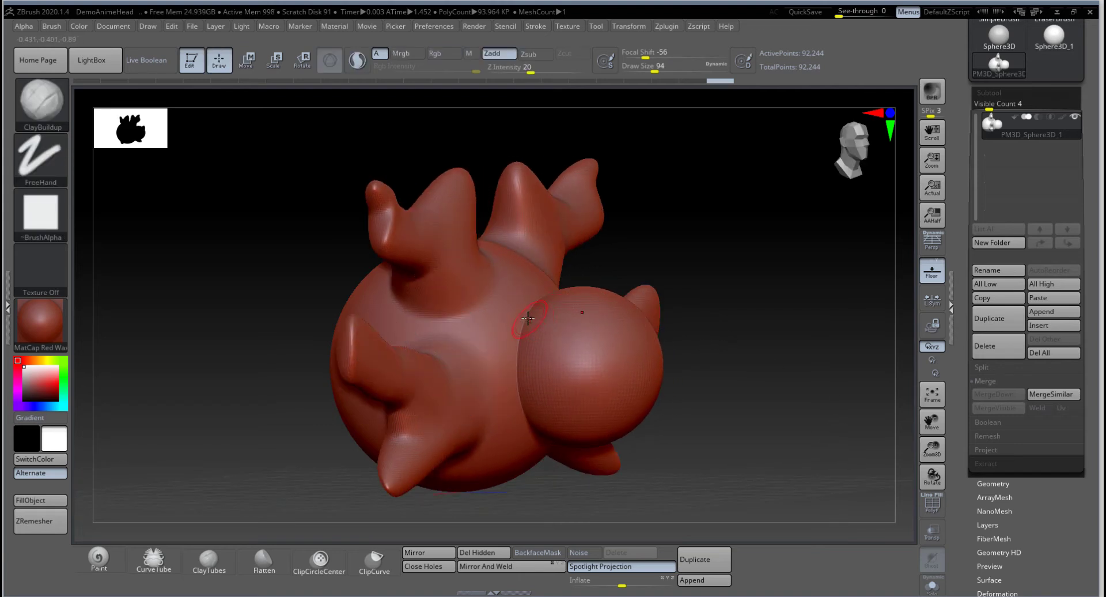
pyautogui.moveTo(528, 318); pyautogui.dragTo(521, 358)
pyautogui.moveTo(683, 349)
pyautogui.mouseDown()
pyautogui.moveTo(760, 350)
pyautogui.moveTo(731, 348)
pyautogui.moveTo(709, 456)
pyautogui.mouseUp()
pyautogui.hotkey('ctrl', 'z')
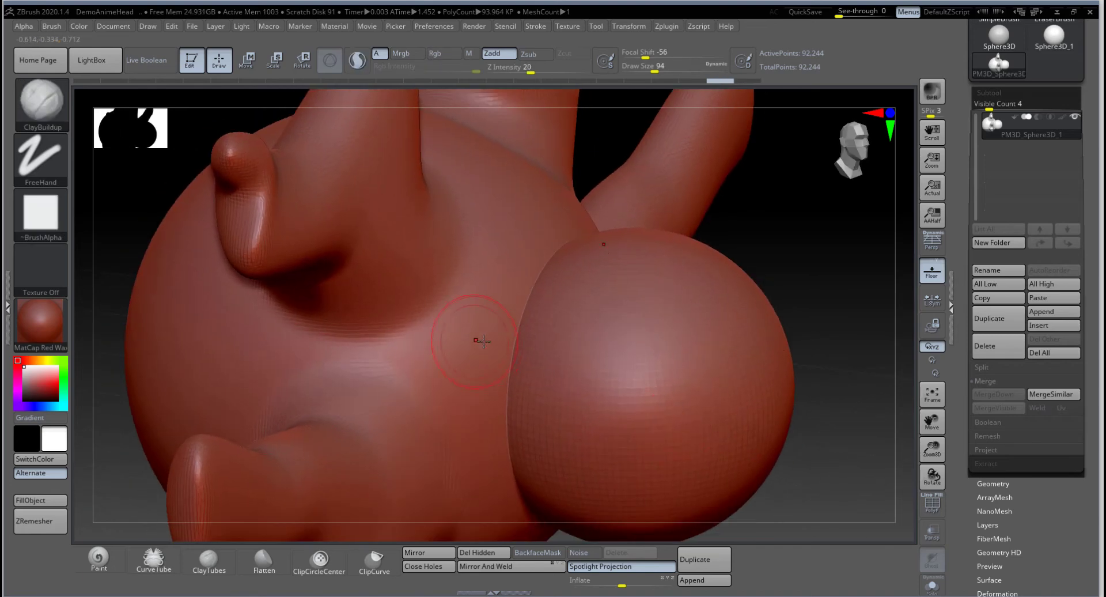
pyautogui.moveTo(483, 341)
pyautogui.mouseDown()
pyautogui.moveTo(510, 346)
pyautogui.moveTo(513, 374)
pyautogui.moveTo(507, 363)
pyautogui.mouseUp()
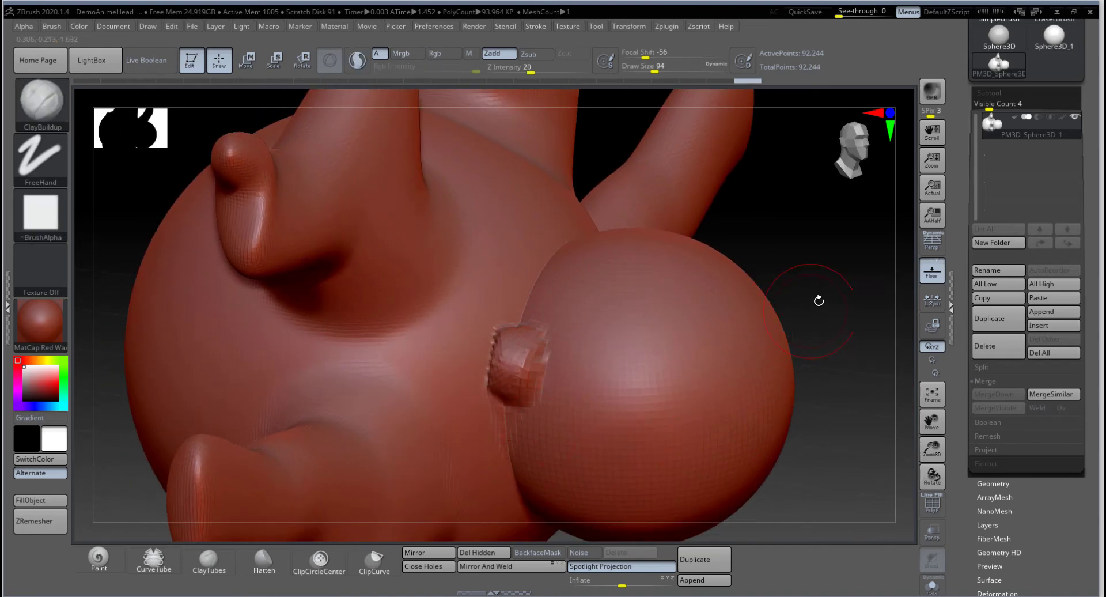
pyautogui.hotkey('ctrl', 'z')
# Try updating the DynaMesh to fuse the sphere with the body and smoothing the seam, and undo back to the body alone.
pyautogui.keyDown('ctrl'); pyautogui.moveTo(793, 294); pyautogui.dragTo(825, 330); pyautogui.keyUp('ctrl')
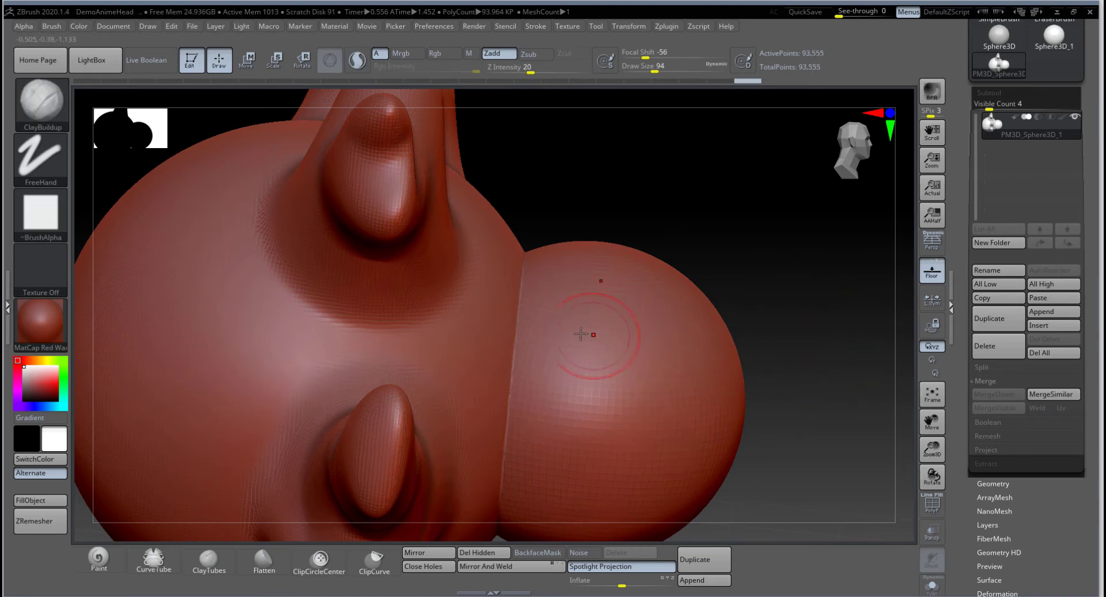
pyautogui.press('shift')
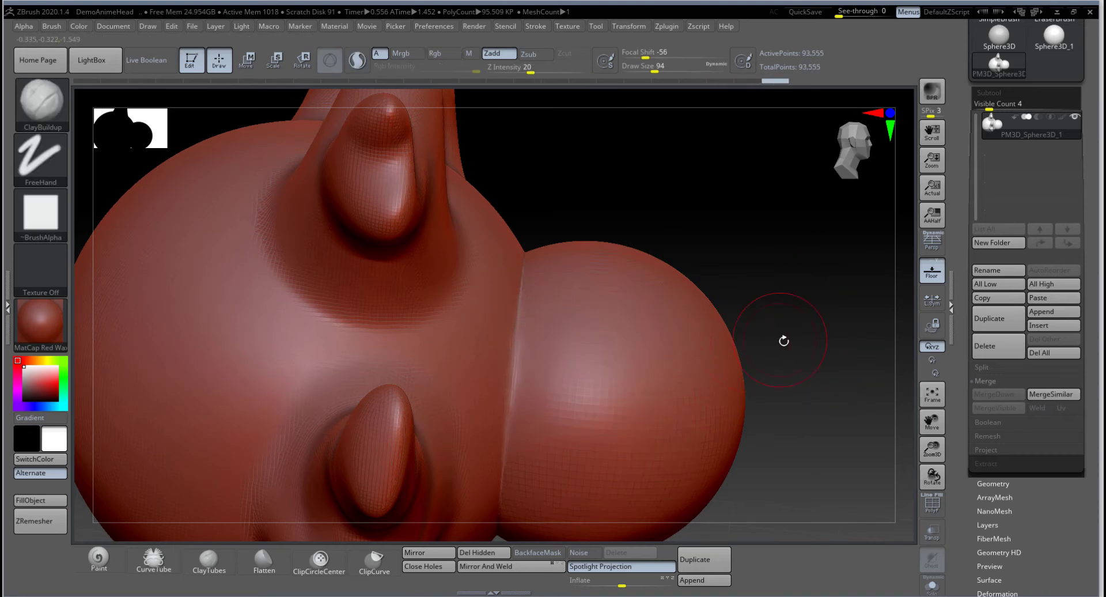
pyautogui.moveTo(783, 341)
pyautogui.mouseDown()
pyautogui.moveTo(781, 306)
pyautogui.moveTo(805, 335)
pyautogui.moveTo(816, 315)
pyautogui.moveTo(738, 321)
pyautogui.moveTo(753, 330)
pyautogui.moveTo(742, 364)
pyautogui.moveTo(809, 321)
pyautogui.mouseUp()
pyautogui.hotkey('ctrl', 'z')
pyautogui.hotkey('ctrl', 'z')
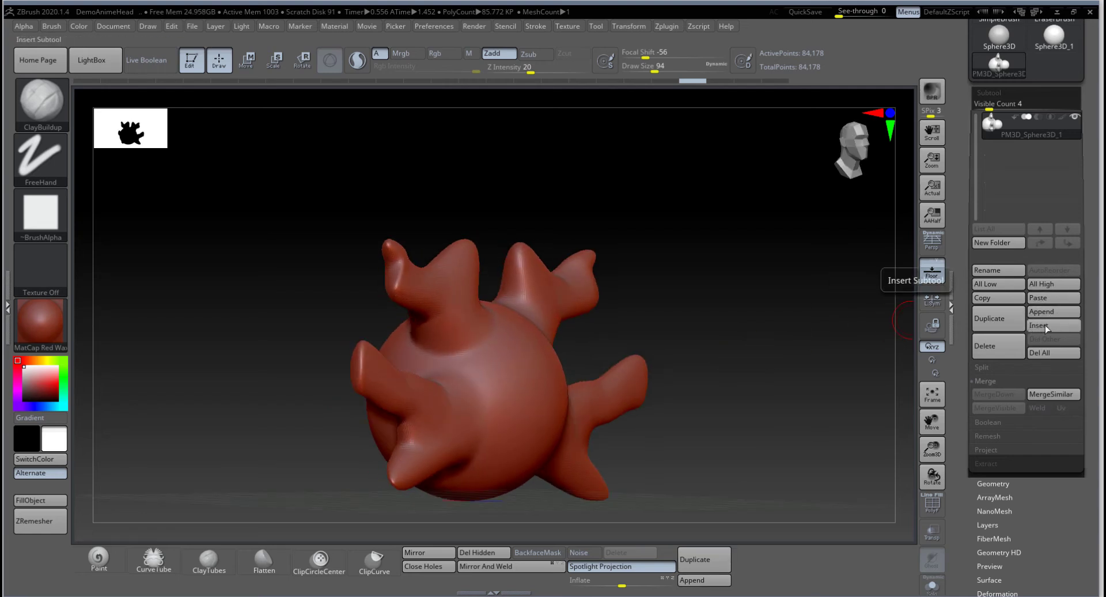
# Add Sphere3D_1 as a new subtool and move it about 1.5 units forward along Z, out of the branched body.
pyautogui.click(1038, 311)
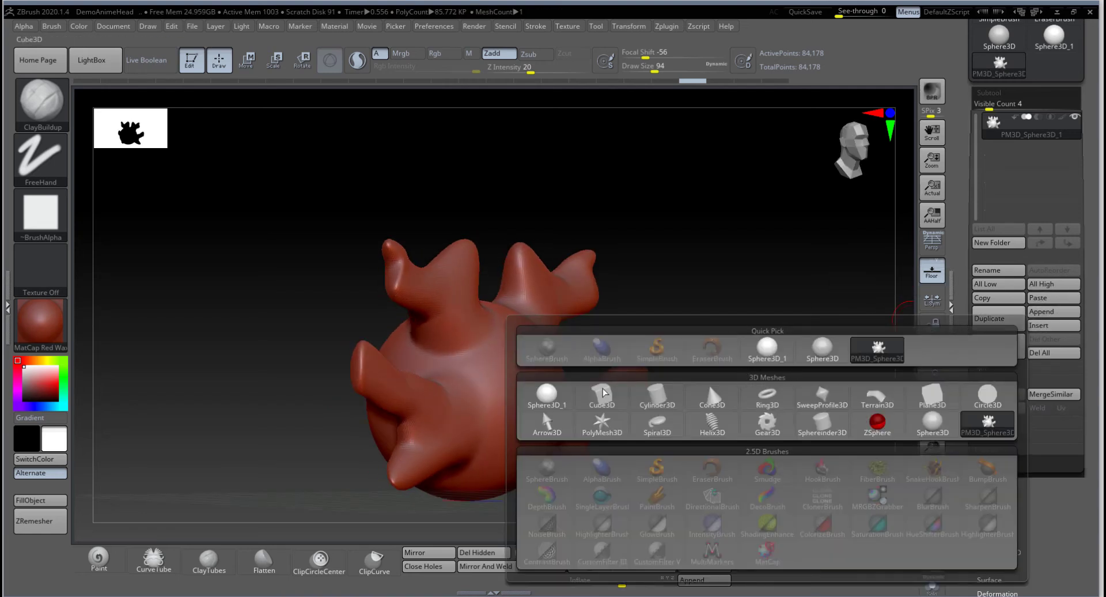
pyautogui.click(546, 395)
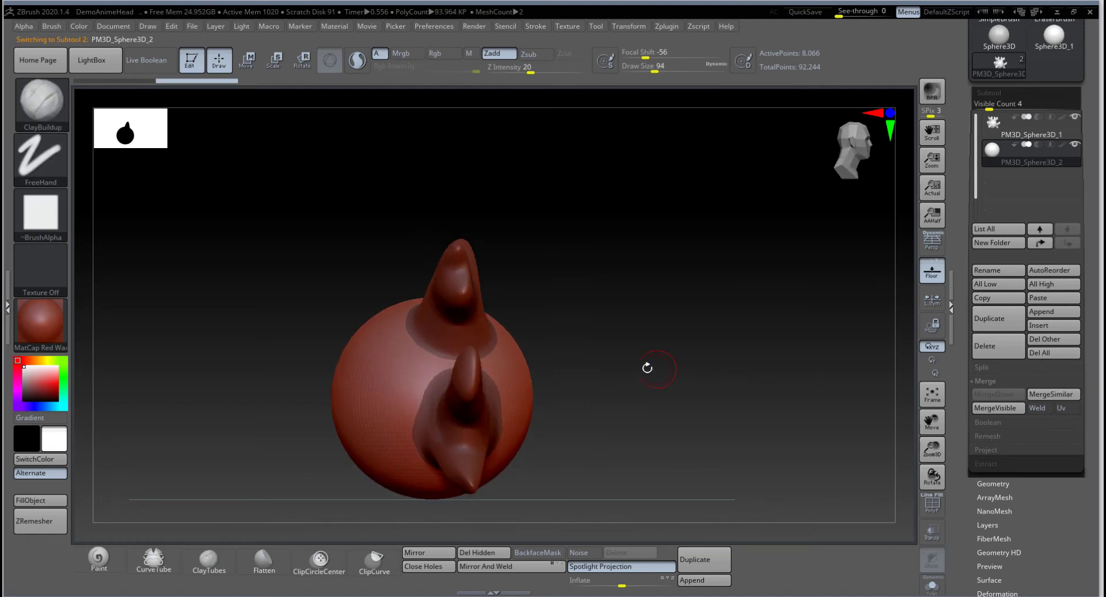
pyautogui.press('w')
pyautogui.moveTo(599, 390); pyautogui.dragTo(661, 389)
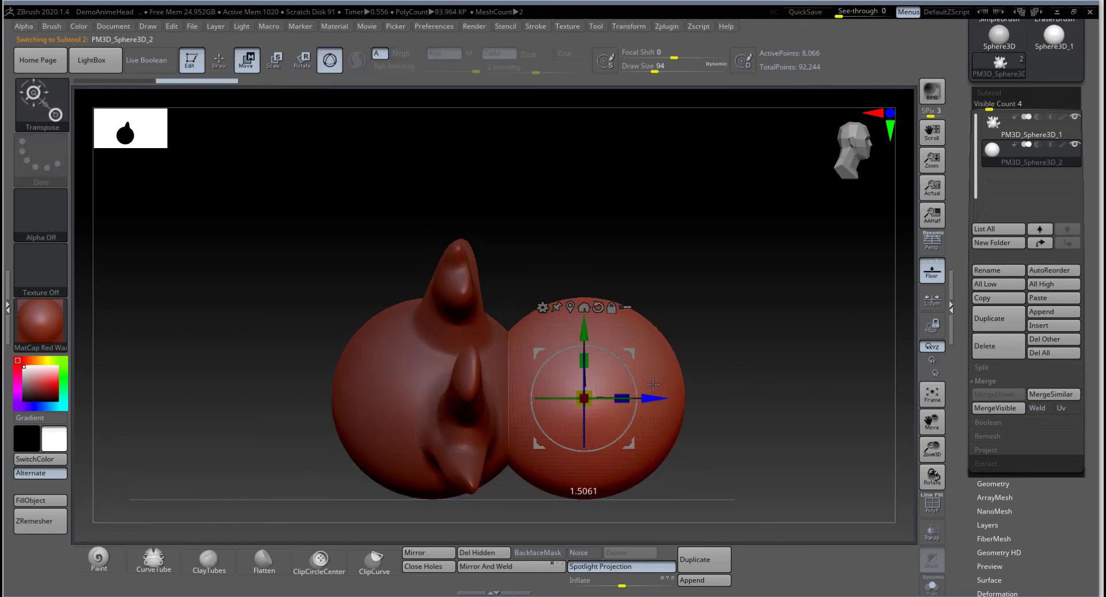
# Scale the added sphere down uniformly, move it back along Z into the branched body, and set its subtool to subtraction.
pyautogui.moveTo(569, 402); pyautogui.dragTo(558, 402)
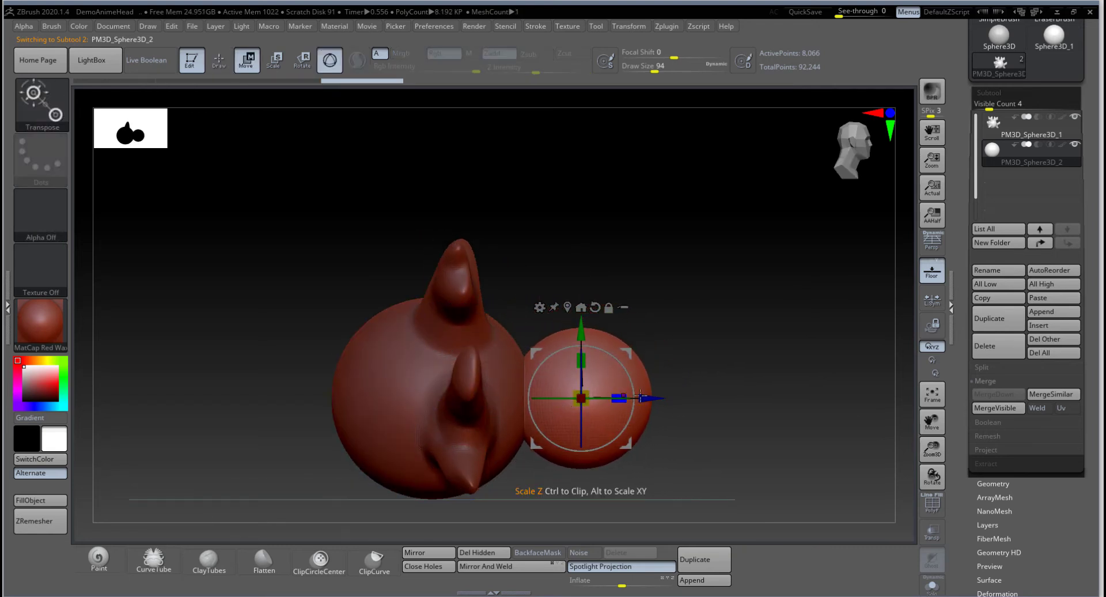
pyautogui.moveTo(650, 398); pyautogui.dragTo(627, 398)
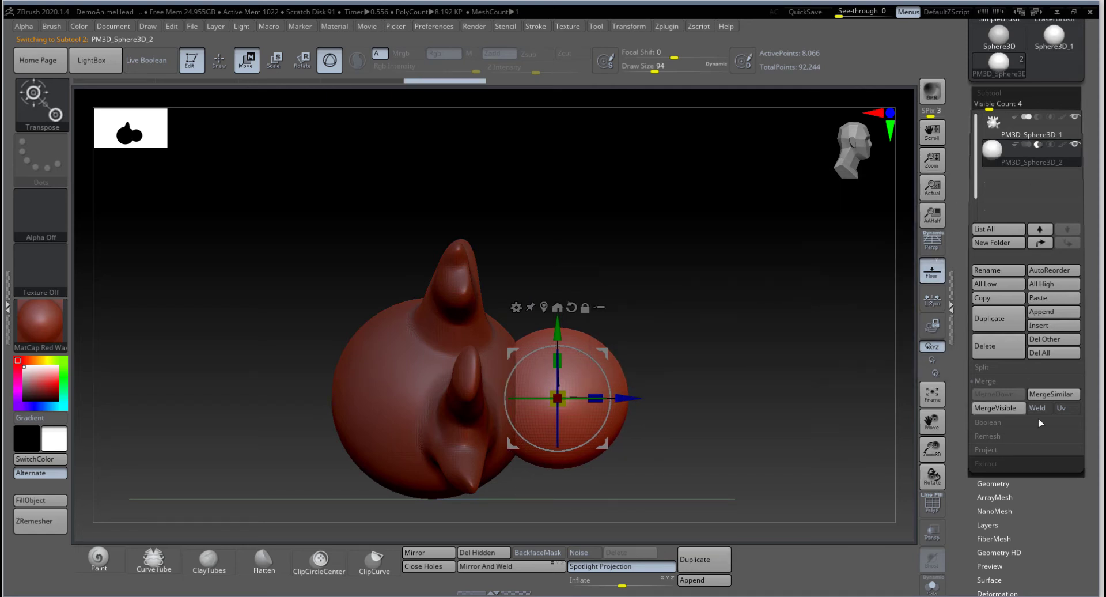
# Select the branched body subtool and update its DynaMesh with the Sub operation while the sphere is still a separate subtool.
pyautogui.scroll(-3, 990, 413)
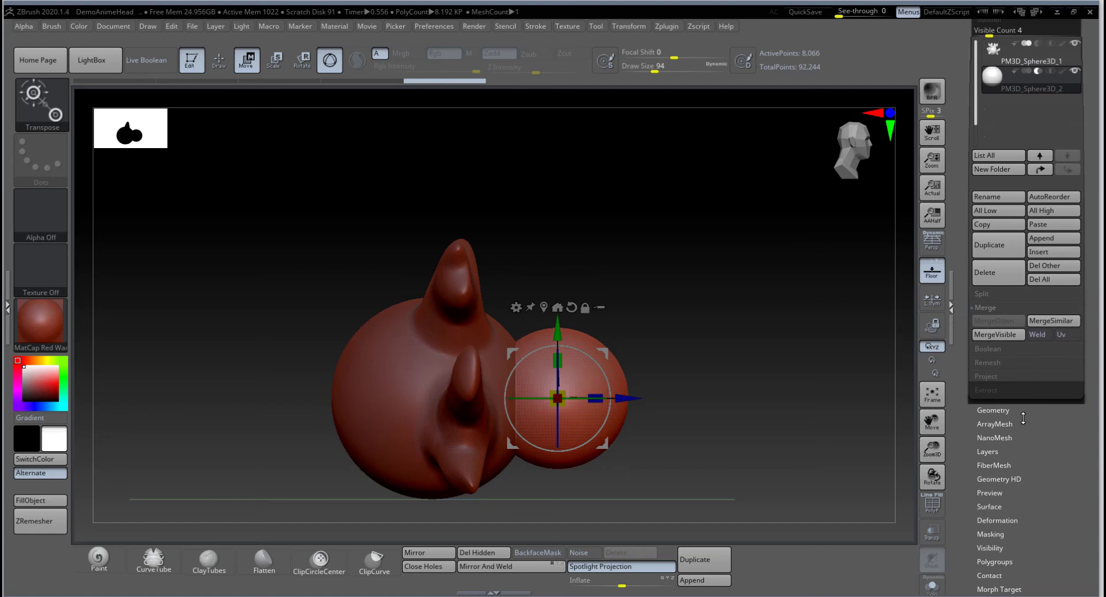
pyautogui.click(990, 411)
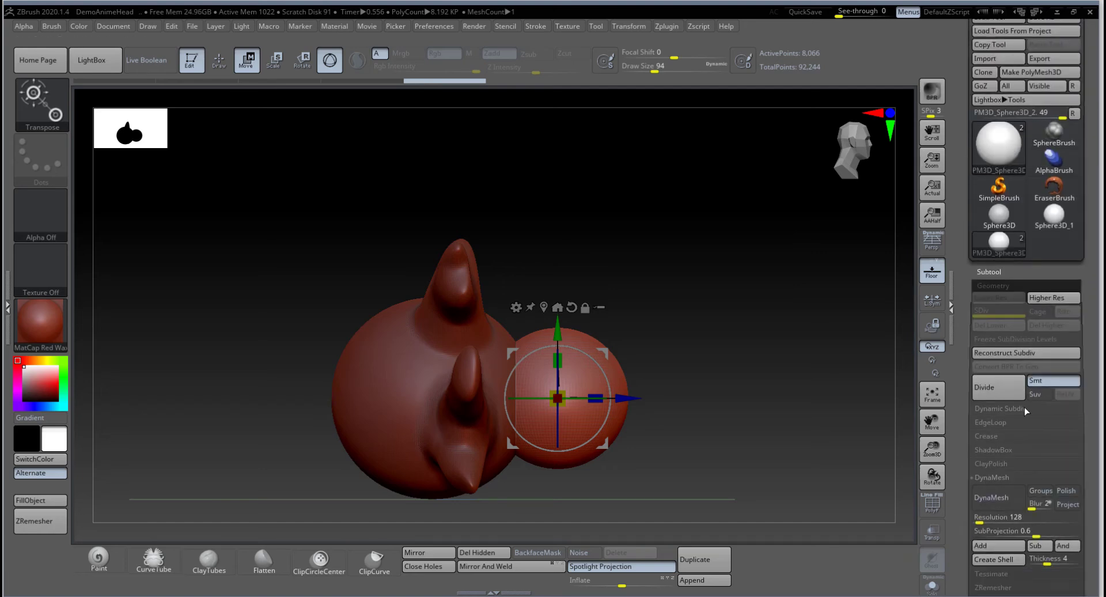
pyautogui.click(1004, 276)
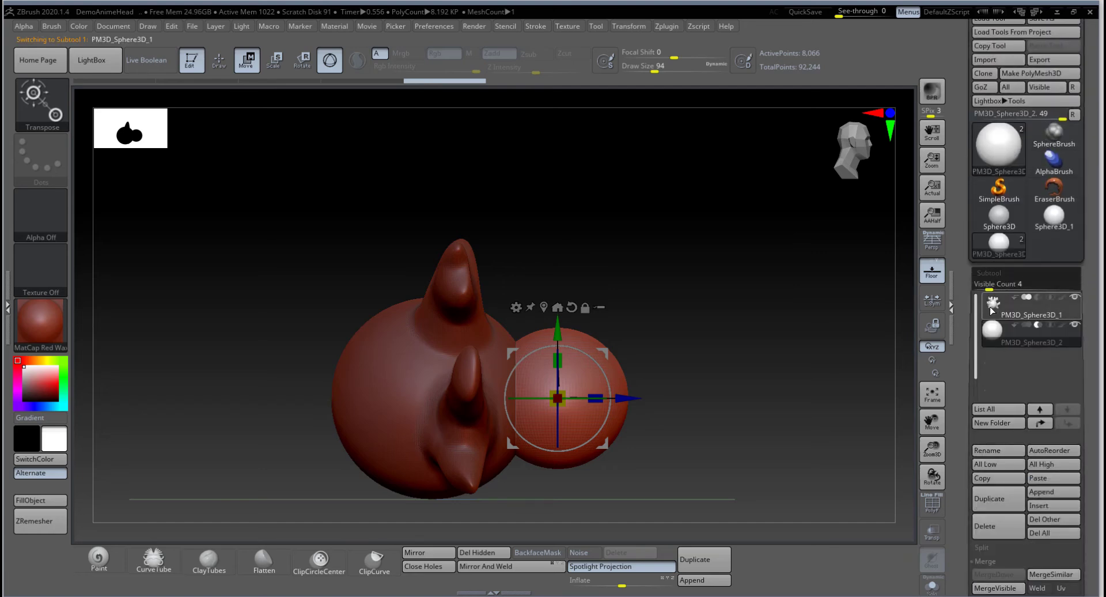
pyautogui.click(993, 303)
pyautogui.scroll(-10, 1033, 419)
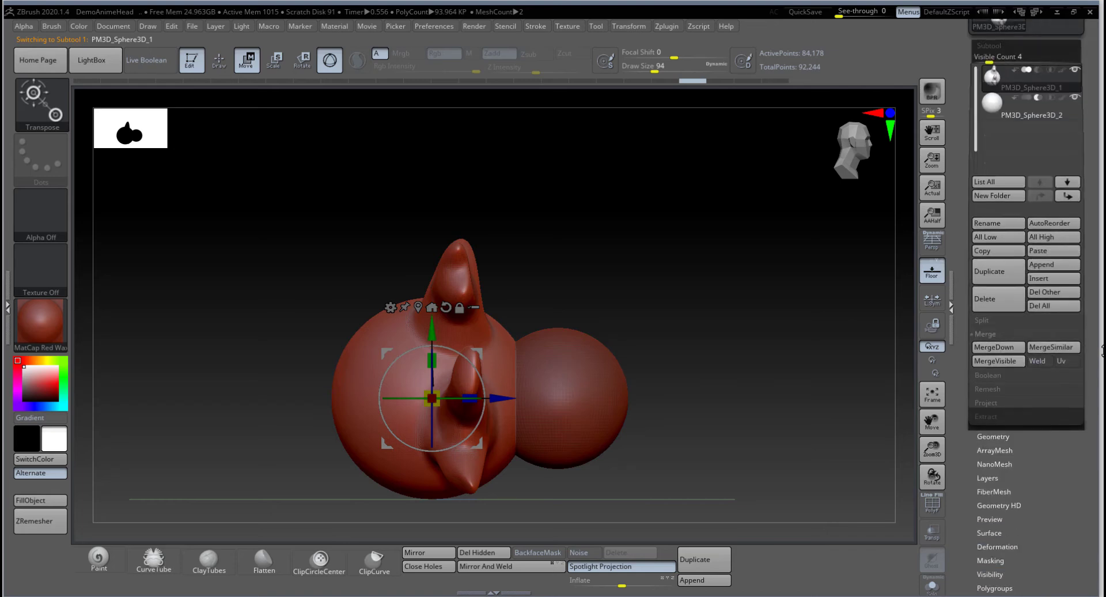
pyautogui.moveTo(1033, 418); pyautogui.dragTo(1050, 454)
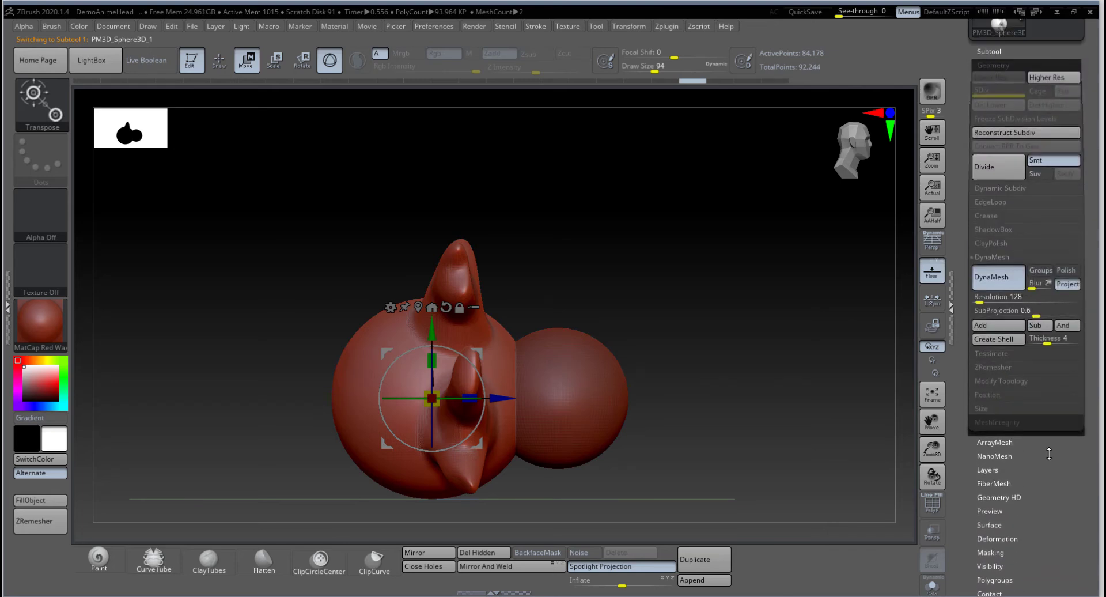
pyautogui.click(1042, 331)
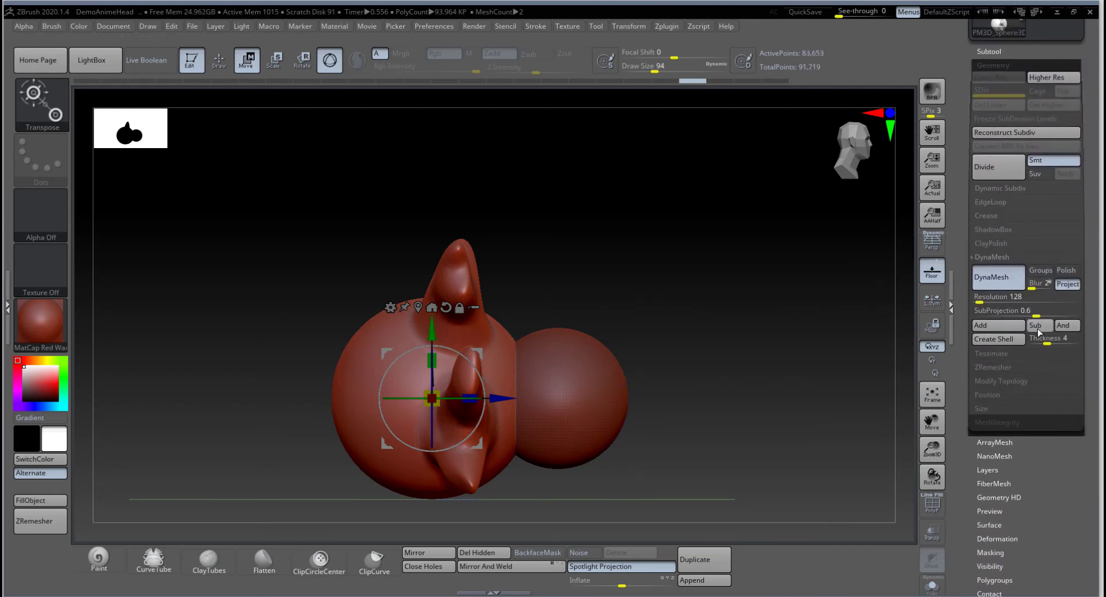
pyautogui.keyDown('ctrl'); pyautogui.moveTo(662, 334); pyautogui.dragTo(711, 395); pyautogui.keyUp('ctrl')
# Merge the branched body down with the subtractive sphere subtool below it, accepting the merge.
pyautogui.moveTo(1094, 244); pyautogui.dragTo(1095, 363)
pyautogui.click(991, 171)
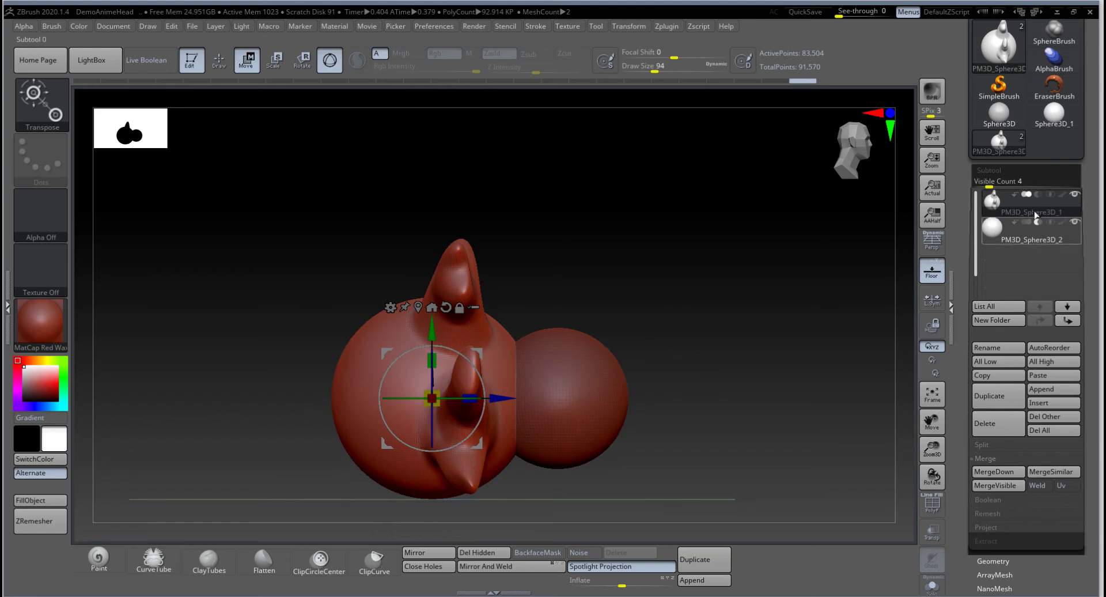
pyautogui.scroll(-3, 1002, 369)
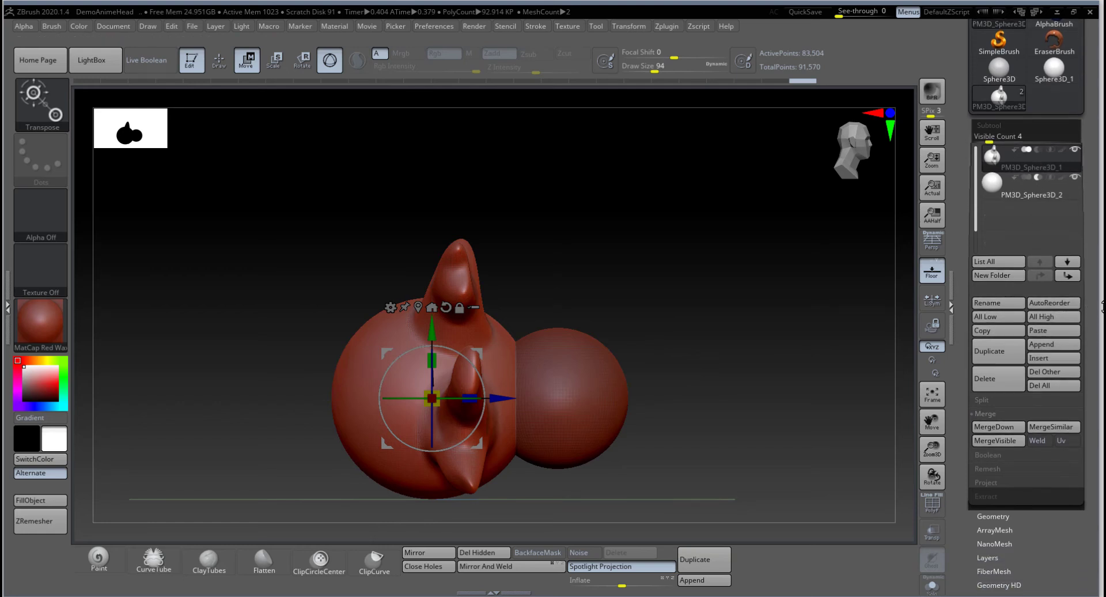
pyautogui.click(995, 368)
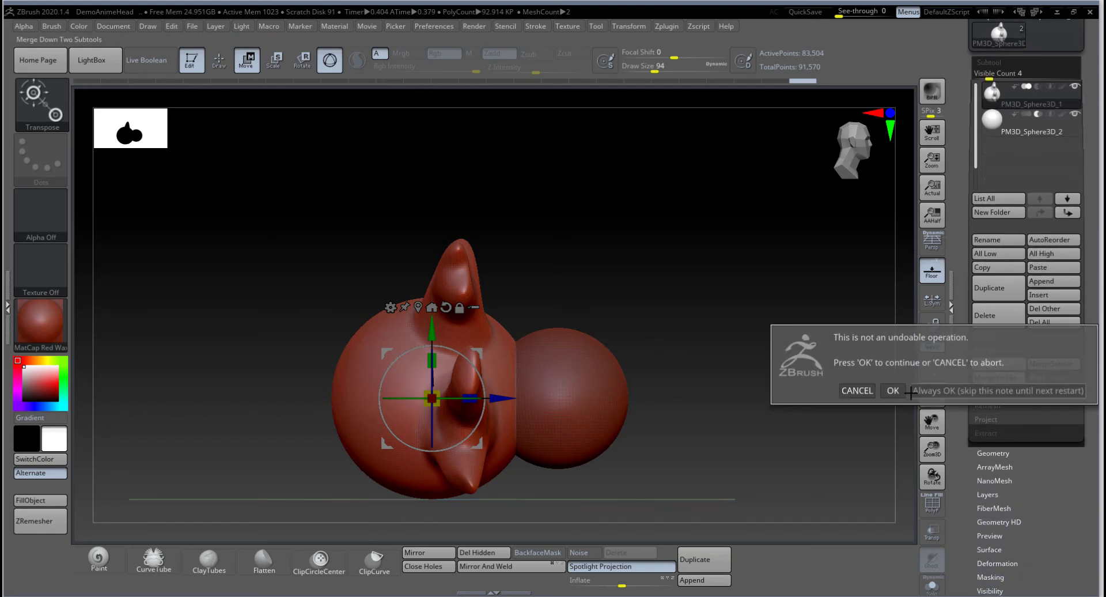
pyautogui.click(830, 388)
# Update the merged mesh's DynaMesh to subtract the sphere from the body, and view the cut cavity up close.
pyautogui.scroll(-4, 1047, 488)
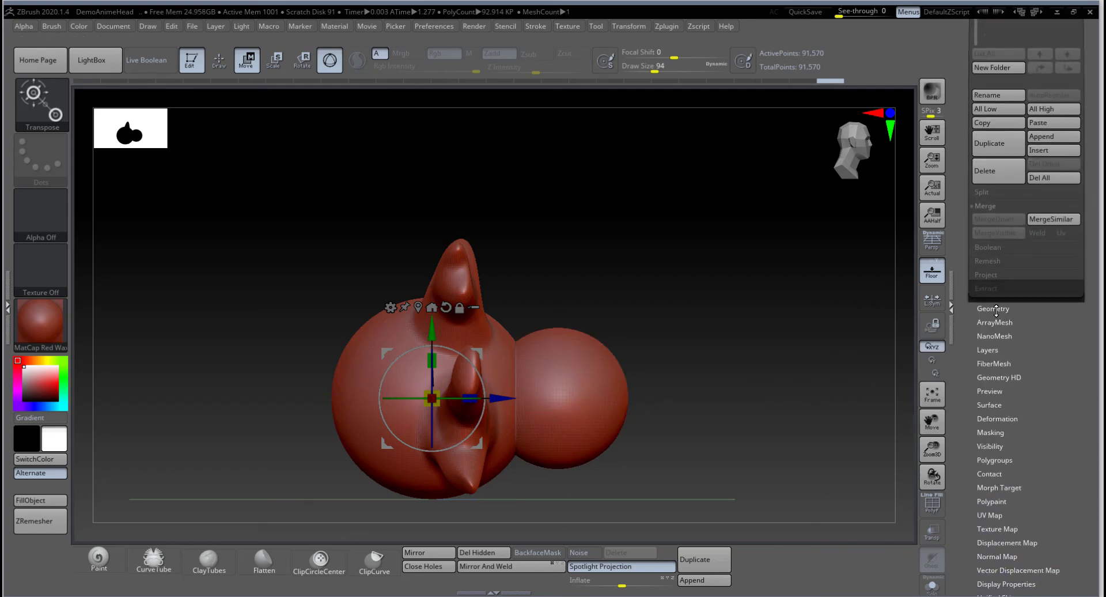
pyautogui.click(1000, 309)
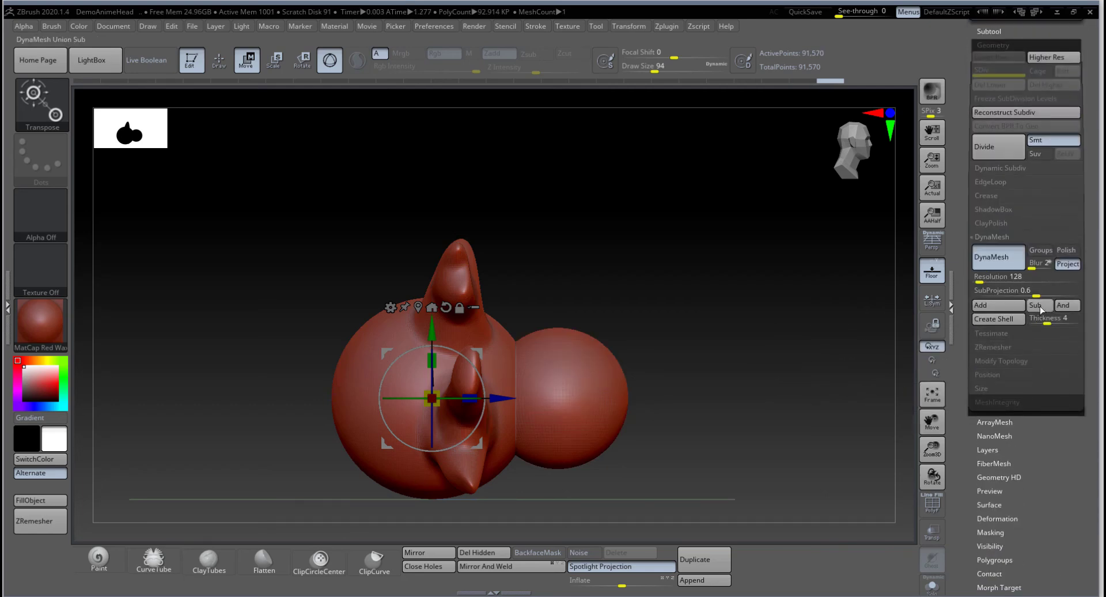
pyautogui.click(1037, 308)
pyautogui.moveTo(655, 365)
pyautogui.mouseDown()
pyautogui.moveTo(618, 383)
pyautogui.moveTo(649, 377)
pyautogui.mouseUp()
pyautogui.keyDown('ctrl'); pyautogui.moveTo(715, 375); pyautogui.dragTo(754, 468, button='right'); pyautogui.keyUp('ctrl')
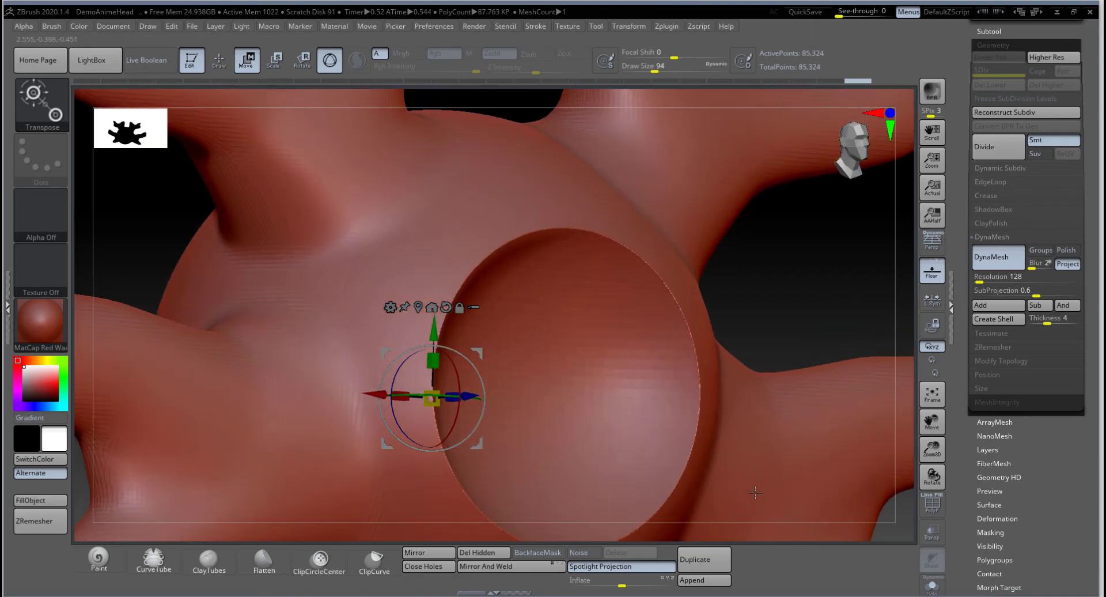
pyautogui.moveTo(754, 468); pyautogui.dragTo(703, 312)
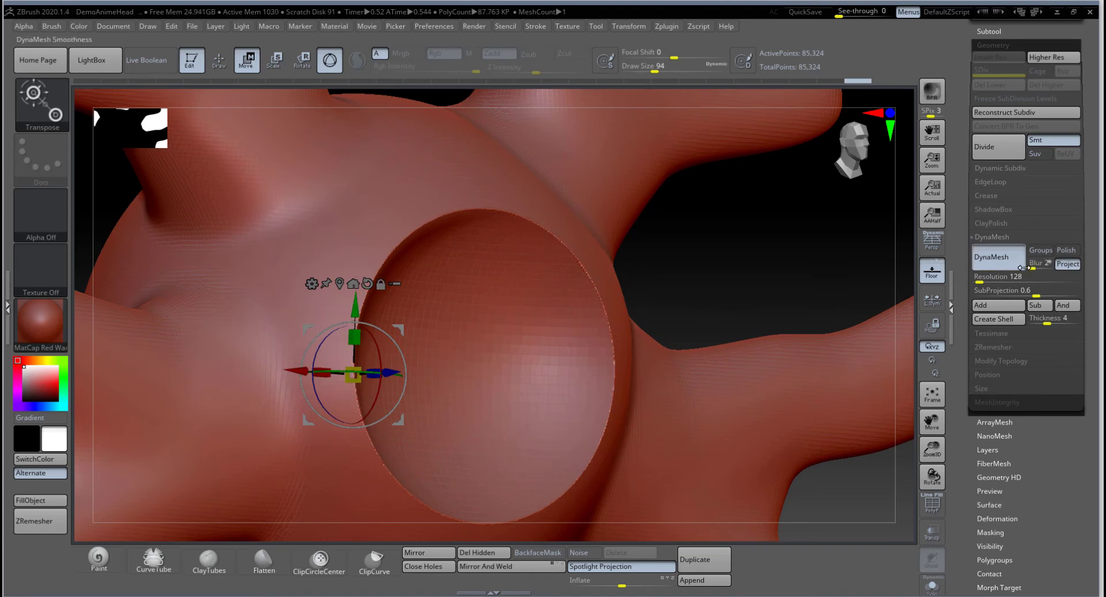
# Undo the subtraction, enable DynaMesh Polish, and update the DynaMesh again to cut the sphere out of the body.
pyautogui.hotkey('ctrl', 'z')
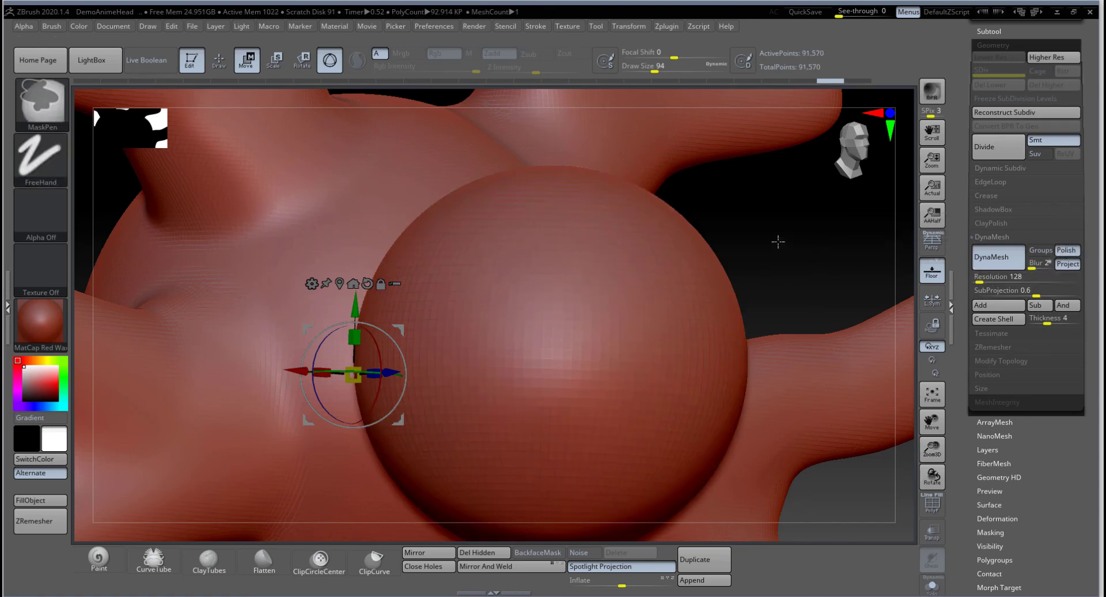
pyautogui.keyDown('ctrl'); pyautogui.moveTo(779, 242); pyautogui.dragTo(830, 290); pyautogui.keyUp('ctrl')
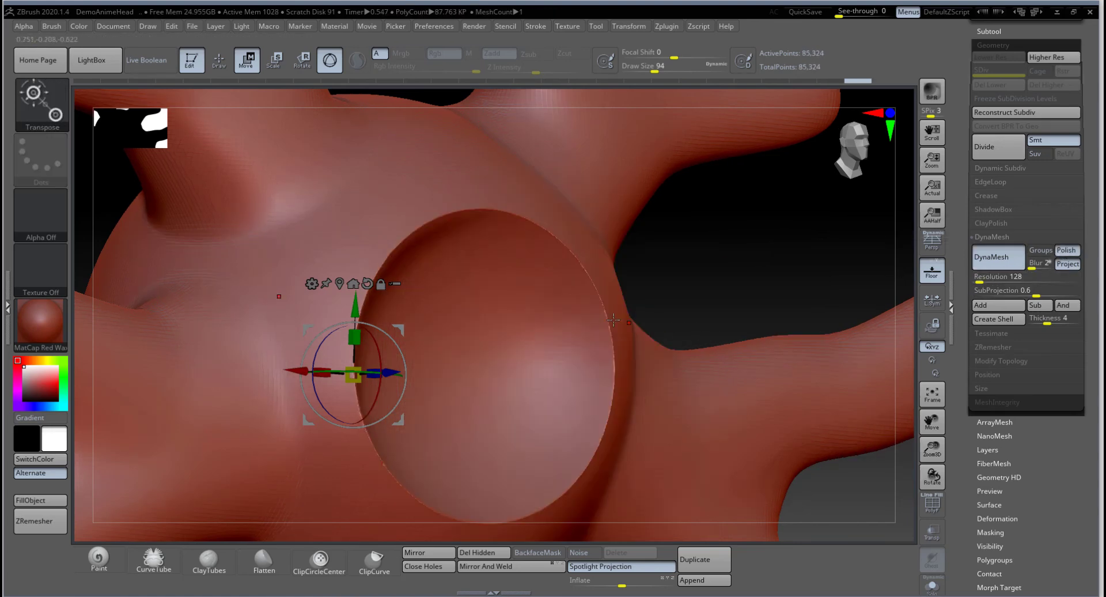
pyautogui.moveTo(588, 271); pyautogui.dragTo(514, 283, button='right')
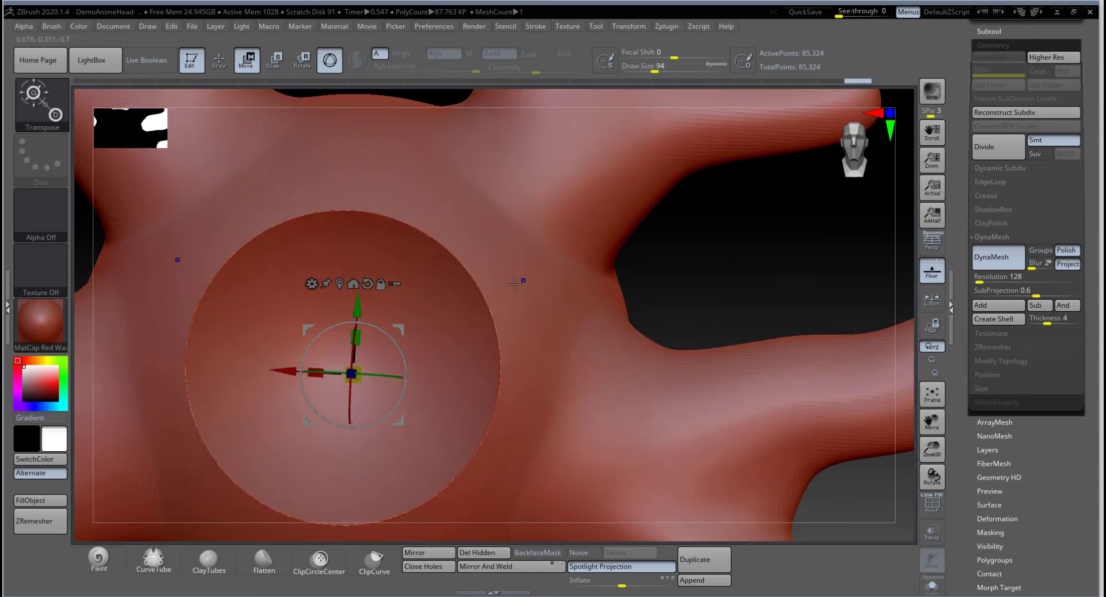
# Set the brush draw size to 234.
pyautogui.press('space')
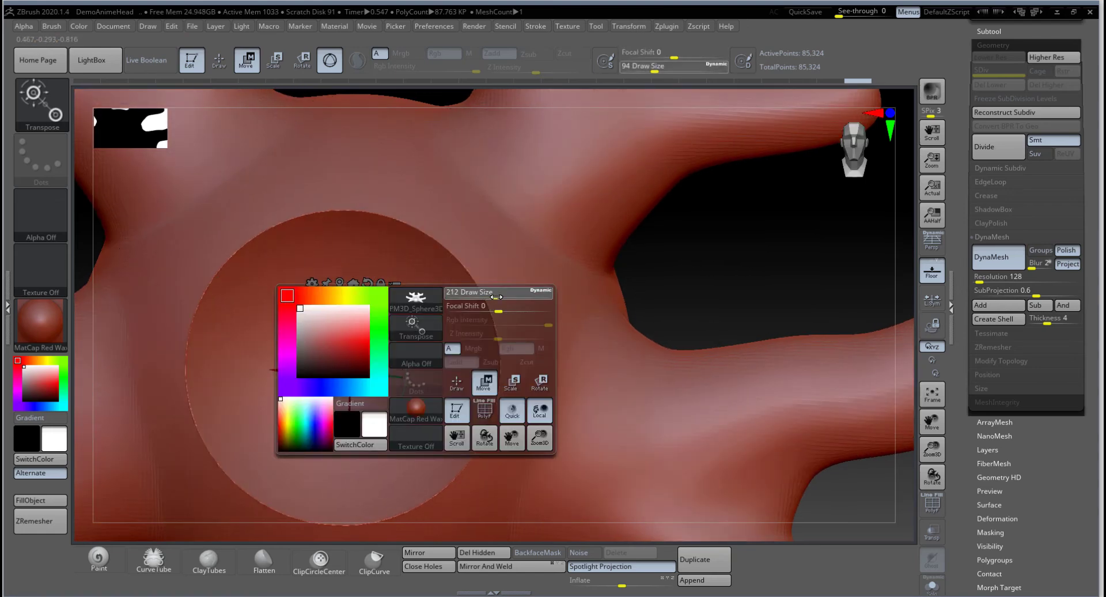
pyautogui.moveTo(499, 296); pyautogui.dragTo(495, 297)
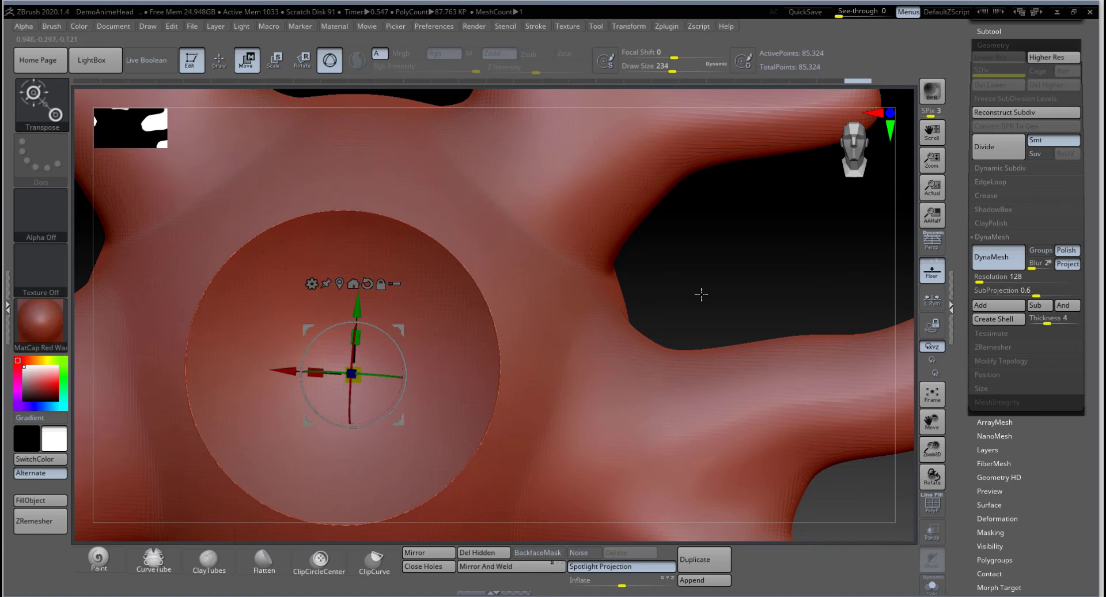
pyautogui.moveTo(702, 294)
pyautogui.mouseDown(button='right')
pyautogui.moveTo(713, 277)
pyautogui.moveTo(680, 272)
pyautogui.moveTo(712, 254)
pyautogui.moveTo(766, 261)
pyautogui.moveTo(741, 263)
pyautogui.mouseUp(button='right')
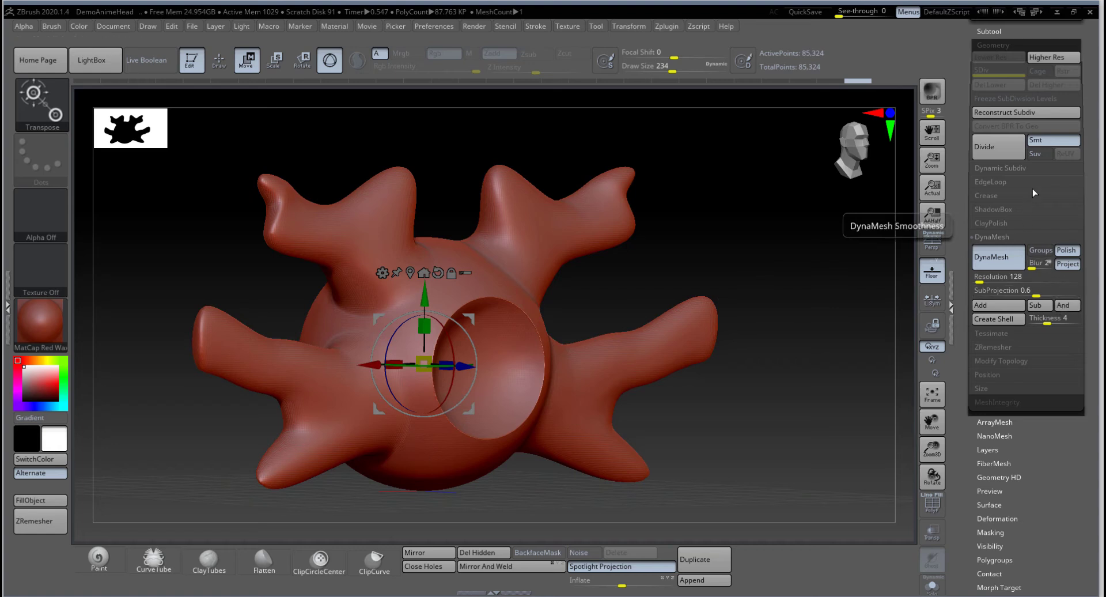
# Set the branched body's subtool to intersection mode.
pyautogui.moveTo(1100, 193); pyautogui.dragTo(1095, 203)
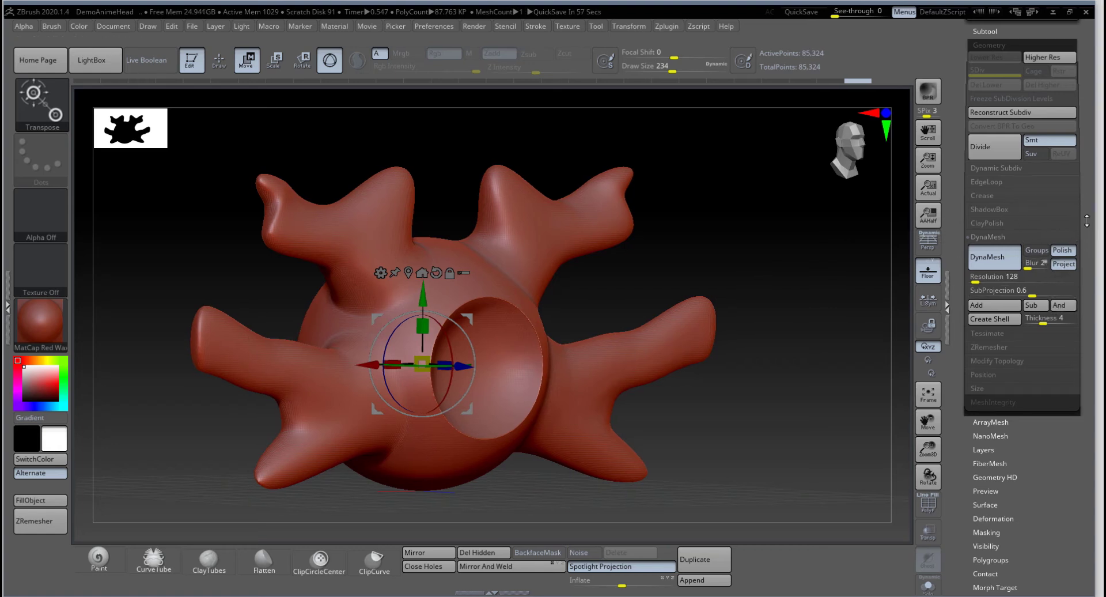
pyautogui.scroll(3, 1075, 261)
pyautogui.click(990, 149)
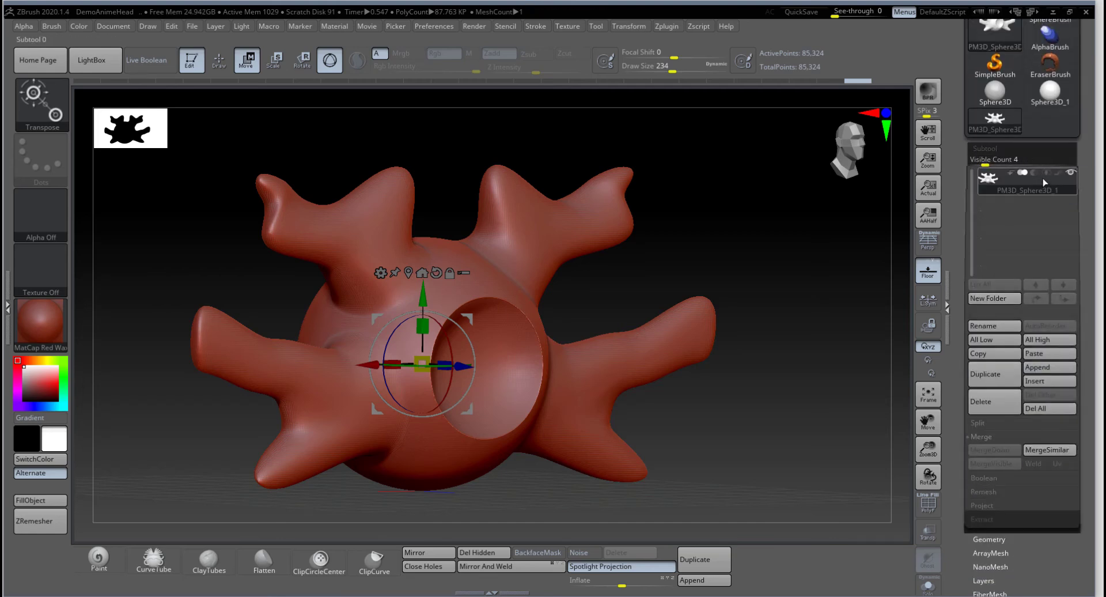
pyautogui.moveTo(1047, 179)
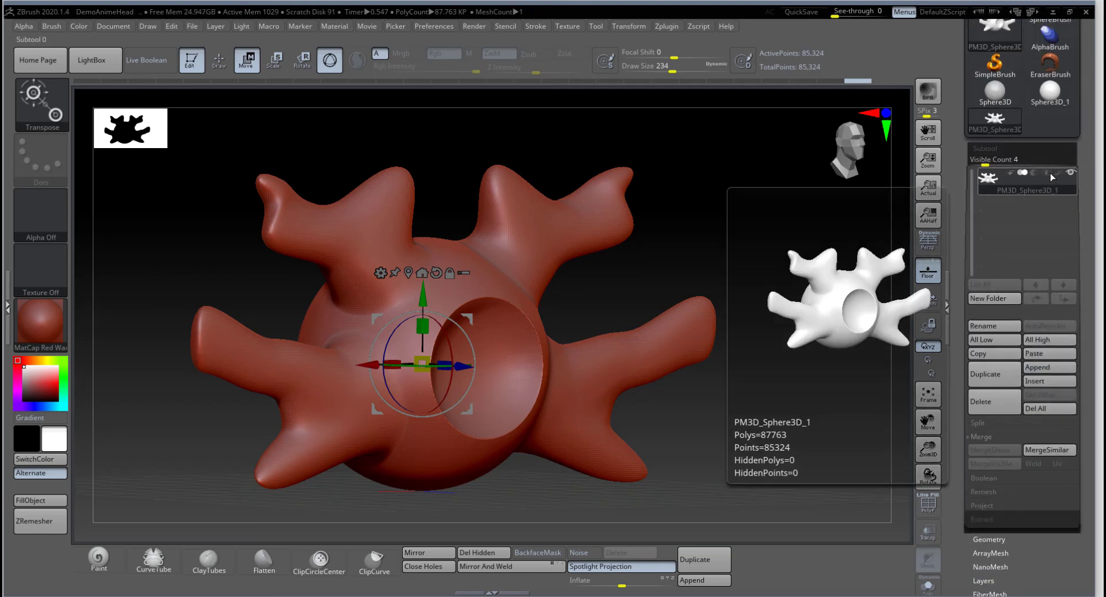
pyautogui.click(1048, 173)
# Undo the sphere subtraction and the earlier mesh changes back to the branched body alone.
pyautogui.hotkey('ctrl', 'z')
pyautogui.hotkey('ctrl', 'z')
pyautogui.hotkey('ctrl', 'z')
pyautogui.hotkey('ctrl', 'z')
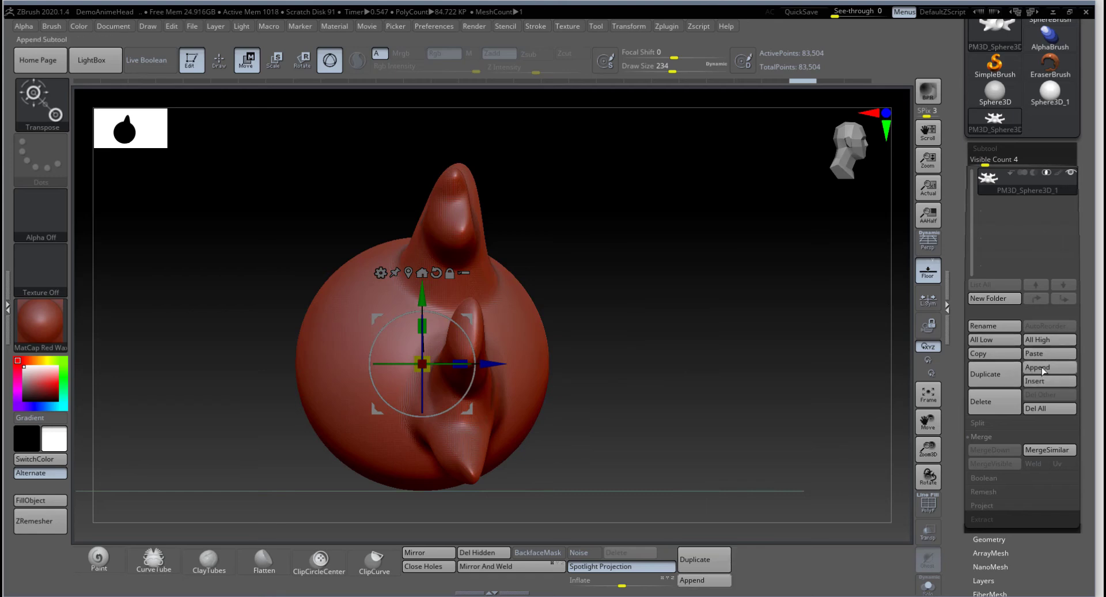
# Append a sphere as a new subtool below the branched body and set it to intersection mode.
pyautogui.click(1034, 381)
pyautogui.click(566, 397)
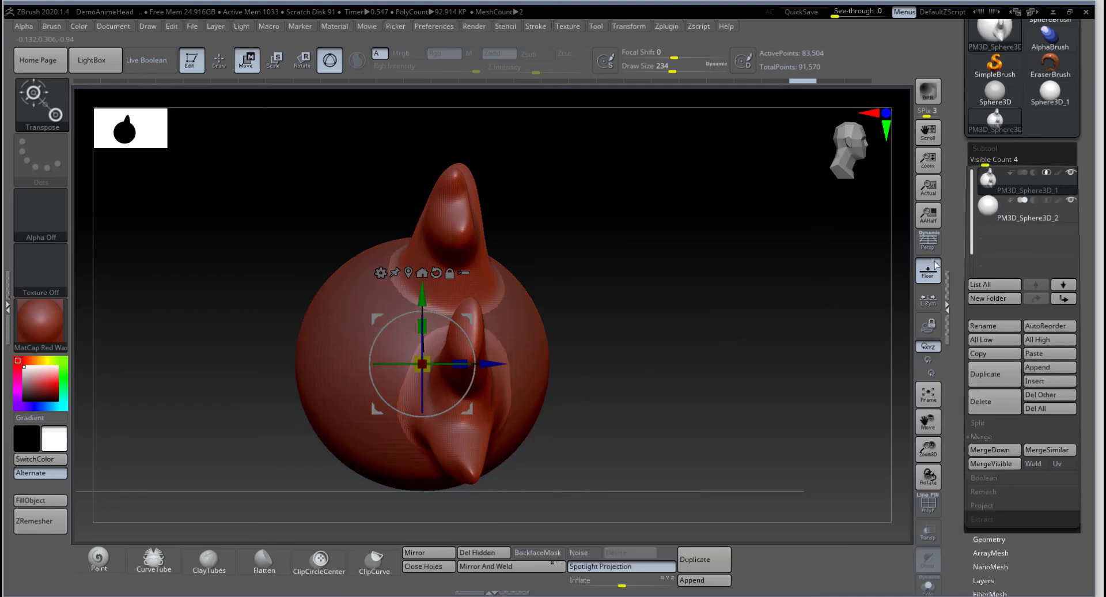
pyautogui.moveTo(1049, 214)
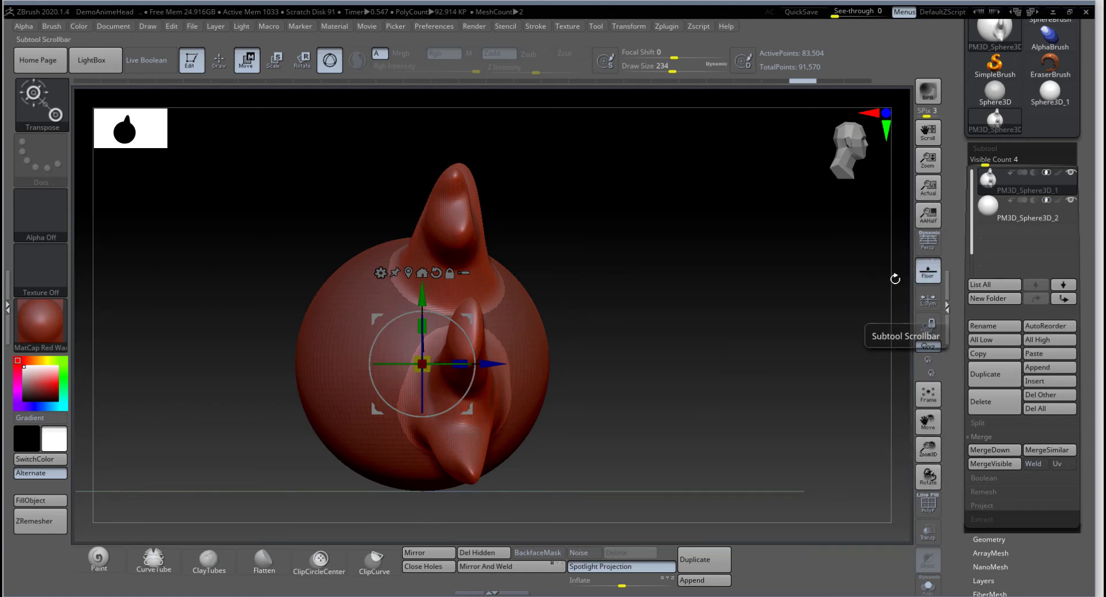
# Move the new sphere forward along Z so it partly overlaps the body, and scale it down uniformly.
pyautogui.moveTo(489, 364); pyautogui.dragTo(629, 363)
pyautogui.keyDown('alt'); pyautogui.click(520, 359); pyautogui.keyUp('alt')
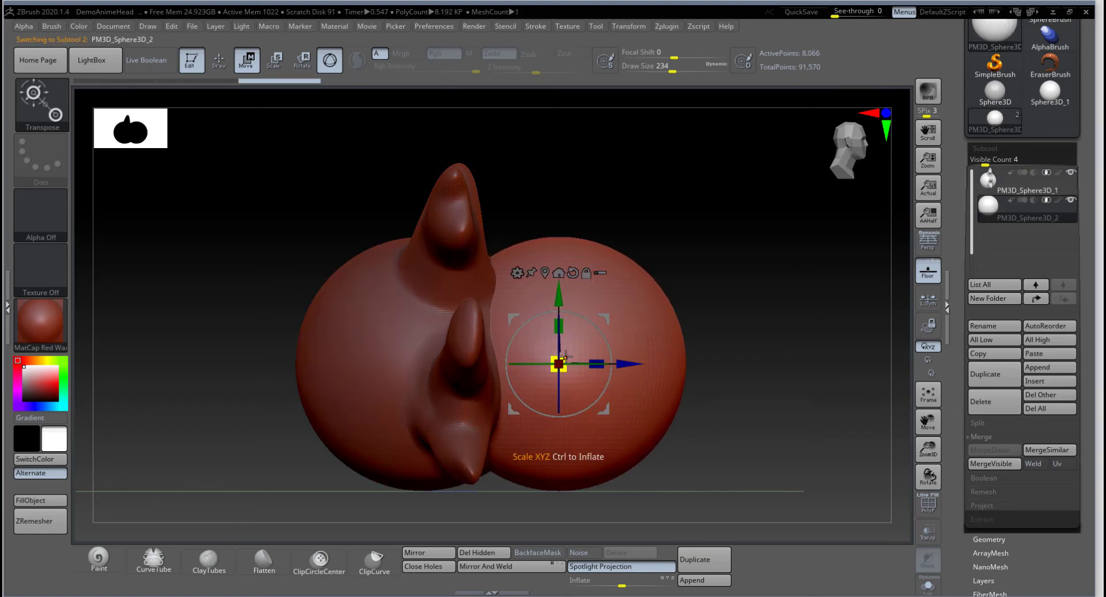
pyautogui.moveTo(558, 363); pyautogui.dragTo(542, 367)
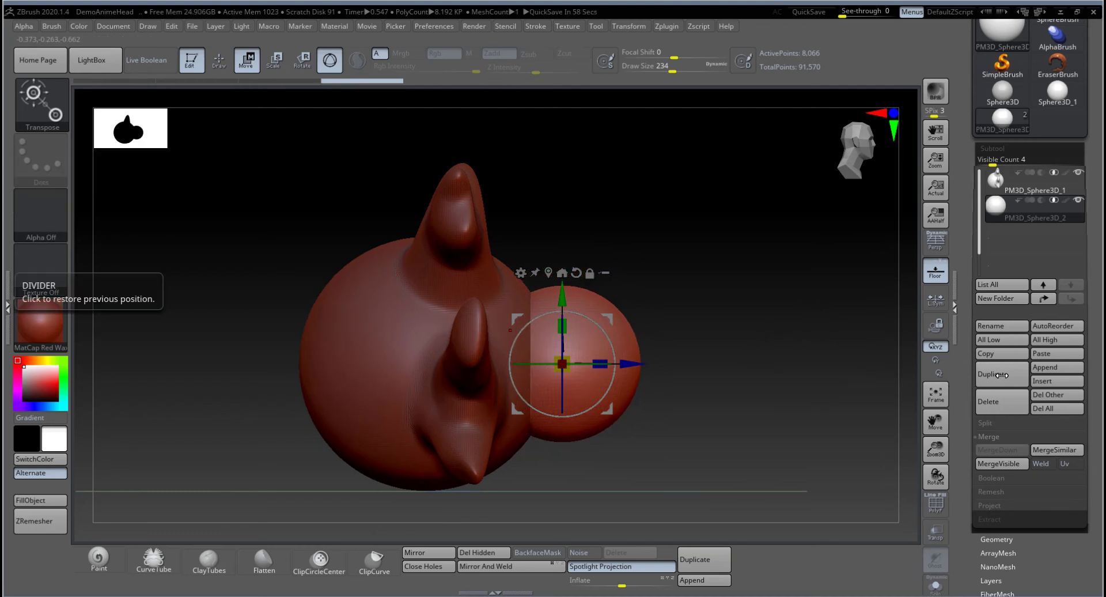
# Select the branched body subtool and merge it down with the intersection sphere, accepting the merge.
pyautogui.moveTo(1003, 520); pyautogui.dragTo(1004, 394)
pyautogui.click(997, 414)
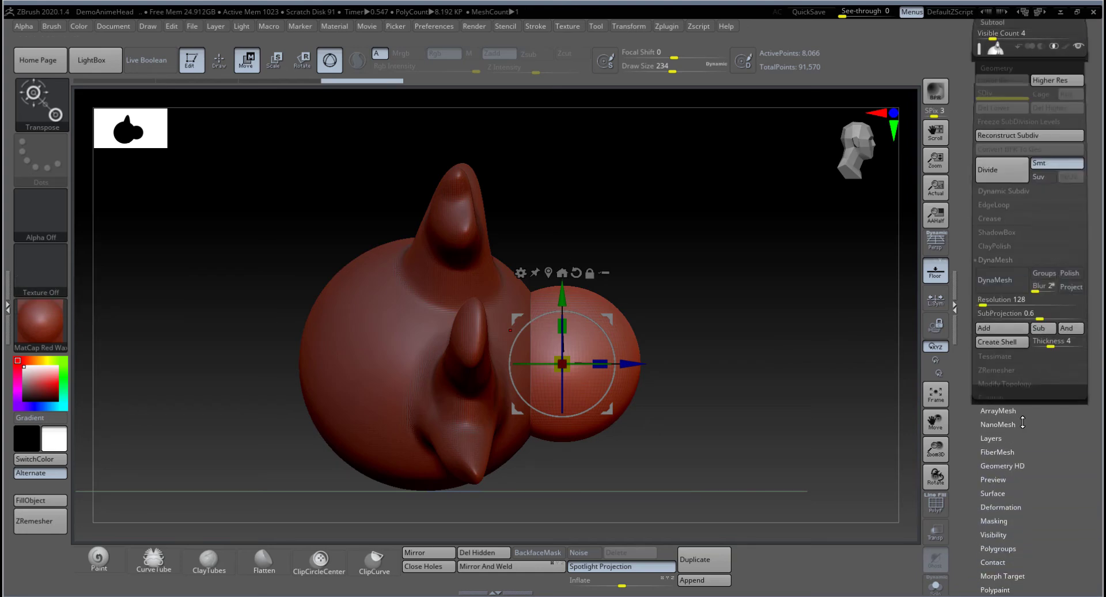
pyautogui.moveTo(1093, 366); pyautogui.dragTo(1091, 344)
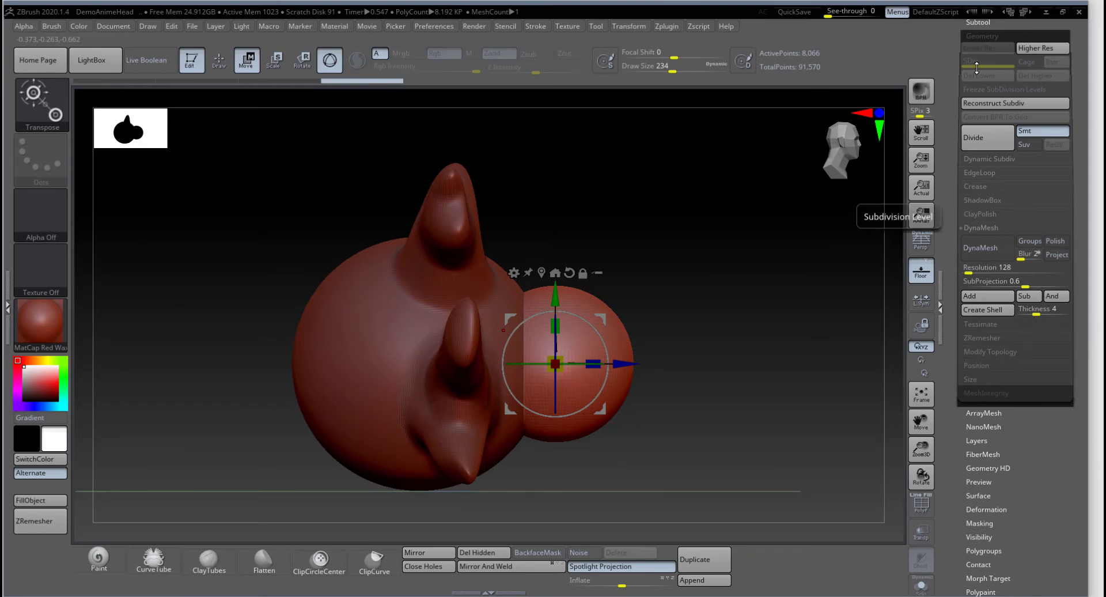
pyautogui.press('Up')
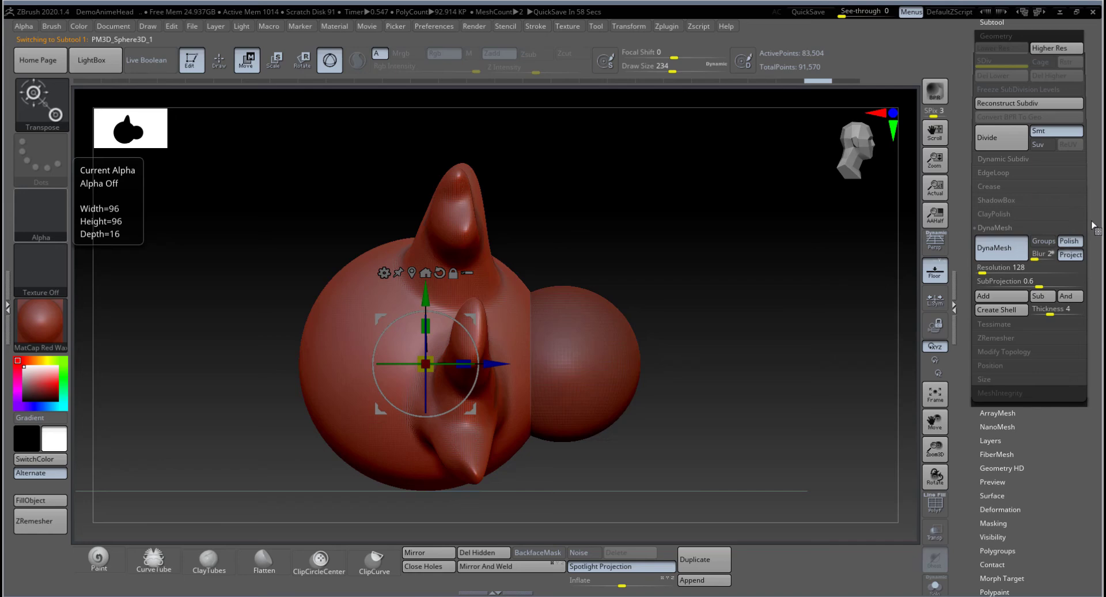
pyautogui.click(996, 23)
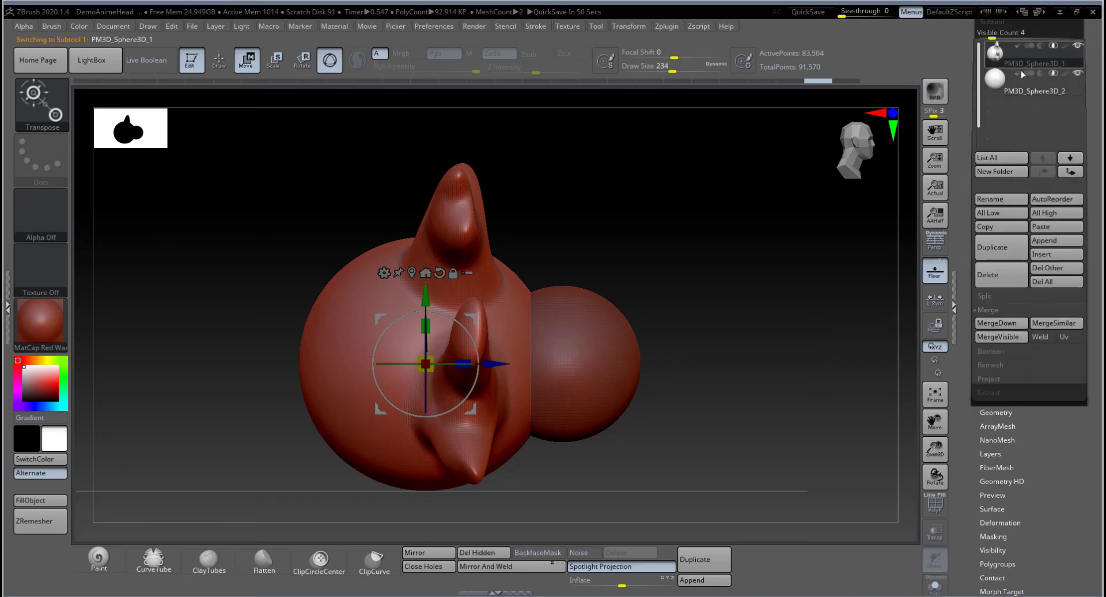
pyautogui.click(1007, 325)
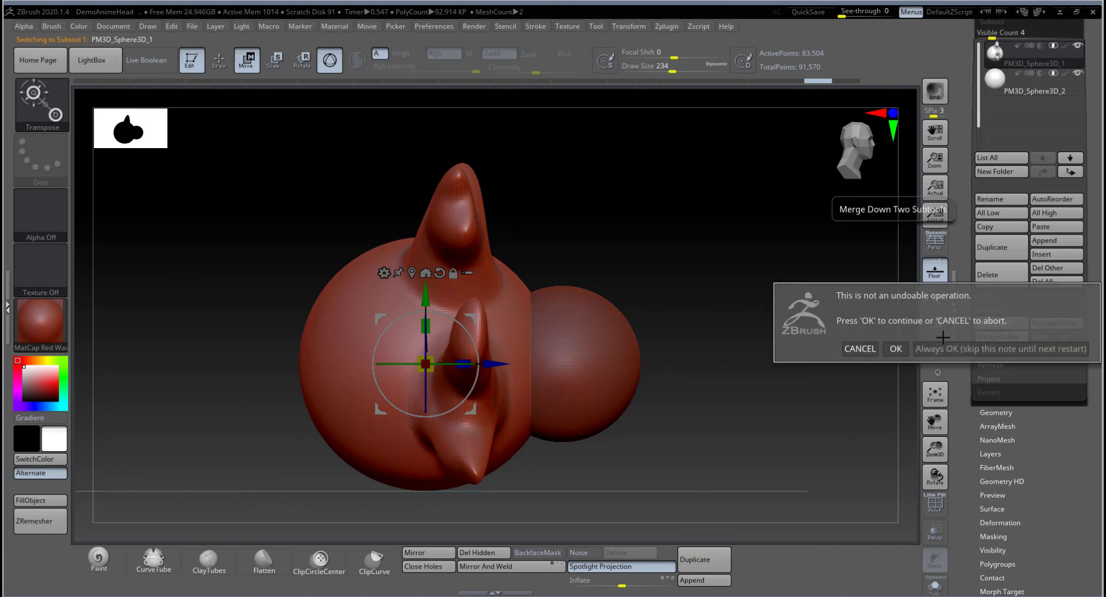
pyautogui.click(897, 348)
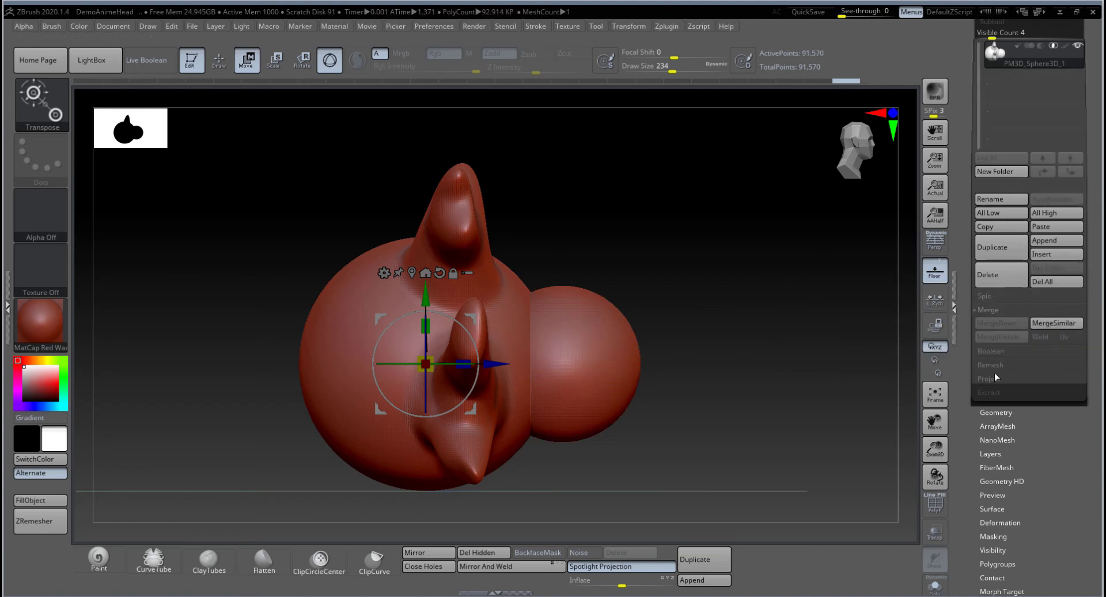
# Apply the DynaMesh And operation to keep only the overlap of the branched body and the sphere.
pyautogui.click(1003, 412)
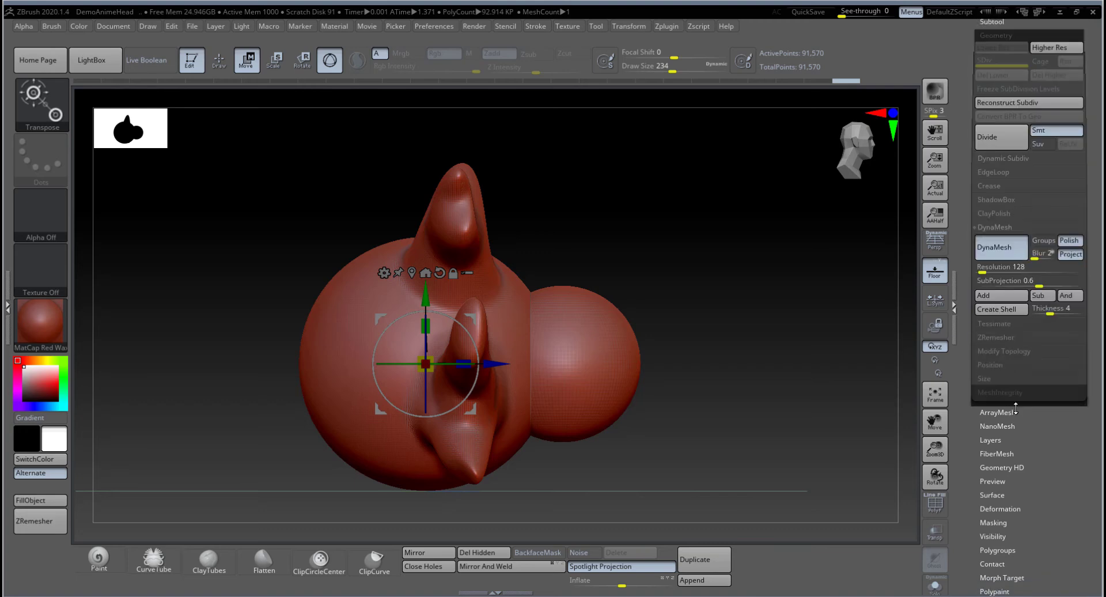
pyautogui.click(1067, 295)
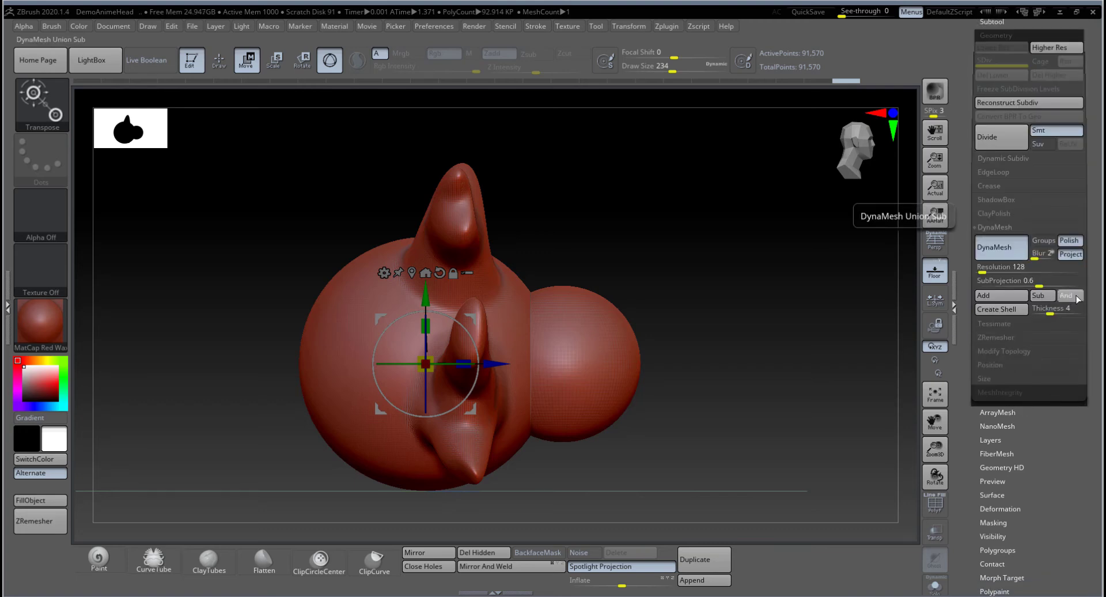
pyautogui.moveTo(613, 359); pyautogui.dragTo(515, 311)
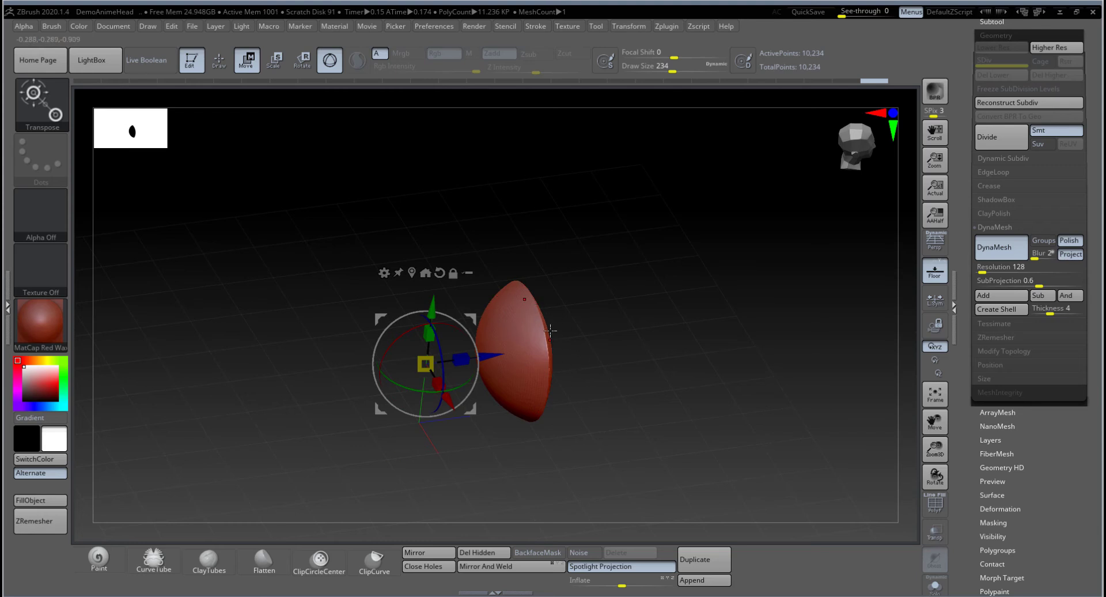
pyautogui.moveTo(643, 401); pyautogui.dragTo(639, 368)
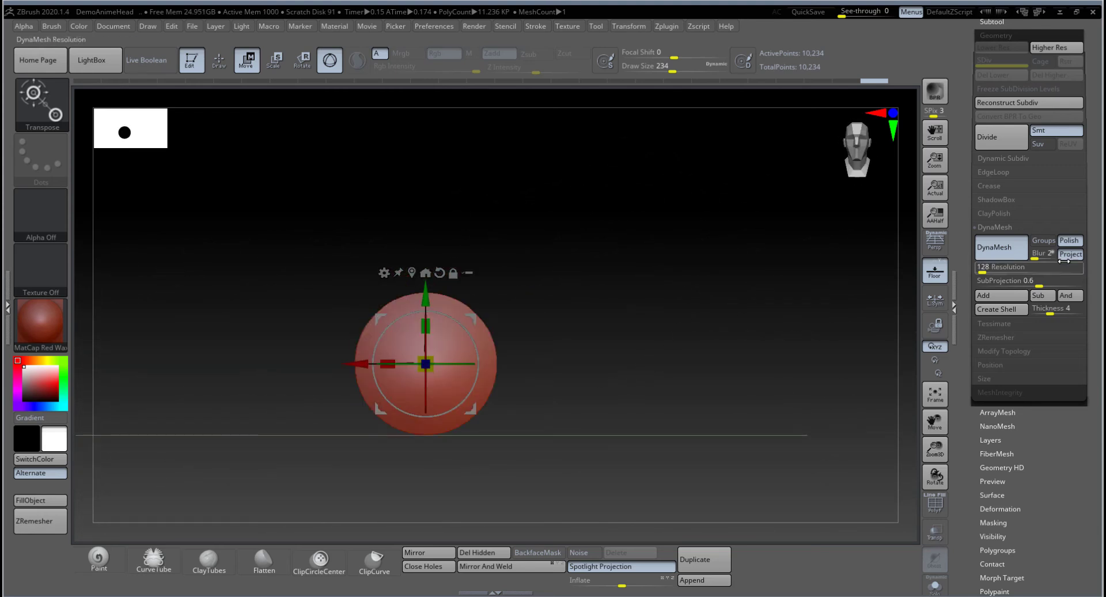
# Switch to the Sphere3D_1 primitive and convert it to a PolyMesh3D.
pyautogui.scroll(5, 1006, 306)
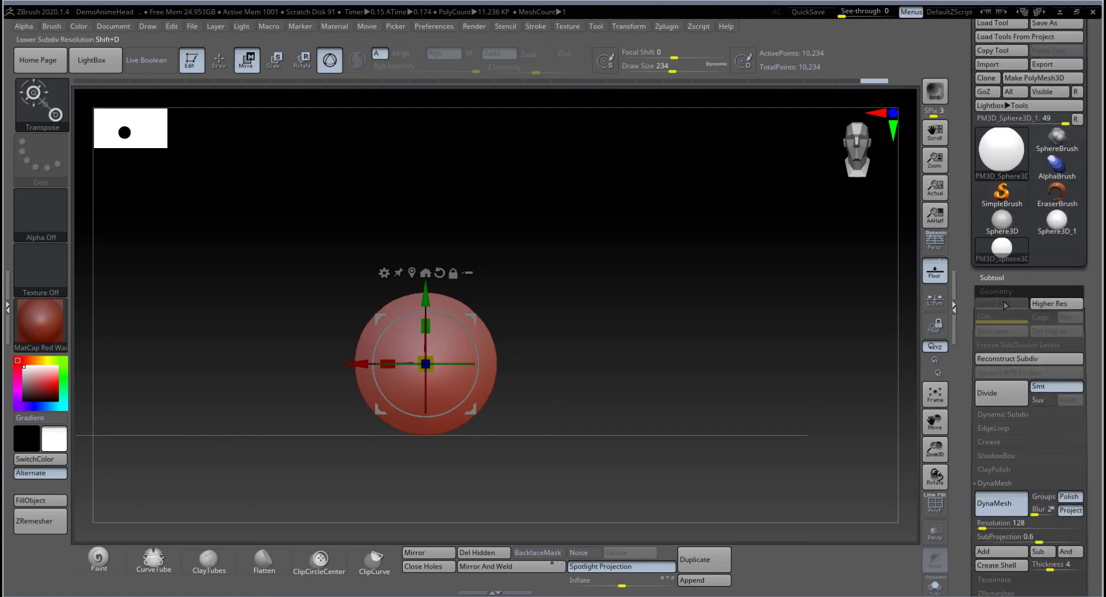
pyautogui.click(992, 278)
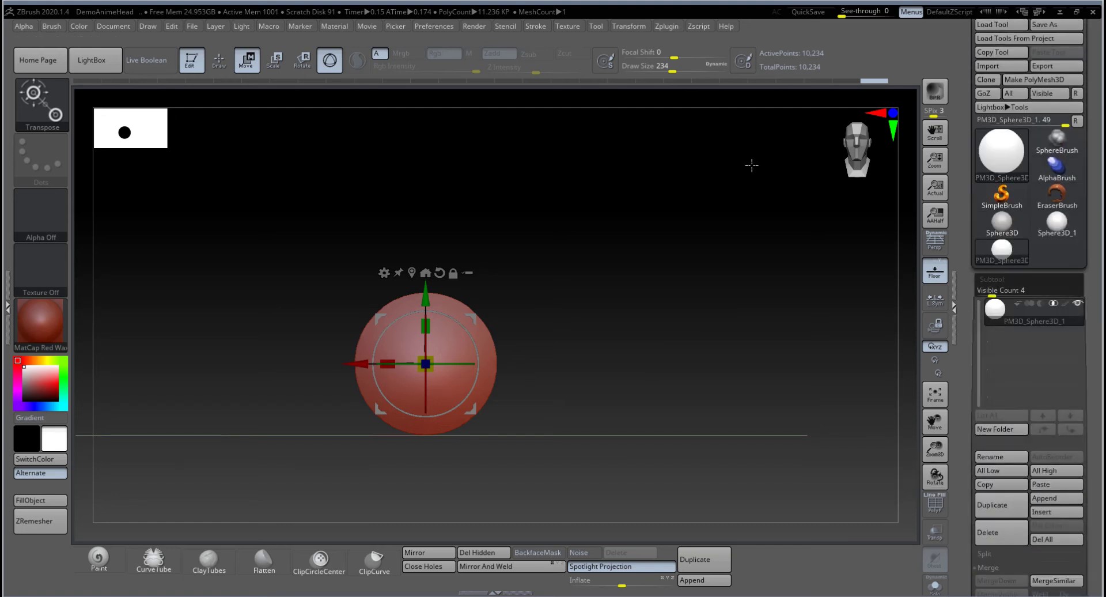
pyautogui.click(1076, 121)
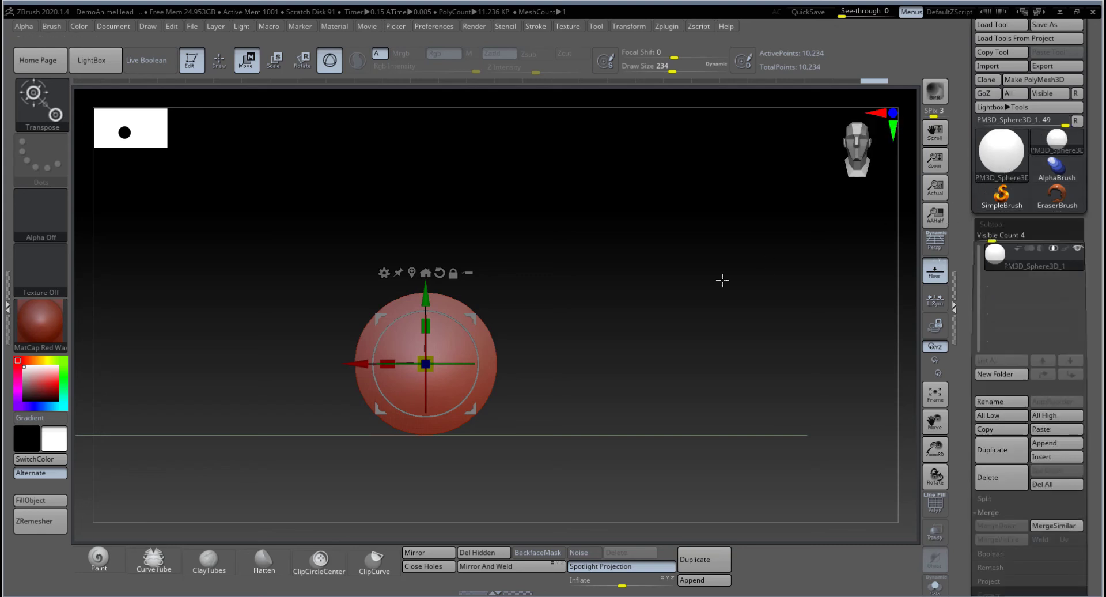
pyautogui.moveTo(721, 279); pyautogui.dragTo(727, 304)
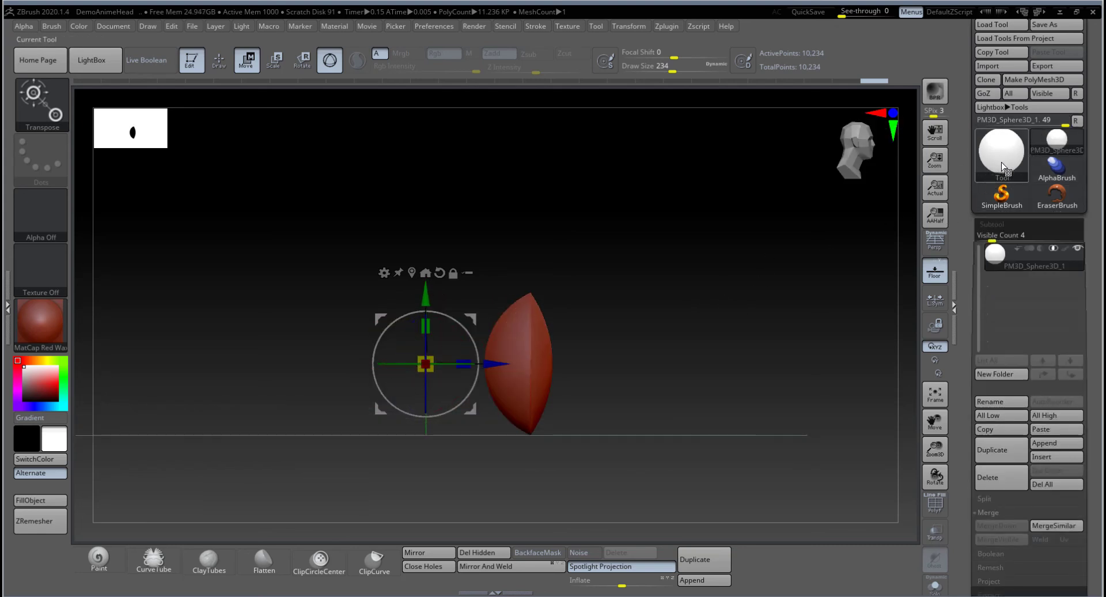
pyautogui.click(1000, 154)
pyautogui.click(492, 207)
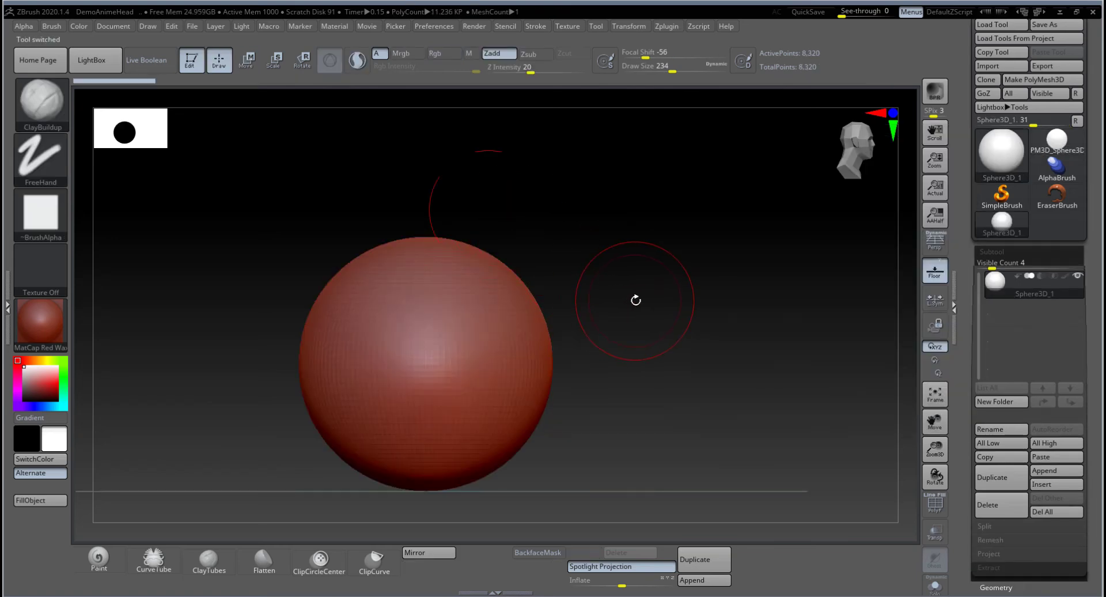
pyautogui.moveTo(647, 307)
pyautogui.keyDown('alt'); pyautogui.mouseDown()
pyautogui.moveTo(713, 278)
pyautogui.moveTo(704, 303)
pyautogui.moveTo(672, 309)
pyautogui.mouseUp(); pyautogui.keyUp('alt')
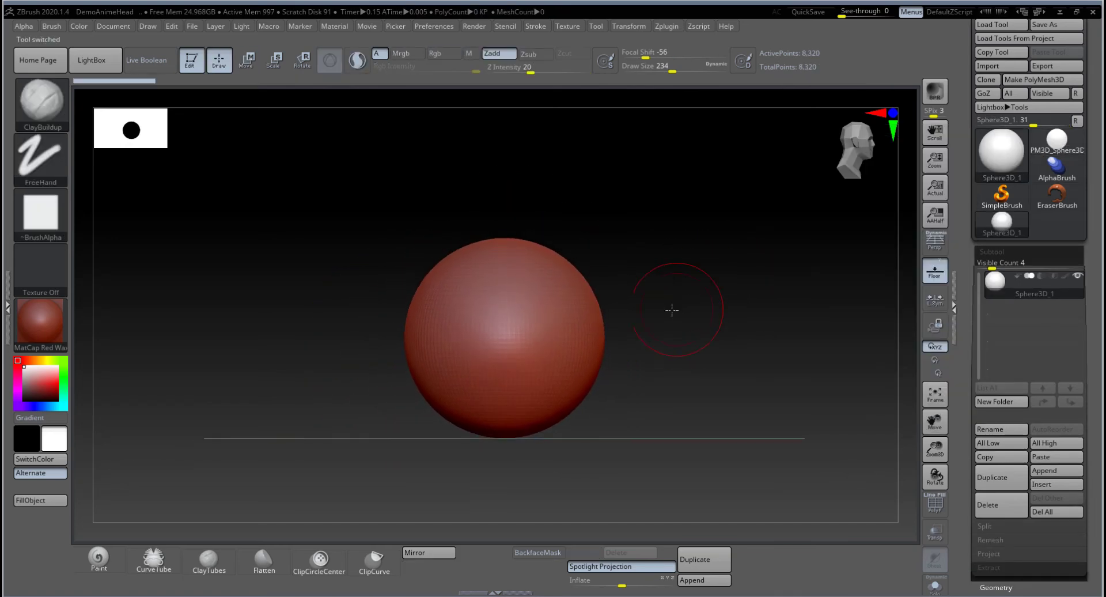
pyautogui.click(1045, 80)
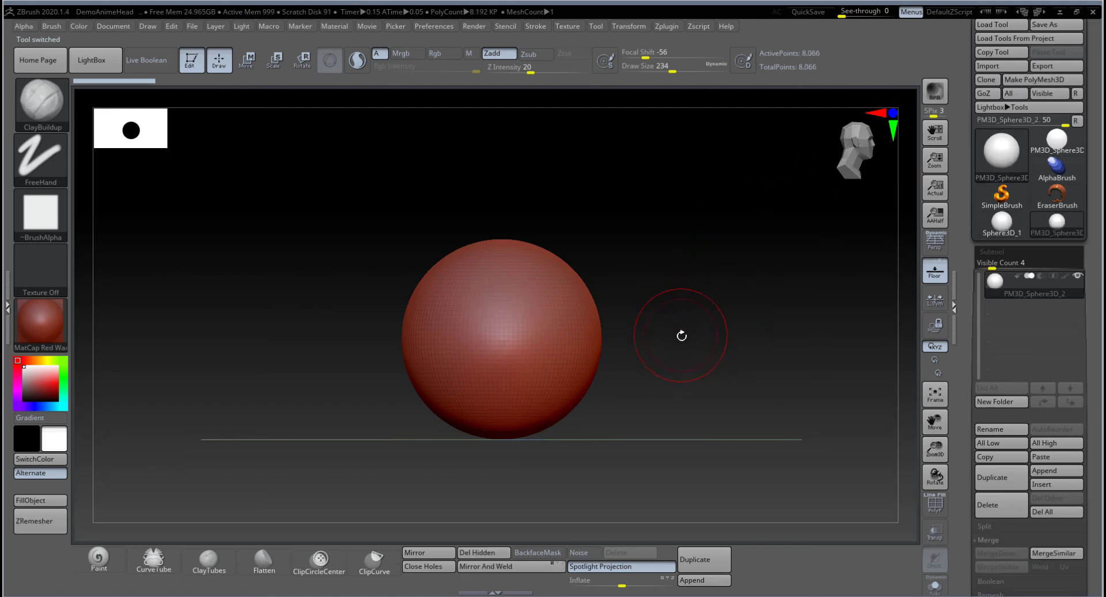
# Turn on projection, convert the sphere to a DynaMesh at resolution 128, and inspect its polygon wireframe.
pyautogui.scroll(-5, 1103, 228)
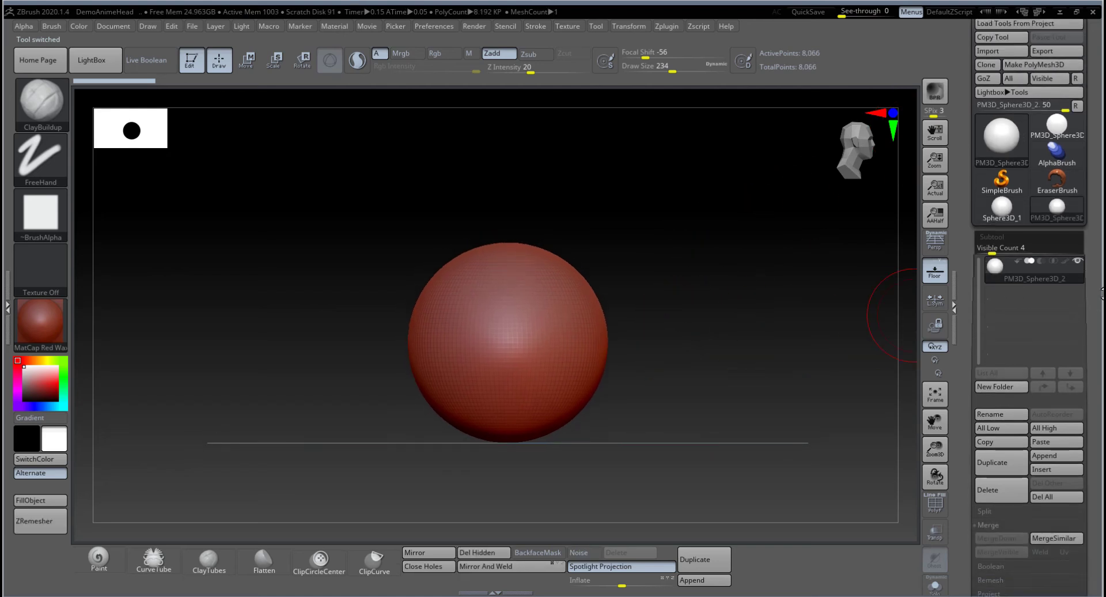
pyautogui.moveTo(1103, 227); pyautogui.dragTo(1103, 209)
pyautogui.click(996, 350)
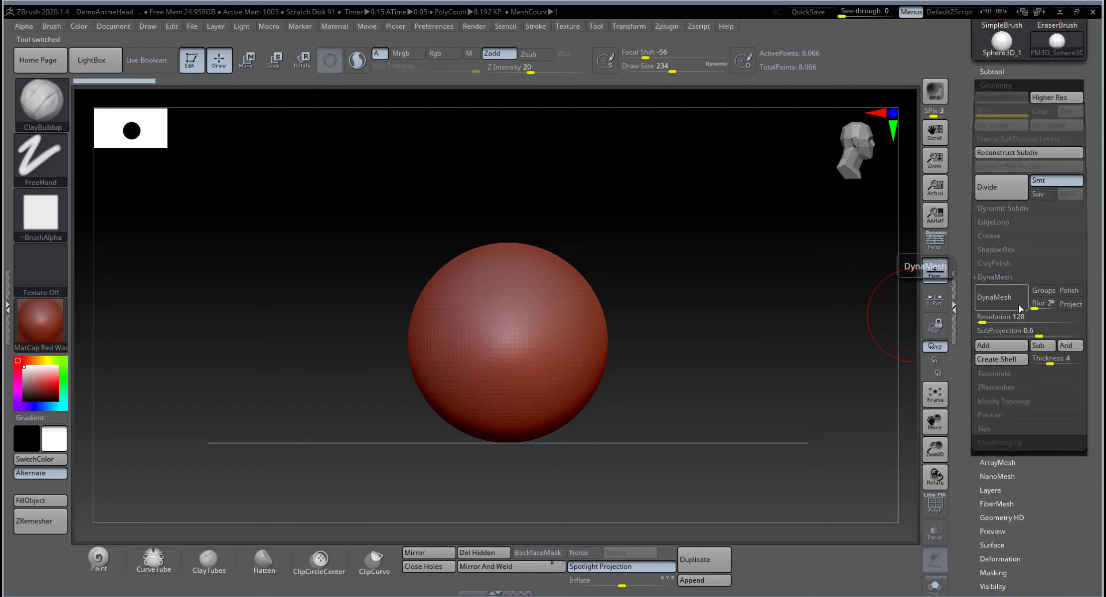
pyautogui.click(1072, 305)
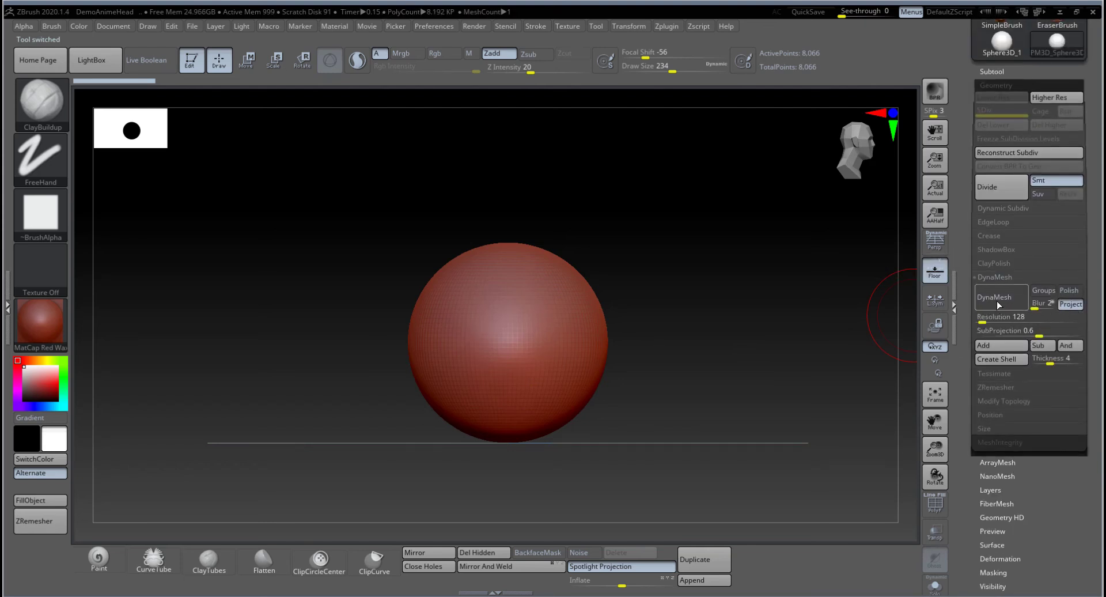
pyautogui.click(997, 301)
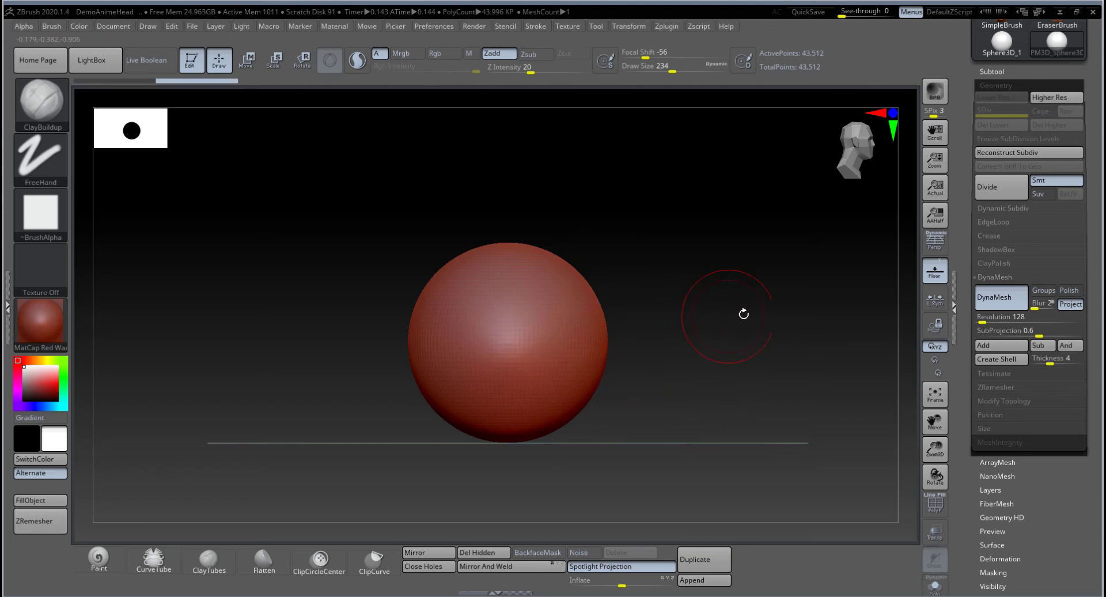
pyautogui.click(935, 506)
pyautogui.moveTo(651, 397); pyautogui.dragTo(702, 424)
pyautogui.moveTo(686, 378); pyautogui.dragTo(741, 435)
pyautogui.click(934, 509)
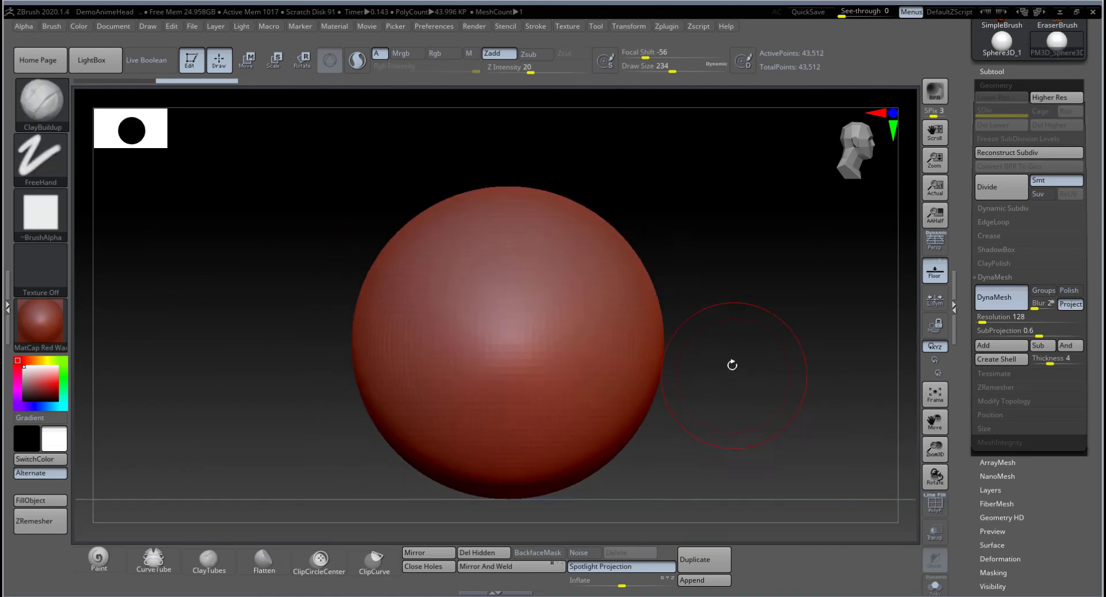
pyautogui.moveTo(716, 234)
pyautogui.mouseDown()
pyautogui.moveTo(756, 304)
pyautogui.moveTo(697, 288)
pyautogui.mouseUp()
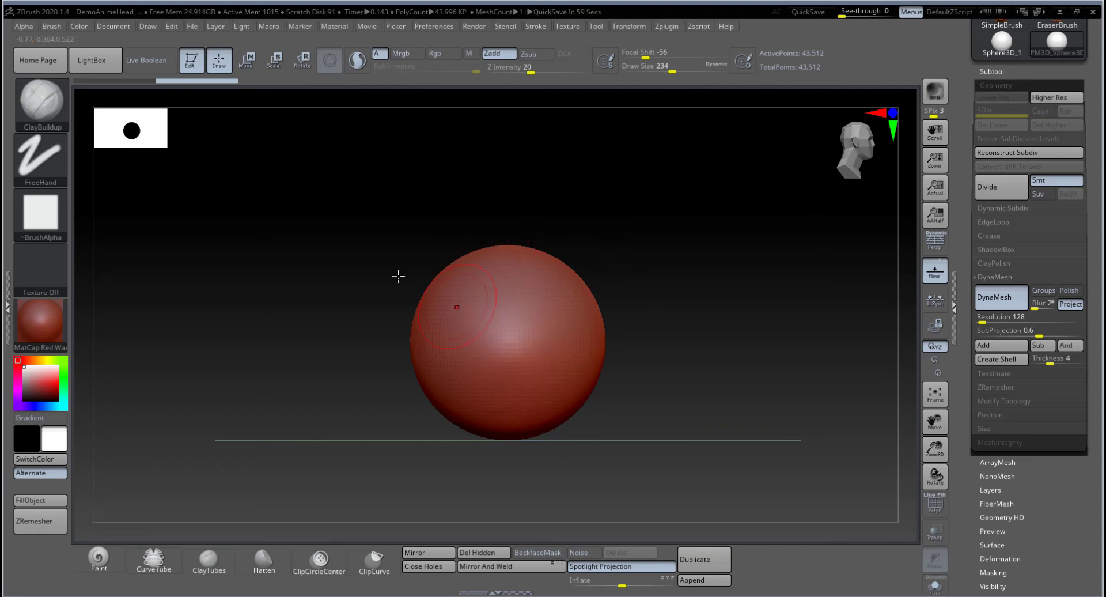
# Choose the IMM Primitives brush and bring its full row of primitives, including Insert Cube, into view.
pyautogui.click(43, 114)
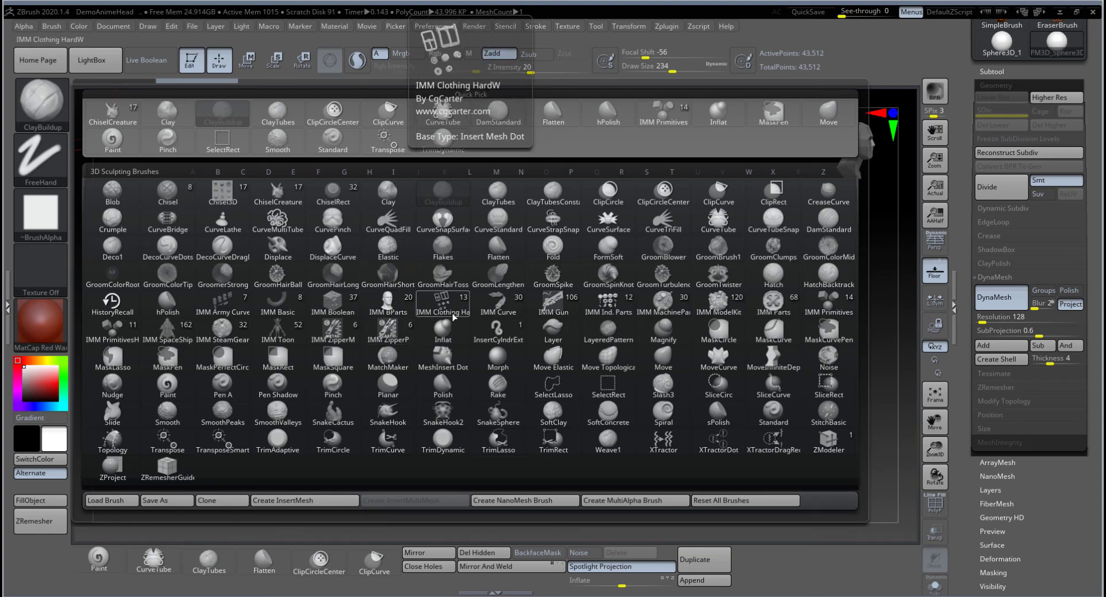
pyautogui.press('i')
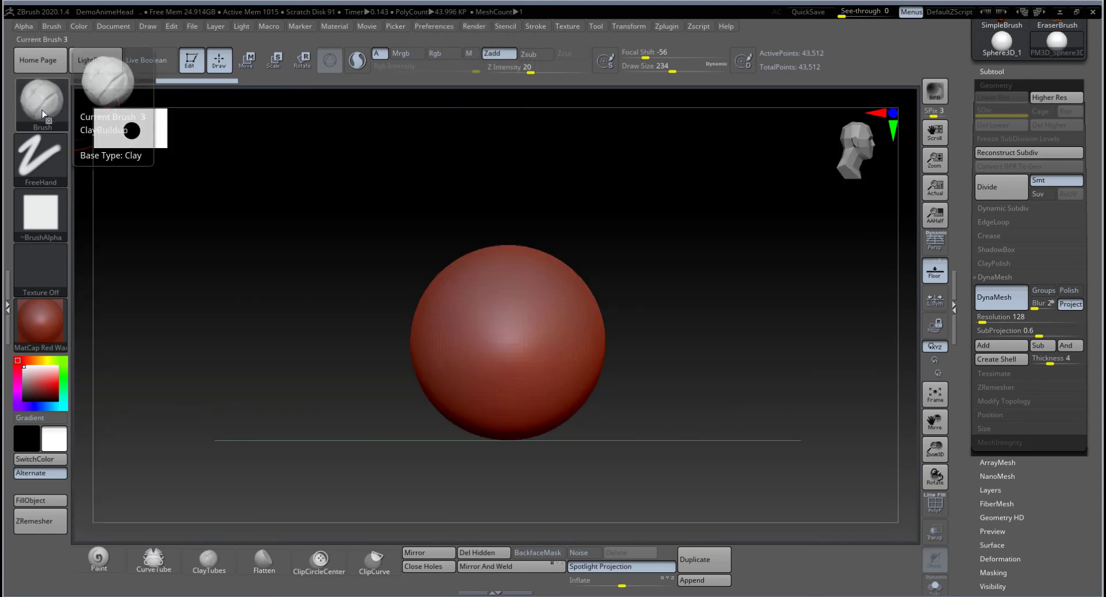
pyautogui.click(45, 109)
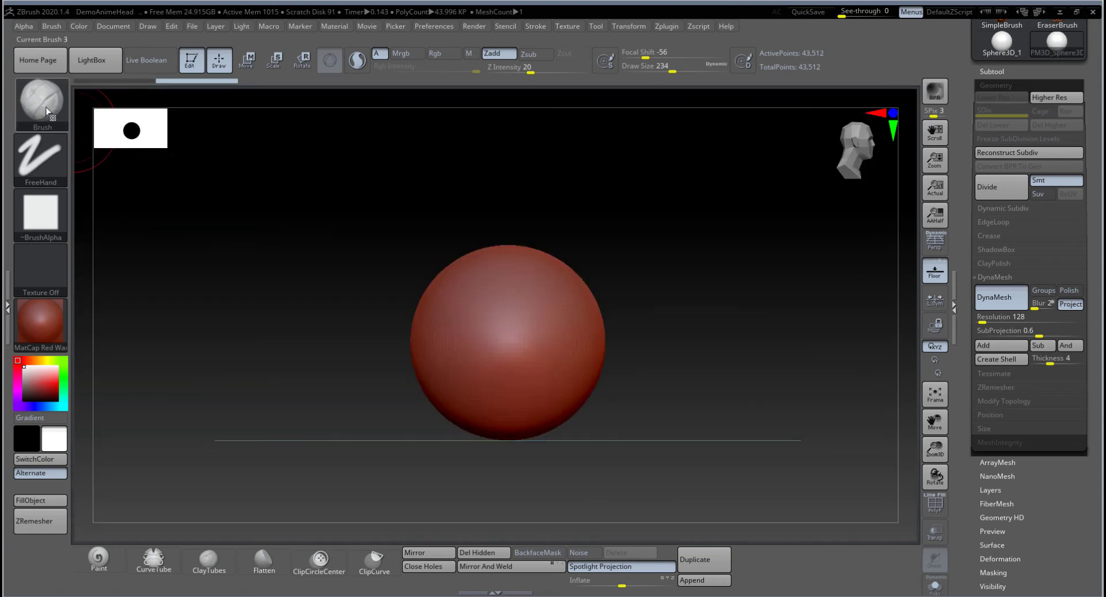
pyautogui.click(46, 111)
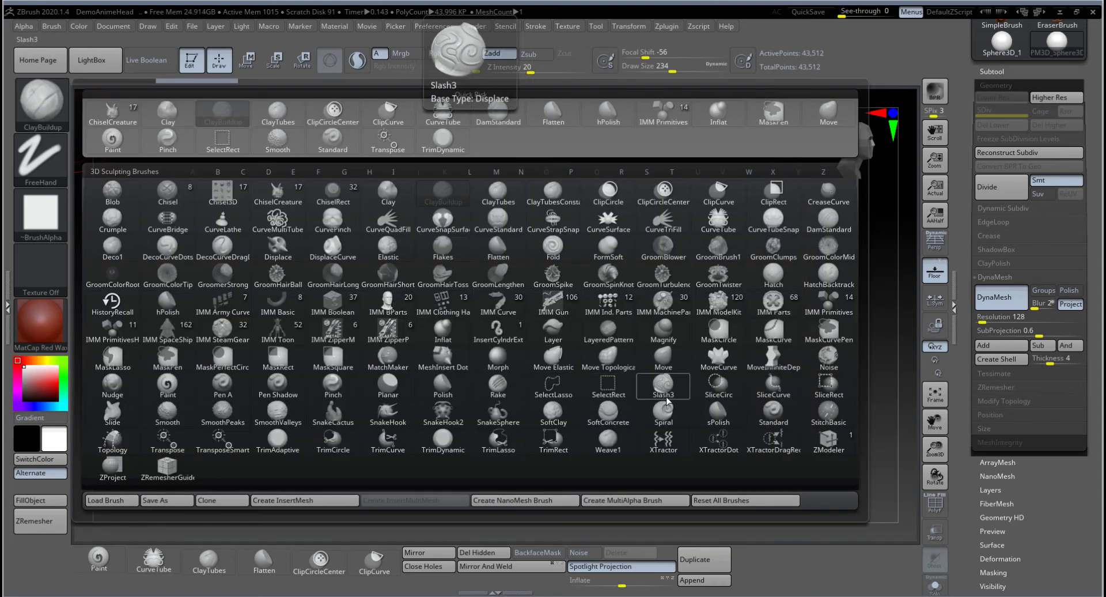
pyautogui.press('i')
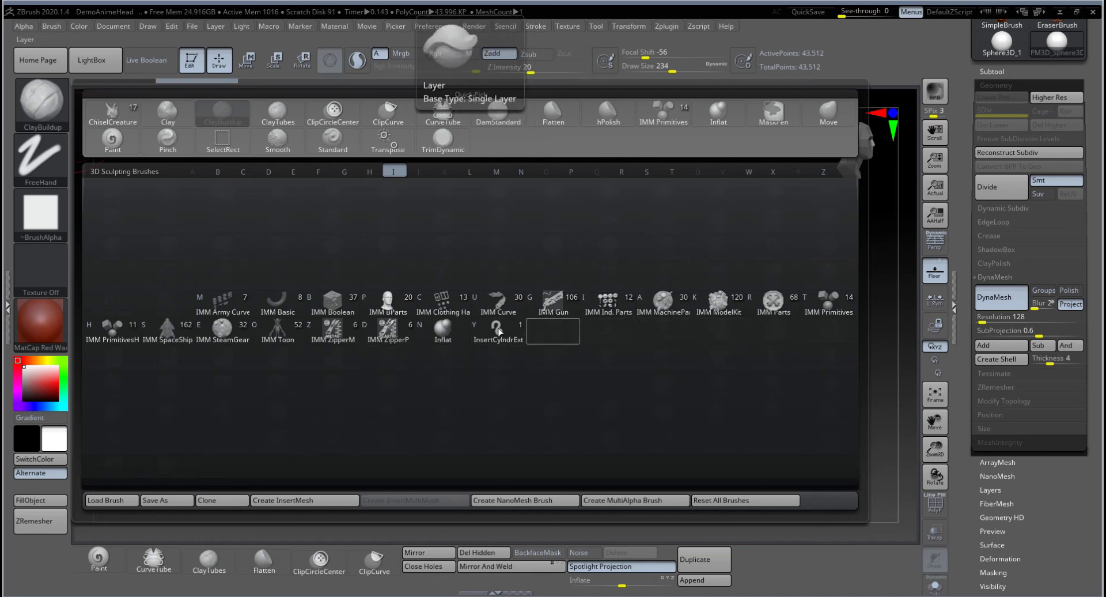
pyautogui.click(827, 313)
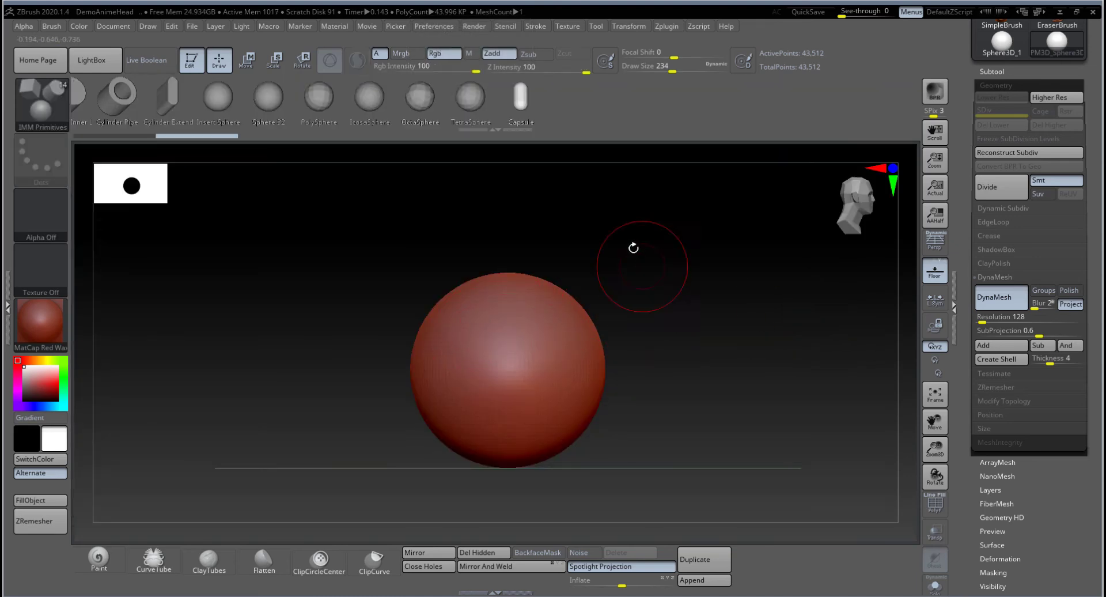
pyautogui.moveTo(600, 111); pyautogui.dragTo(885, 119)
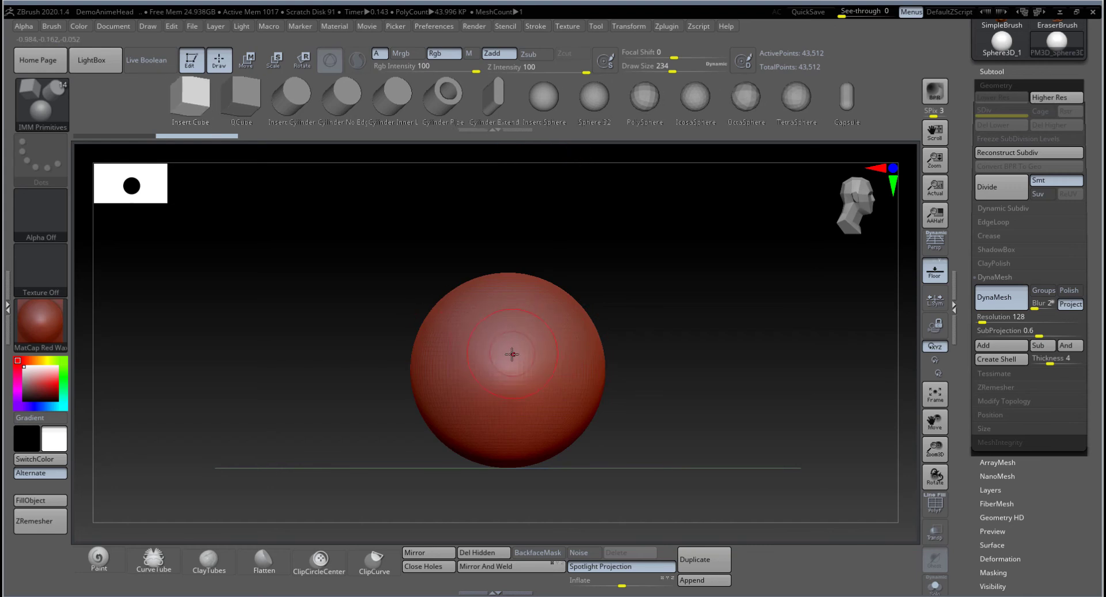
pyautogui.moveTo(514, 358); pyautogui.dragTo(510, 411)
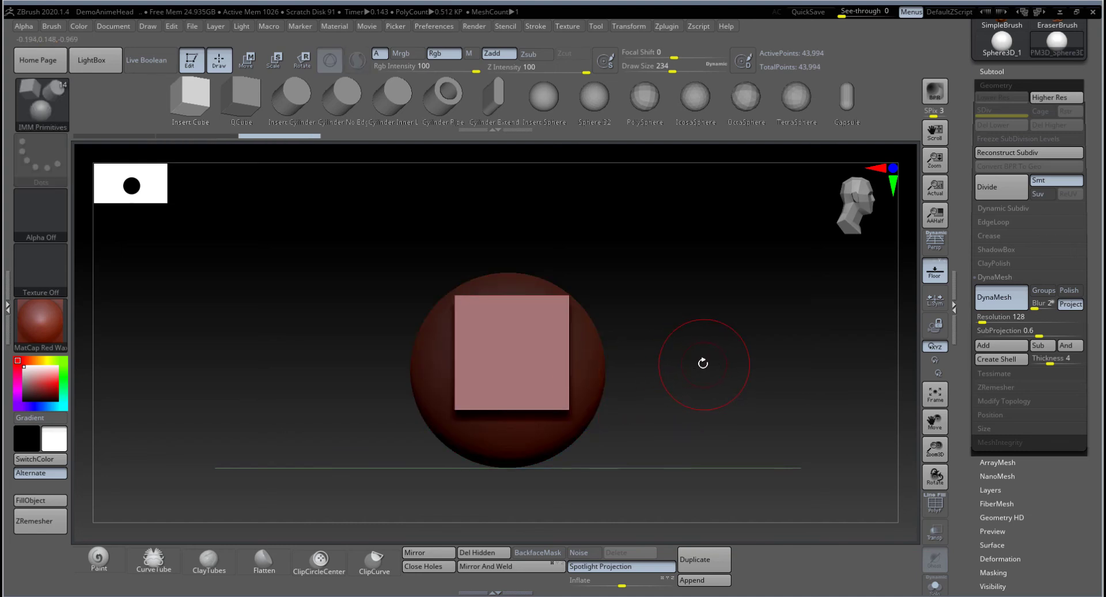
pyautogui.moveTo(690, 359); pyautogui.dragTo(622, 367)
pyautogui.hotkey('ctrl', 'z')
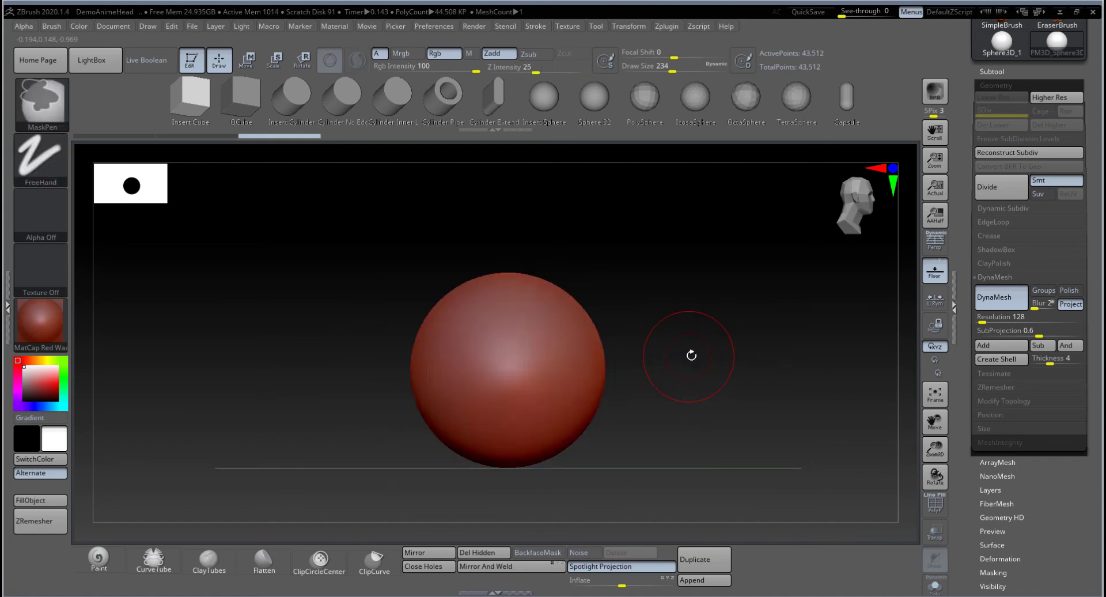
# Insert a cube primitive centred on the front of the sphere, about half the sphere's diameter wide.
pyautogui.moveTo(704, 359); pyautogui.dragTo(650, 353)
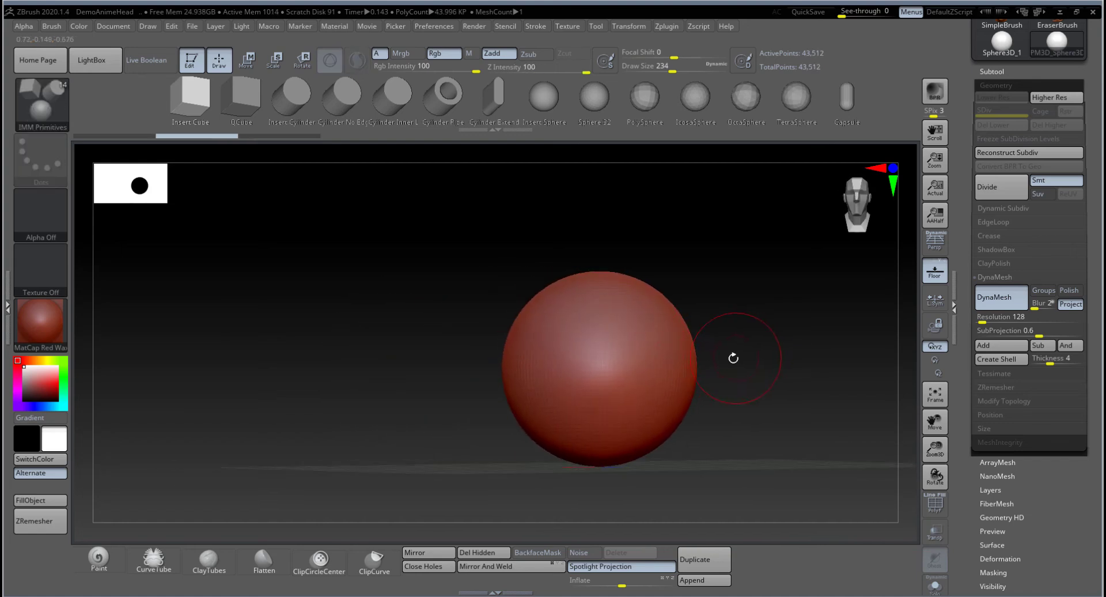
pyautogui.moveTo(733, 358); pyautogui.dragTo(575, 284)
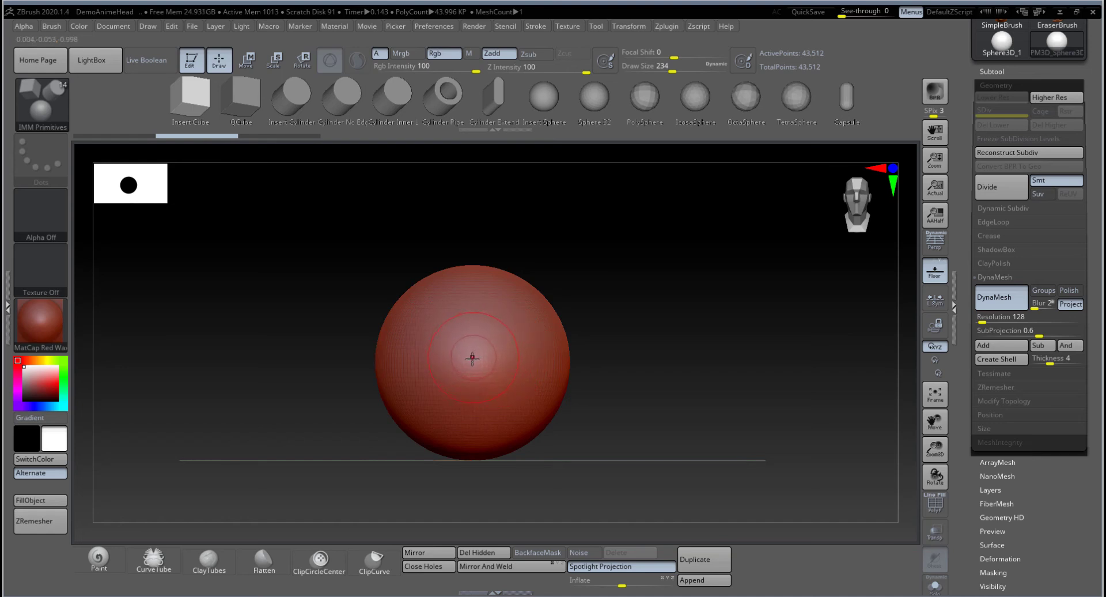
pyautogui.moveTo(472, 362); pyautogui.dragTo(568, 353)
pyautogui.moveTo(678, 341); pyautogui.dragTo(719, 333)
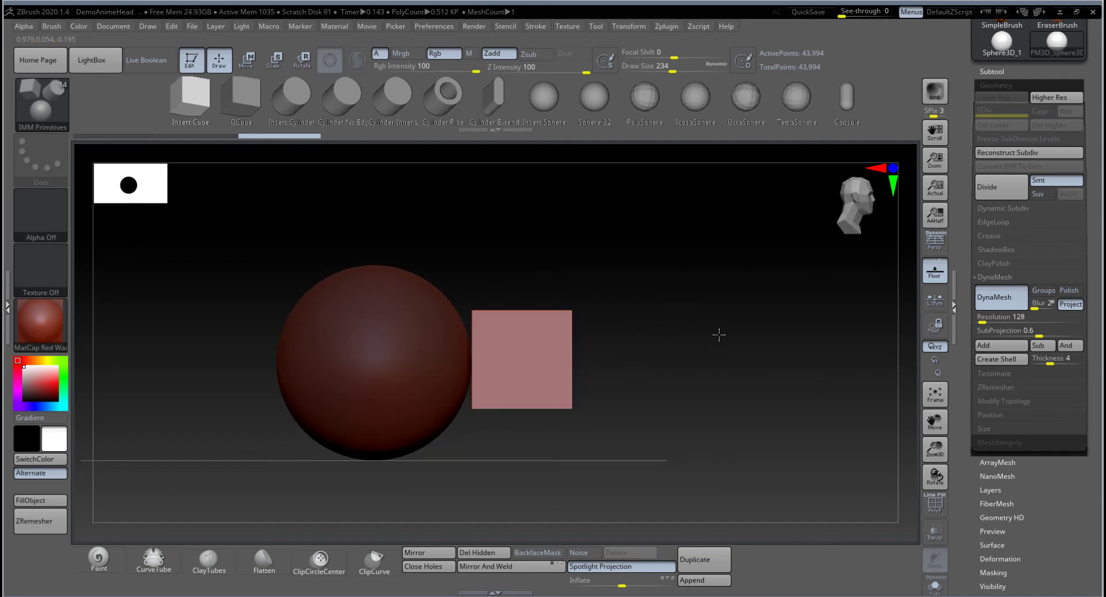
# Move the inserted cube along Z so it partly overlaps the front of the sphere.
pyautogui.press('w')
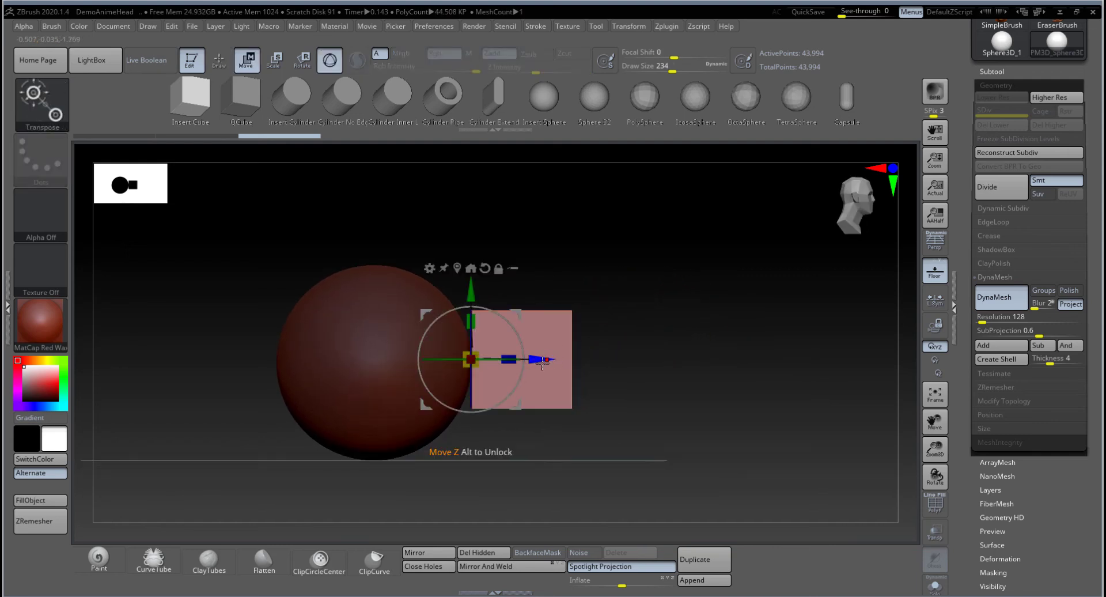
pyautogui.moveTo(543, 362); pyautogui.dragTo(500, 360)
pyautogui.moveTo(579, 360); pyautogui.dragTo(491, 360)
pyautogui.keyDown('alt'); pyautogui.moveTo(582, 388); pyautogui.dragTo(726, 351); pyautogui.keyUp('alt')
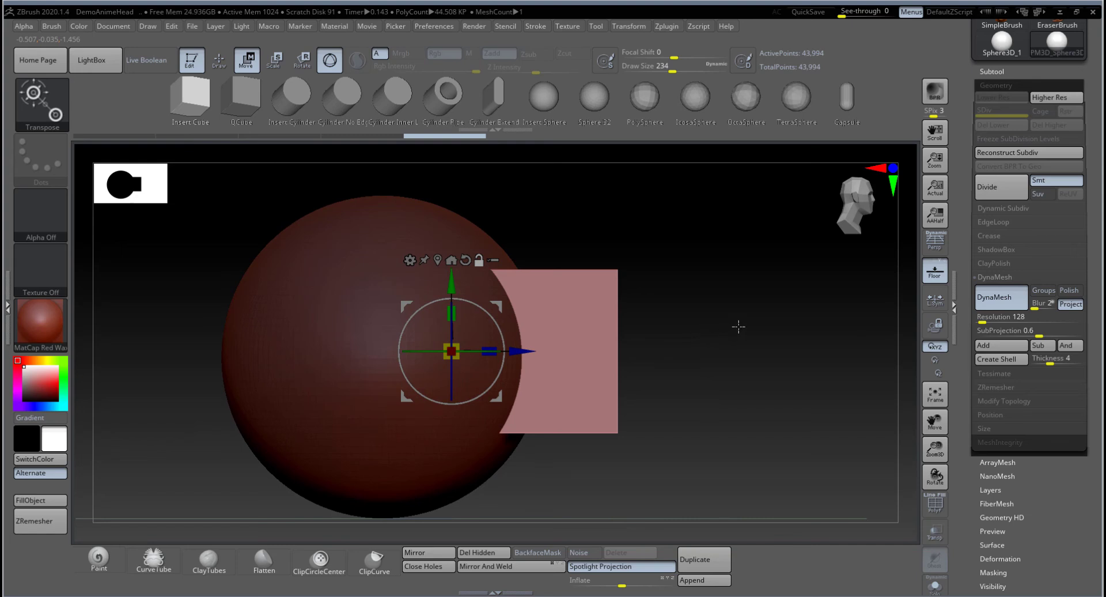
# Clear the mask, remesh the DynaMesh to fuse the cube with the sphere, and return to draw mode.
pyautogui.keyDown('ctrl'); pyautogui.moveTo(716, 315); pyautogui.dragTo(785, 368); pyautogui.keyUp('ctrl')
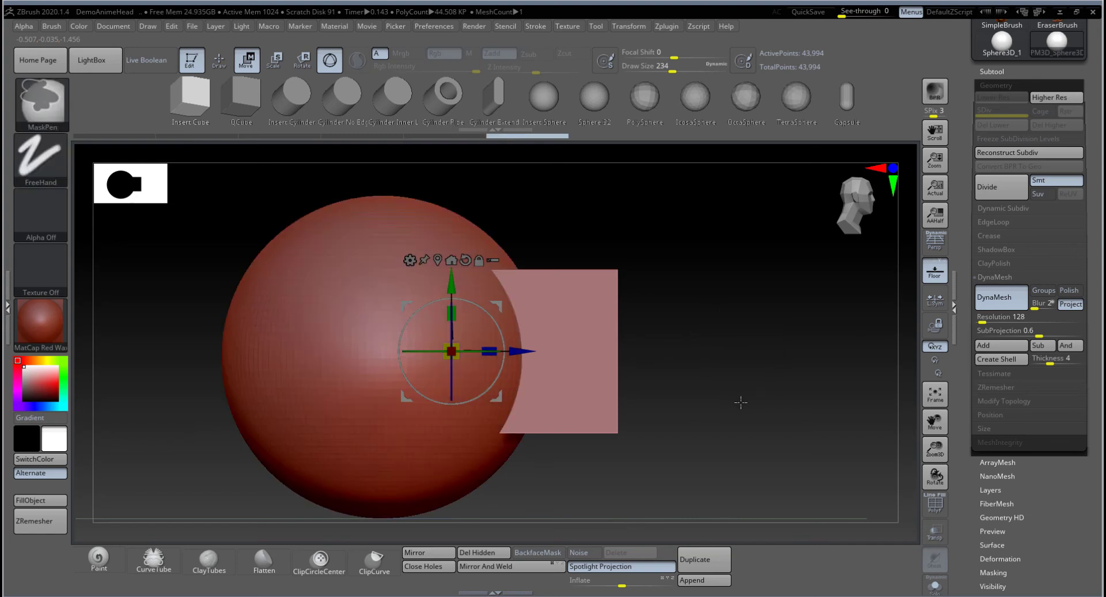
pyautogui.moveTo(706, 364)
pyautogui.mouseDown()
pyautogui.moveTo(694, 415)
pyautogui.moveTo(712, 375)
pyautogui.mouseUp()
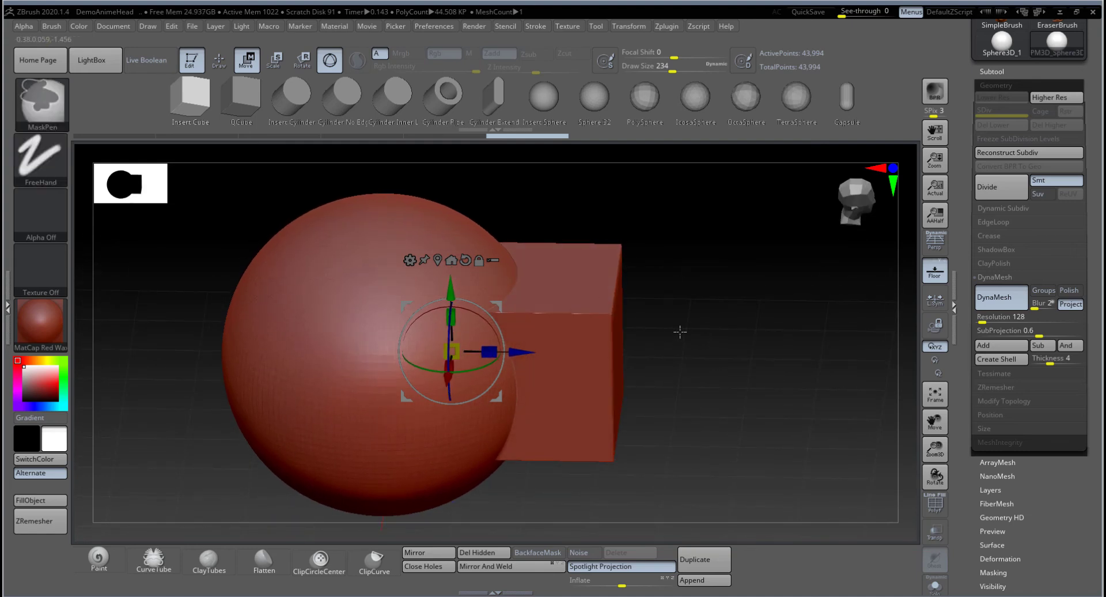
pyautogui.keyDown('ctrl'); pyautogui.moveTo(676, 334); pyautogui.dragTo(733, 385); pyautogui.keyUp('ctrl')
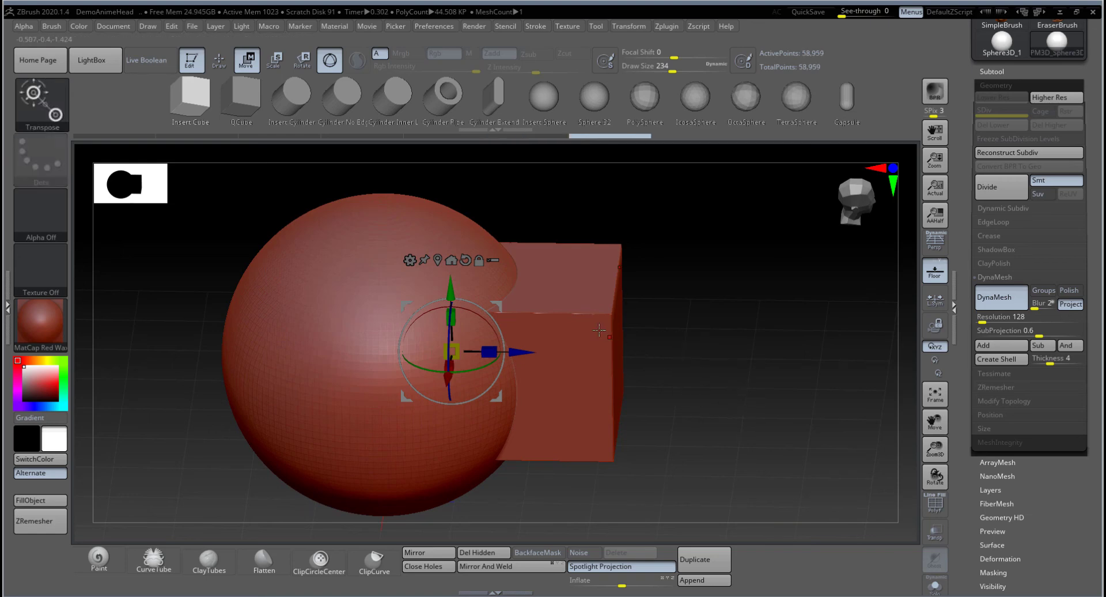
pyautogui.press('q')
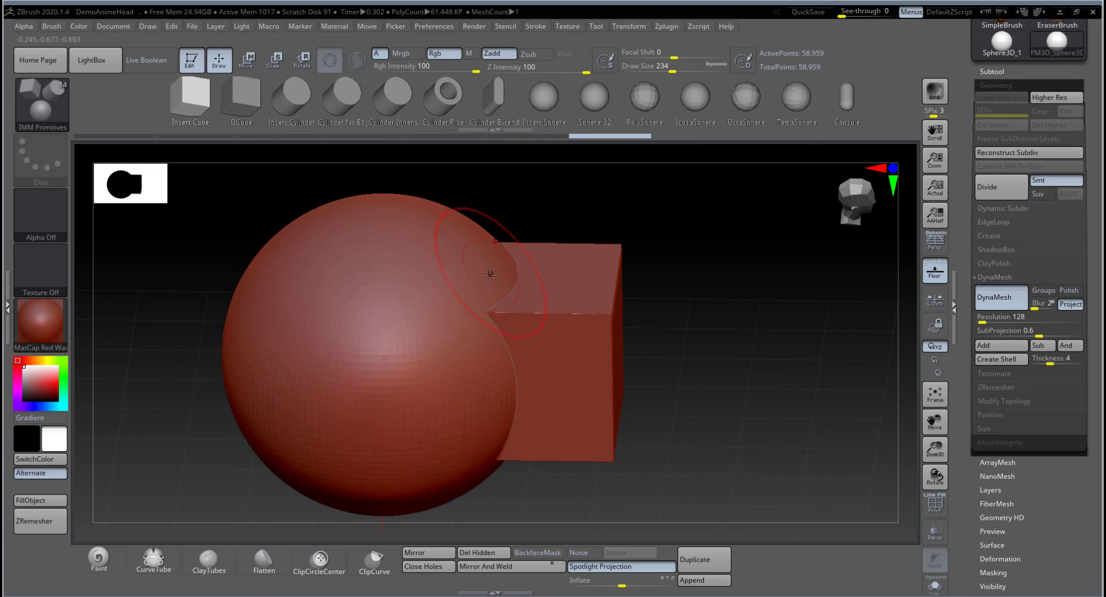
# Try a ClayBuildup stroke with draw size 87 over the seam between the sphere and the fused cube, and undo it.
pyautogui.press('b')
pyautogui.press('c')
pyautogui.press('b')
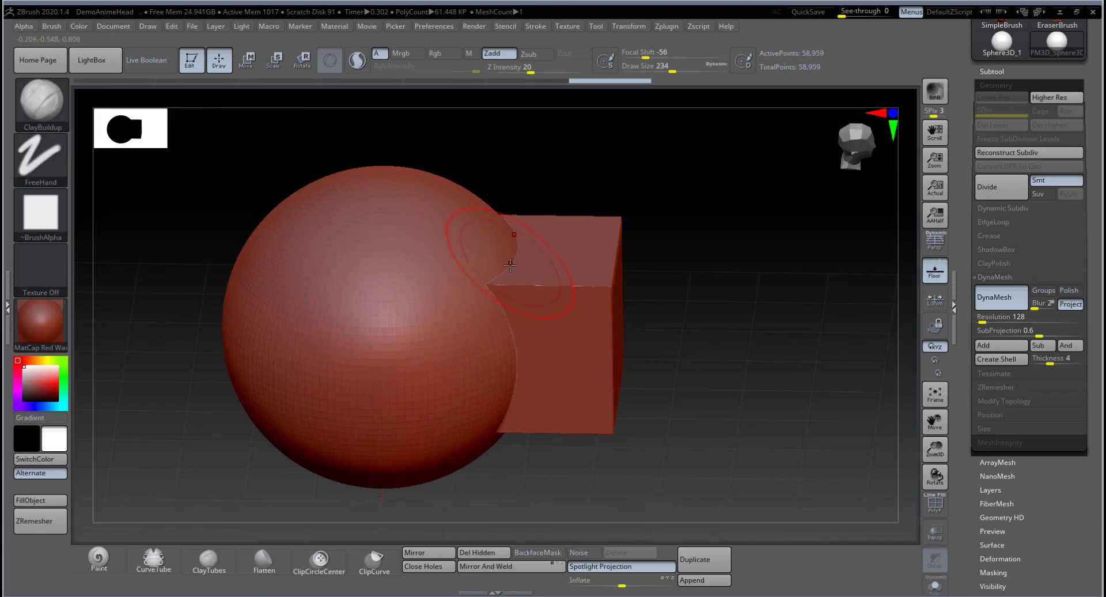
pyautogui.press('space')
pyautogui.press('shift')
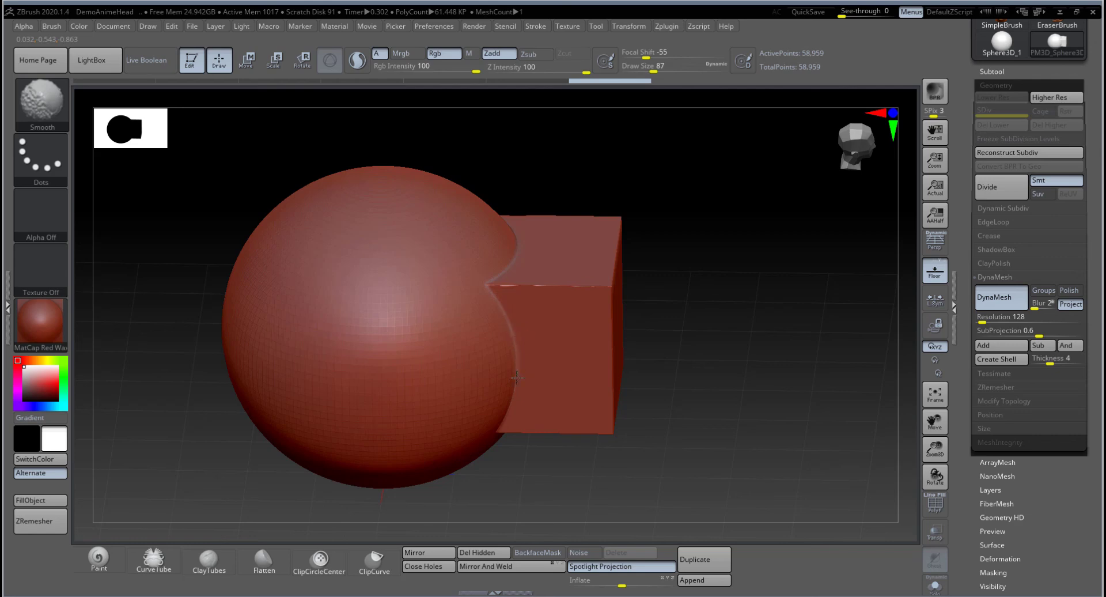
pyautogui.keyDown('ctrl'); pyautogui.moveTo(517, 377); pyautogui.dragTo(479, 385, button='right'); pyautogui.keyUp('ctrl')
pyautogui.moveTo(501, 397); pyautogui.dragTo(481, 363)
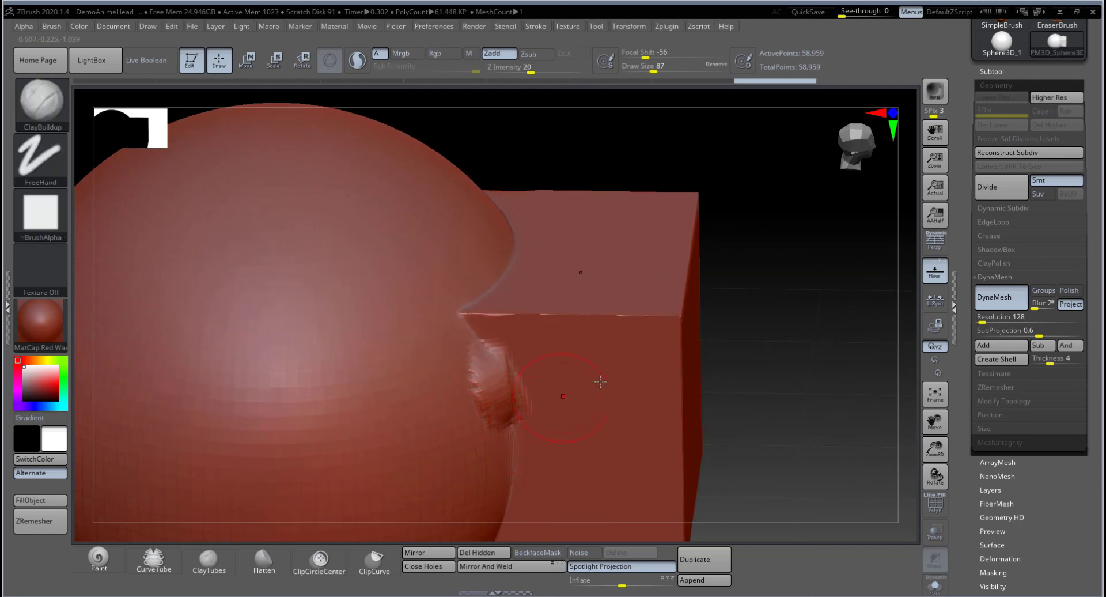
pyautogui.hotkey('ctrl', 'z')
# Undo the DynaMesh fusion, the cube's move and the cube's insertion, back to the plain sphere.
pyautogui.keyDown('shift'); pyautogui.moveTo(758, 353); pyautogui.dragTo(770, 318); pyautogui.keyUp('shift')
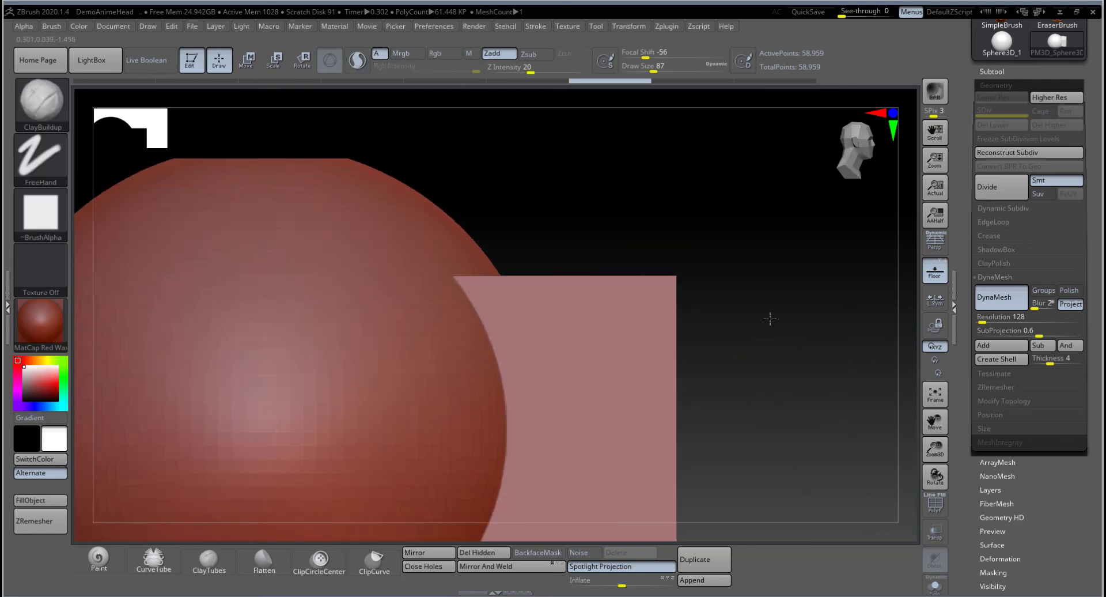
pyautogui.keyDown('ctrl'); pyautogui.moveTo(771, 319); pyautogui.dragTo(731, 343, button='right'); pyautogui.keyUp('ctrl')
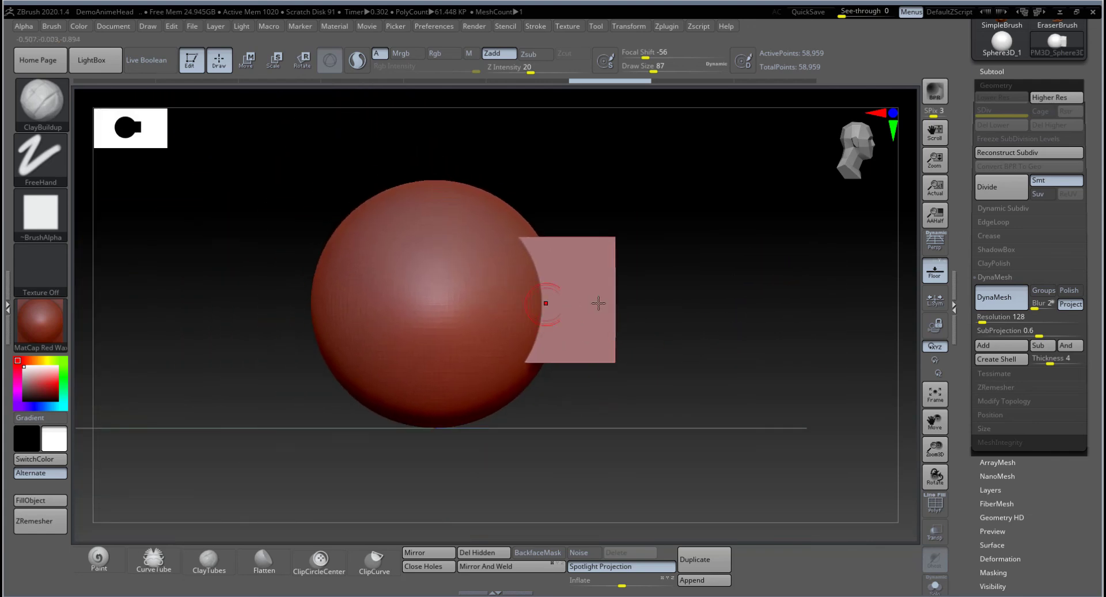
pyautogui.hotkey('ctrl', 'z')
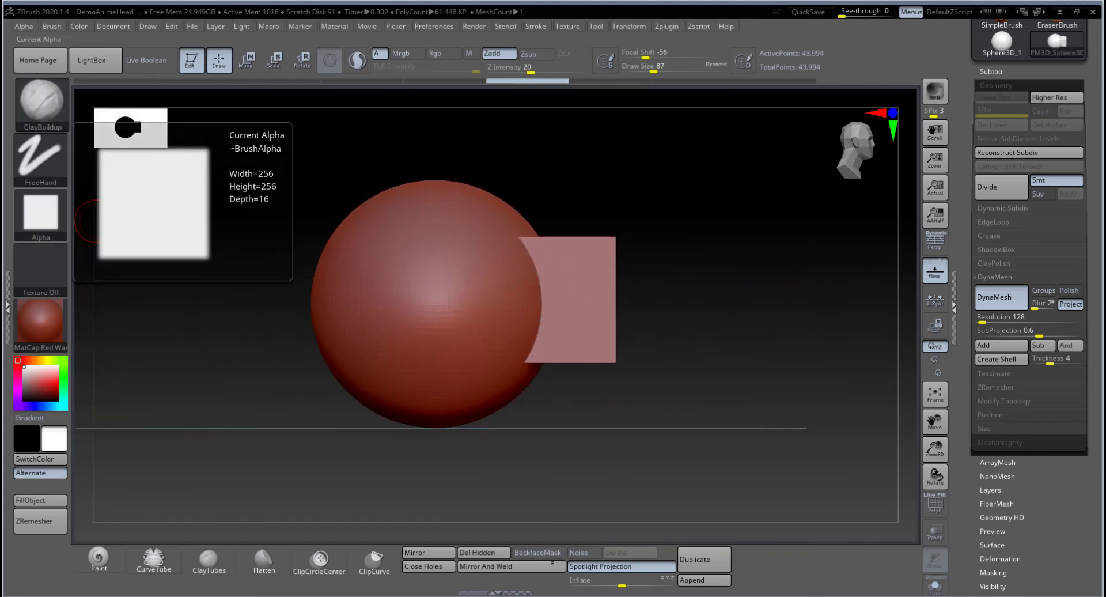
pyautogui.moveTo(726, 311); pyautogui.dragTo(745, 313, button='right')
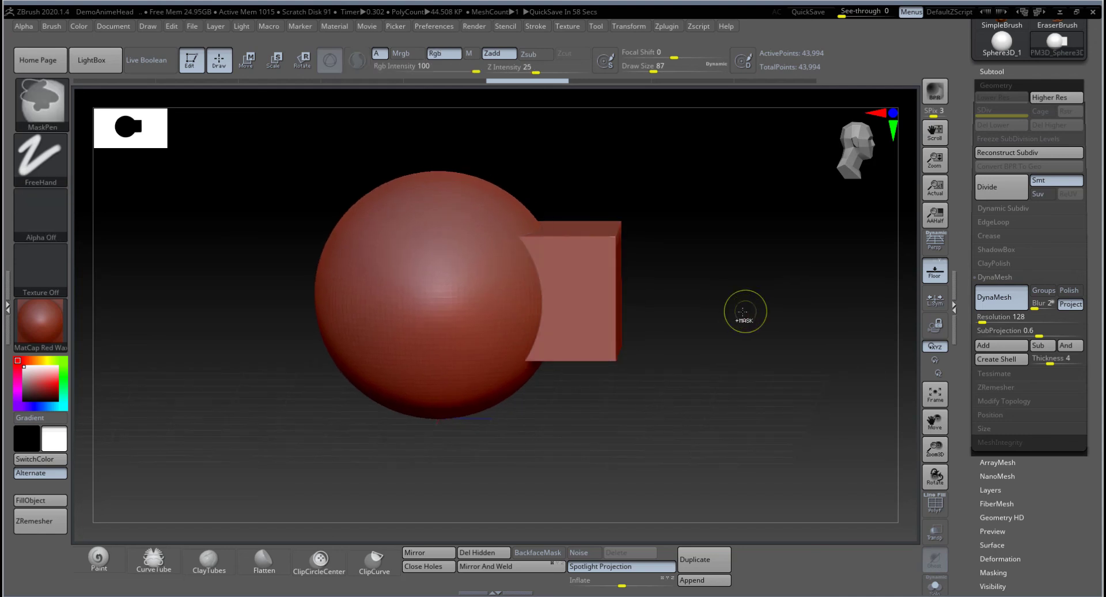
pyautogui.hotkey('ctrl', 'z')
pyautogui.hotkey('ctrl', 'z')
pyautogui.moveTo(738, 315); pyautogui.dragTo(612, 356)
pyautogui.hotkey('ctrl', 'z')
pyautogui.hotkey('ctrl', 'z')
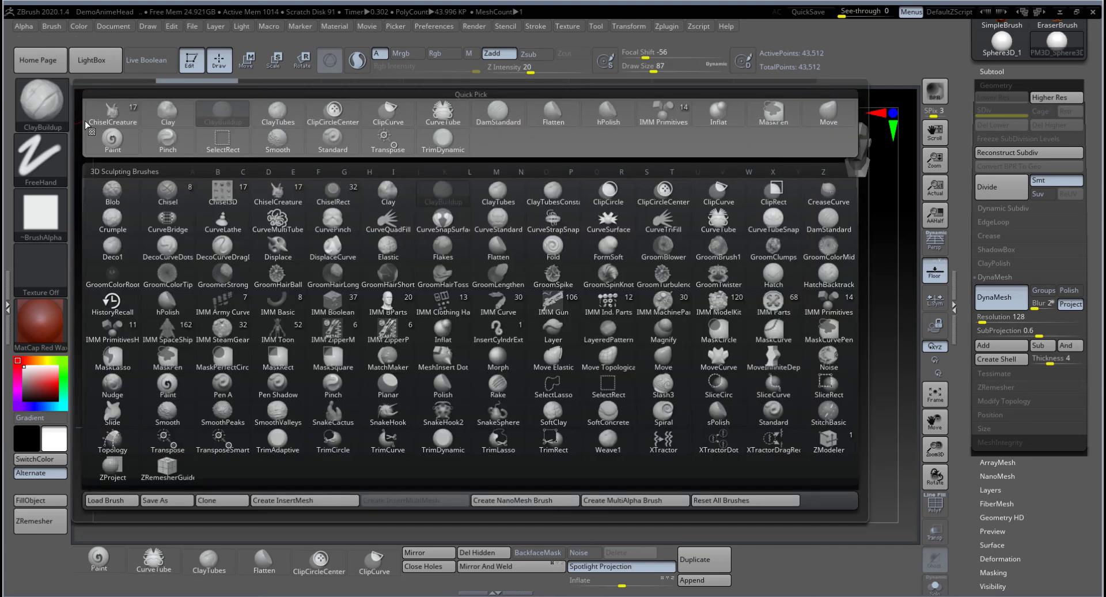
# Choose the IMM Primitives brush and insert a subtractive cube centred on the front of the sphere, about half its diameter wide.
pyautogui.click(58, 115)
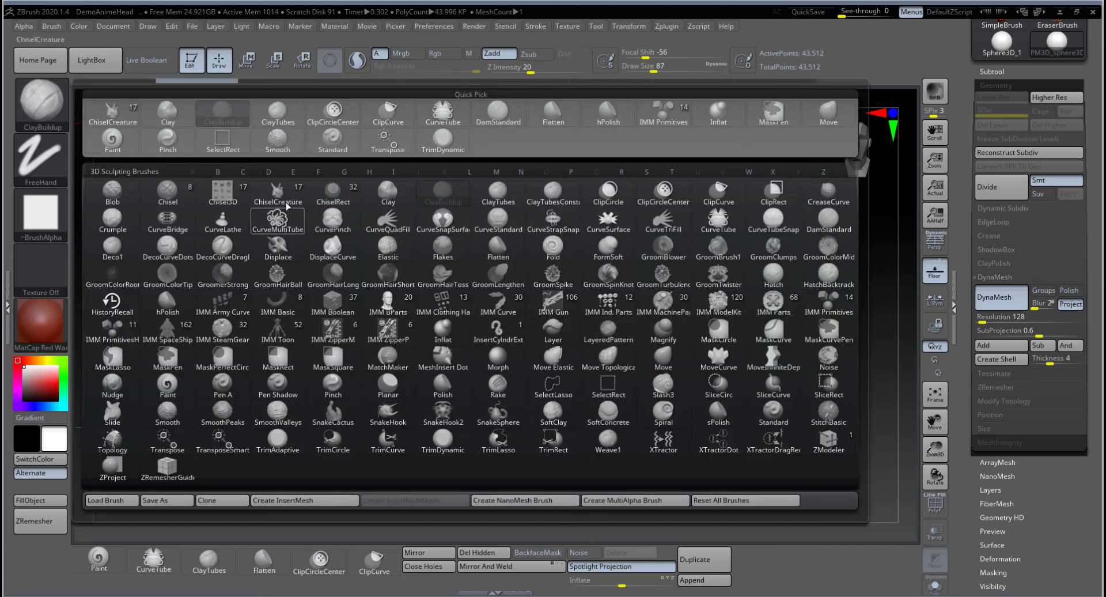
pyautogui.click(665, 117)
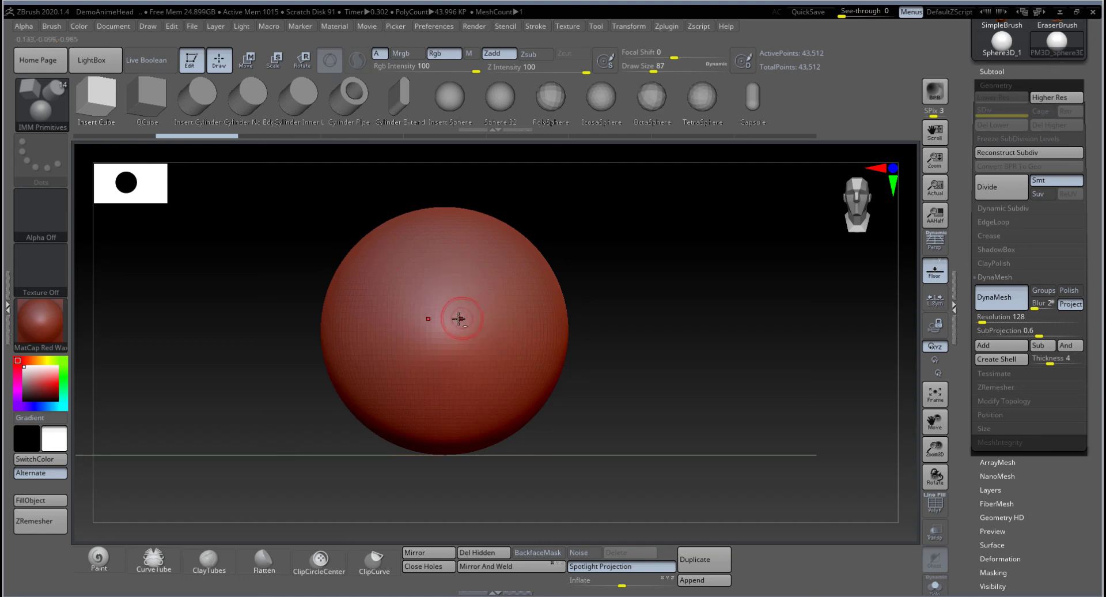
pyautogui.moveTo(443, 323)
pyautogui.mouseDown()
pyautogui.moveTo(447, 384)
pyautogui.moveTo(461, 388)
pyautogui.mouseUp()
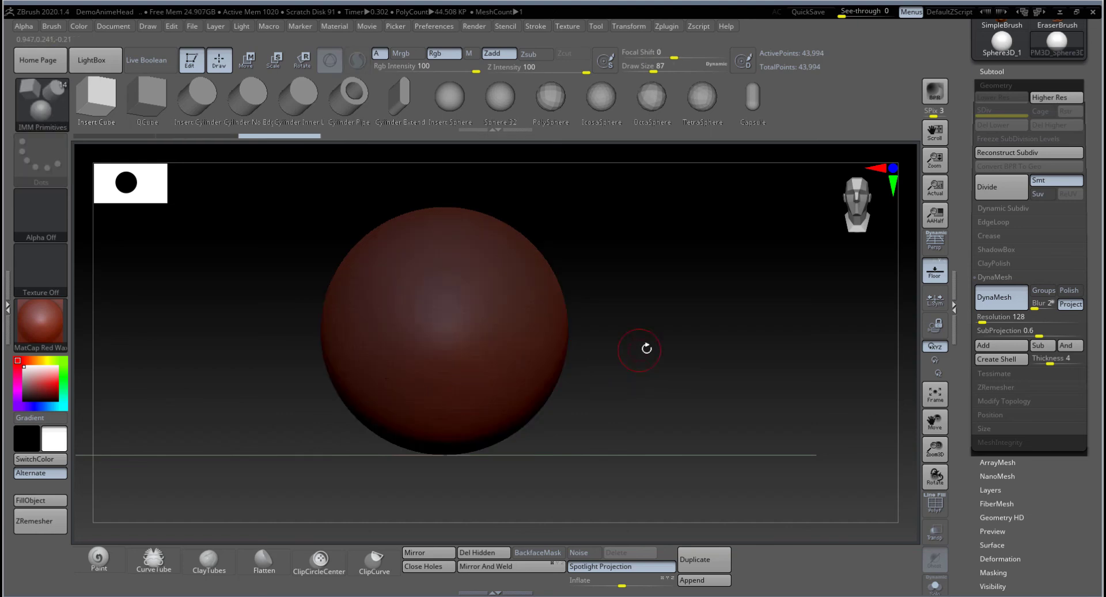
# Move the subtractive cube outward along Z so it partly overlaps the front of the sphere.
pyautogui.moveTo(651, 347); pyautogui.dragTo(551, 337)
pyautogui.press('w')
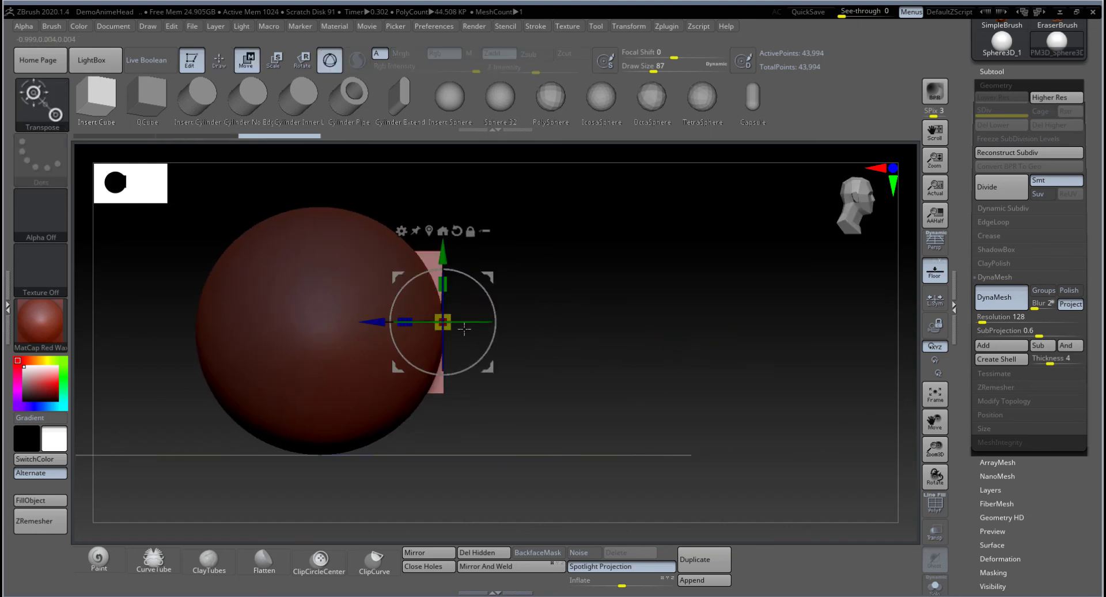
pyautogui.moveTo(374, 330); pyautogui.dragTo(470, 330)
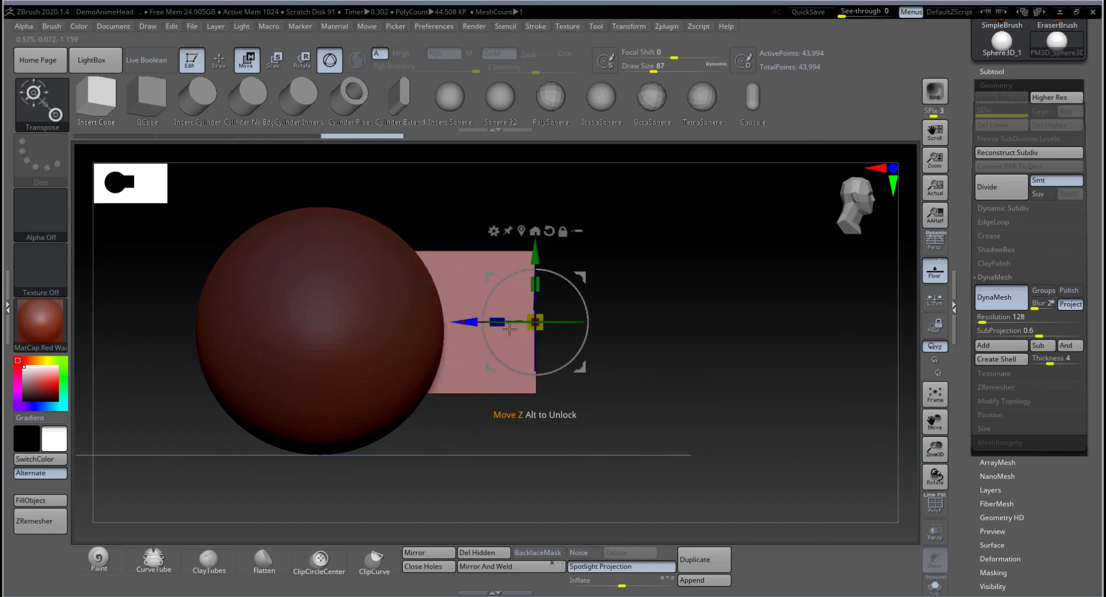
pyautogui.moveTo(695, 306)
pyautogui.mouseDown()
pyautogui.moveTo(689, 353)
pyautogui.moveTo(690, 295)
pyautogui.mouseUp()
pyautogui.moveTo(512, 329)
pyautogui.mouseDown()
pyautogui.moveTo(498, 330)
pyautogui.moveTo(520, 326)
pyautogui.moveTo(483, 323)
pyautogui.moveTo(550, 321)
pyautogui.moveTo(513, 322)
pyautogui.mouseUp()
pyautogui.moveTo(645, 311); pyautogui.dragTo(696, 318)
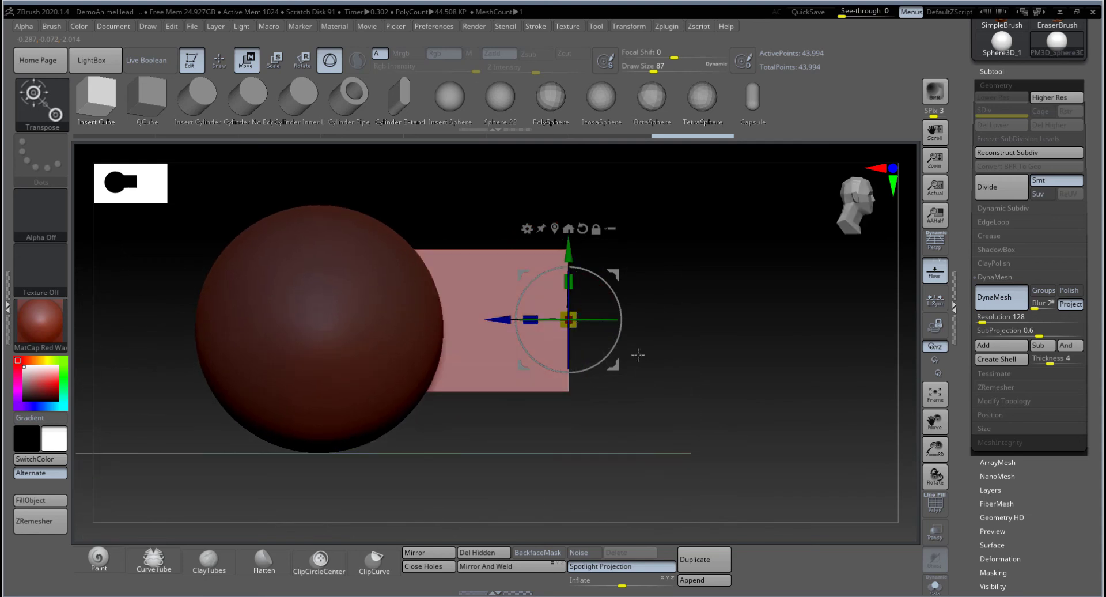
# Clear the mask, remesh the DynaMesh to subtract the cube from the sphere, and undo the remesh.
pyautogui.moveTo(638, 355); pyautogui.dragTo(741, 366)
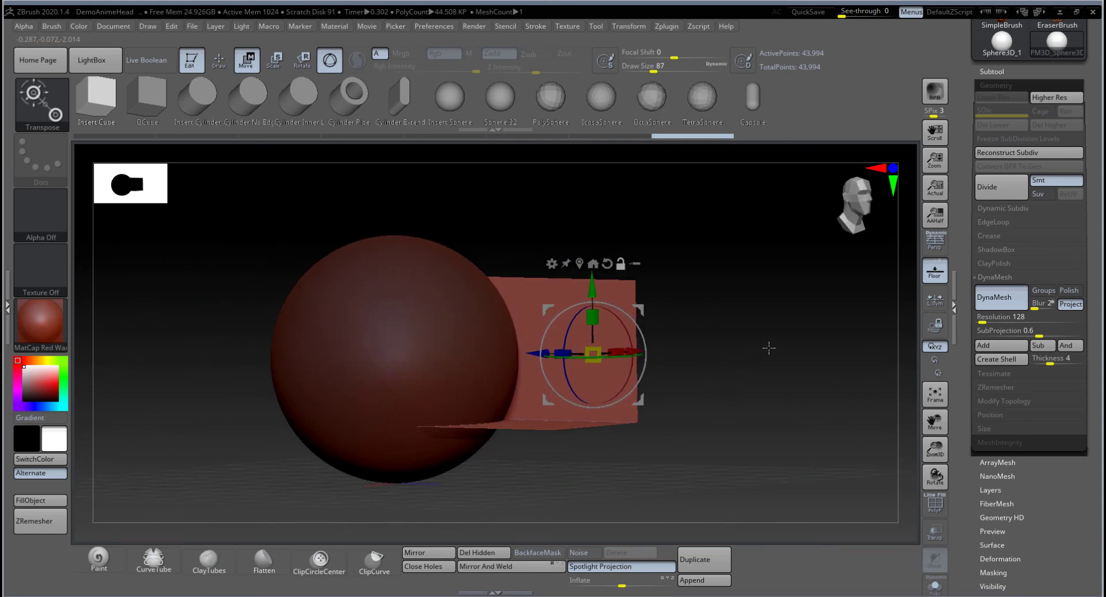
pyautogui.press('ctrl')
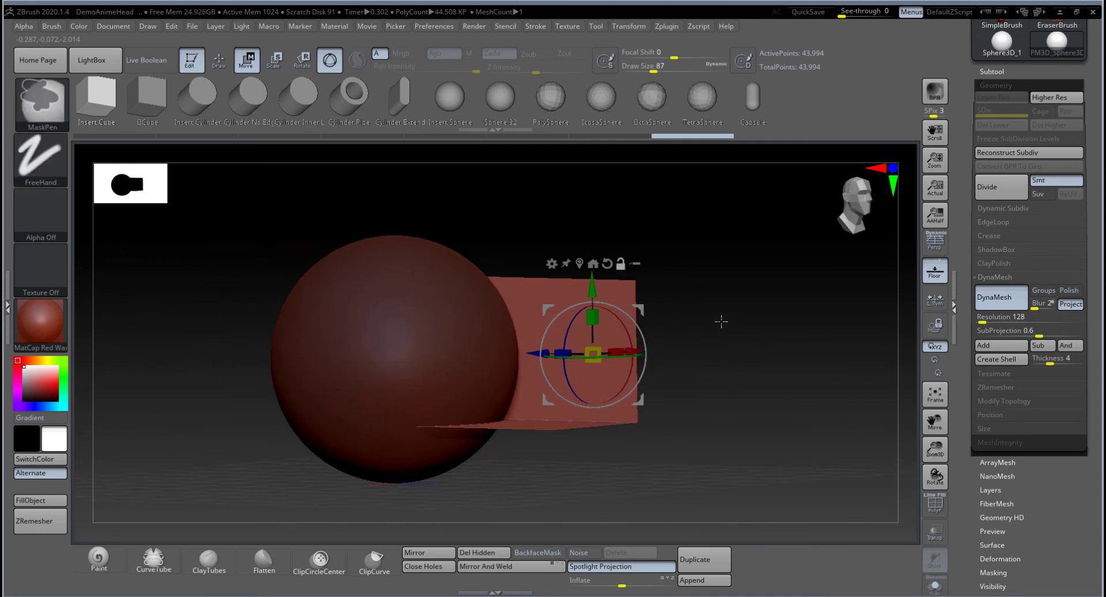
pyautogui.keyDown('ctrl'); pyautogui.moveTo(715, 317); pyautogui.dragTo(773, 376); pyautogui.keyUp('ctrl')
pyautogui.keyDown('ctrl'); pyautogui.moveTo(711, 310); pyautogui.dragTo(776, 423); pyautogui.keyUp('ctrl')
pyautogui.hotkey('ctrl', 'z')
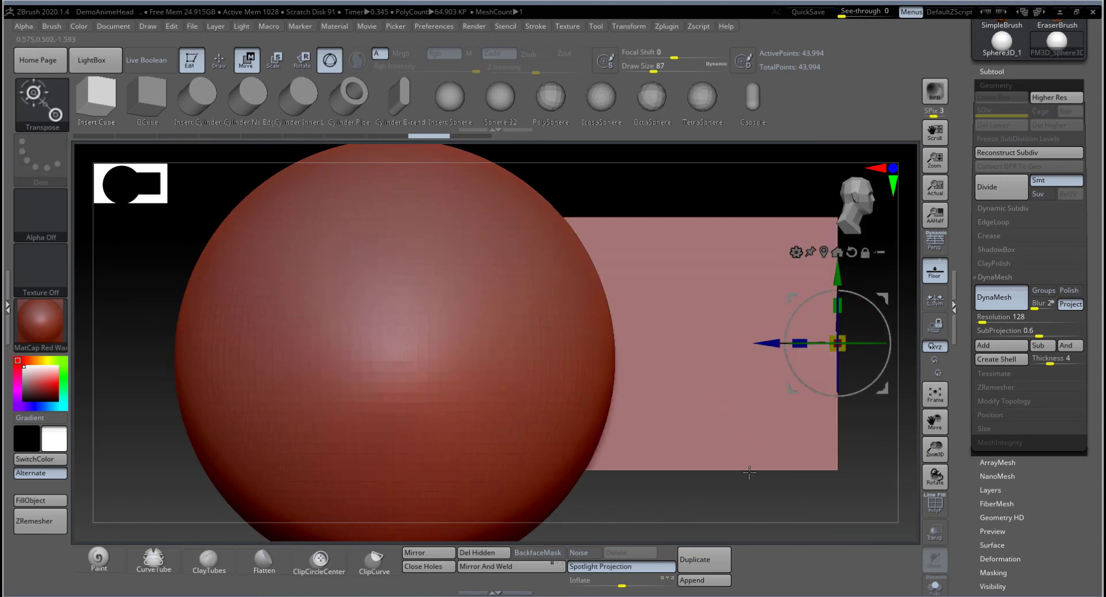
# Intersect the sphere and the inserted cube with the DynaMesh And operation and examine the piece from another angle.
pyautogui.keyDown('alt'); pyautogui.moveTo(865, 449); pyautogui.dragTo(688, 455); pyautogui.keyUp('alt')
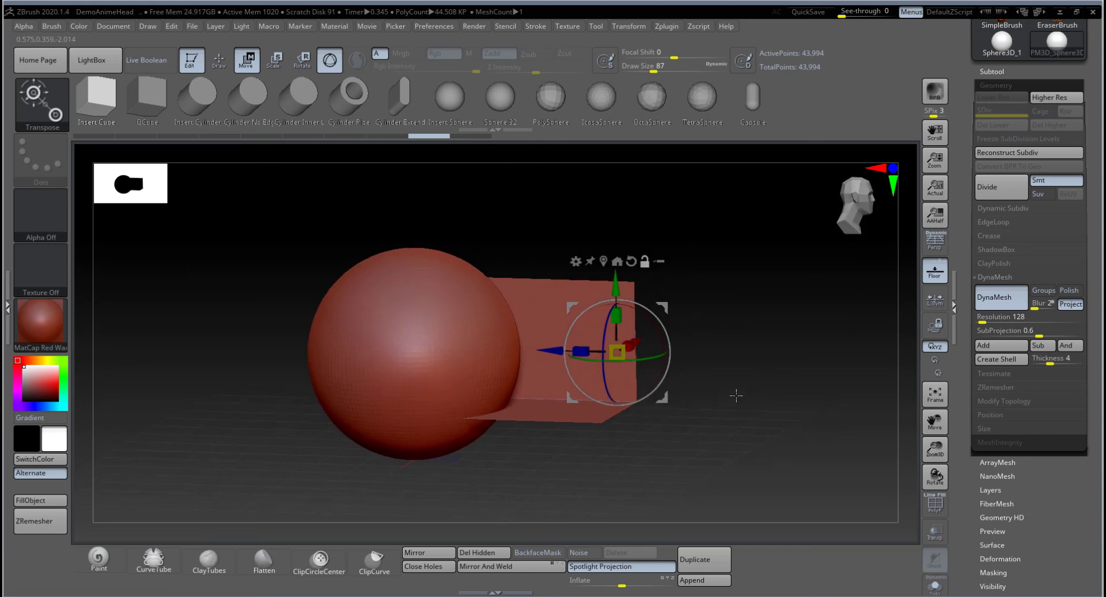
pyautogui.click(1063, 345)
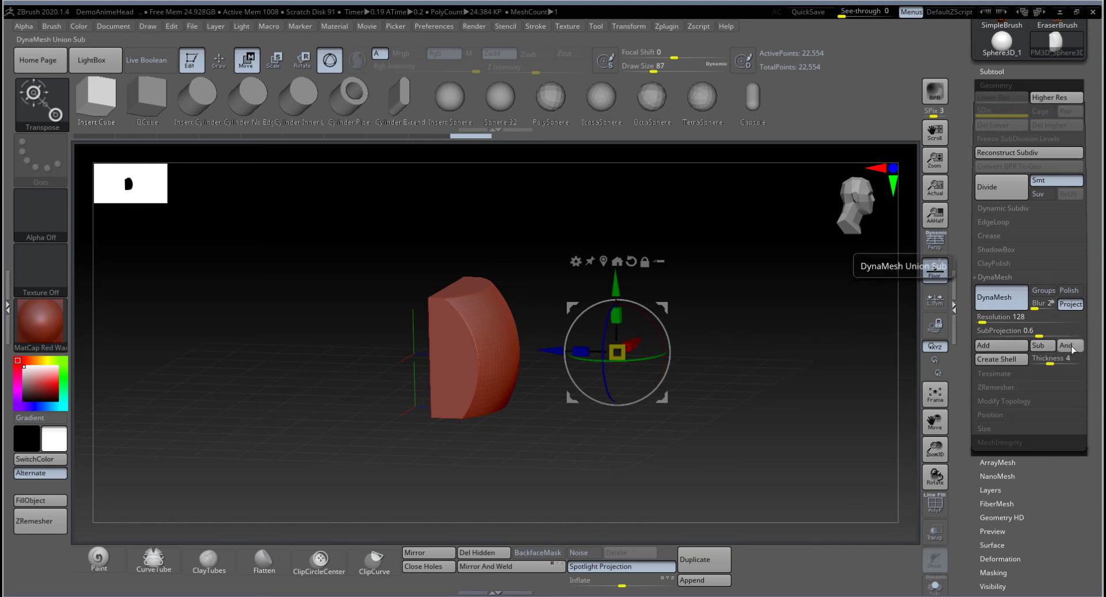
pyautogui.moveTo(730, 358); pyautogui.dragTo(766, 376)
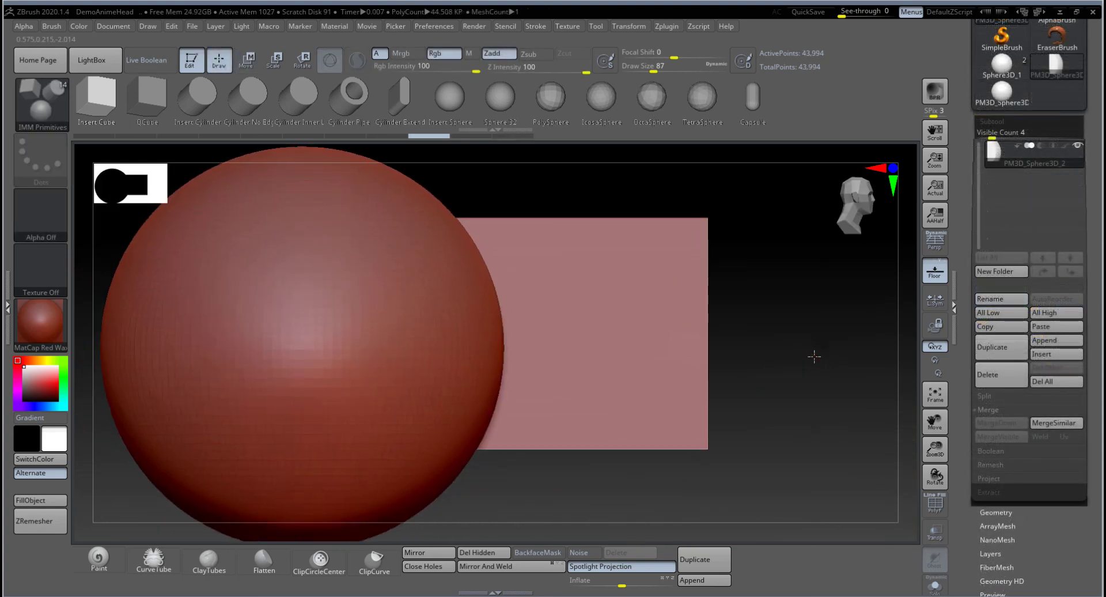
# Remesh the DynaMesh to cut the inserted cube out of the sphere and examine the cavity from the side.
pyautogui.moveTo(815, 357); pyautogui.dragTo(805, 402)
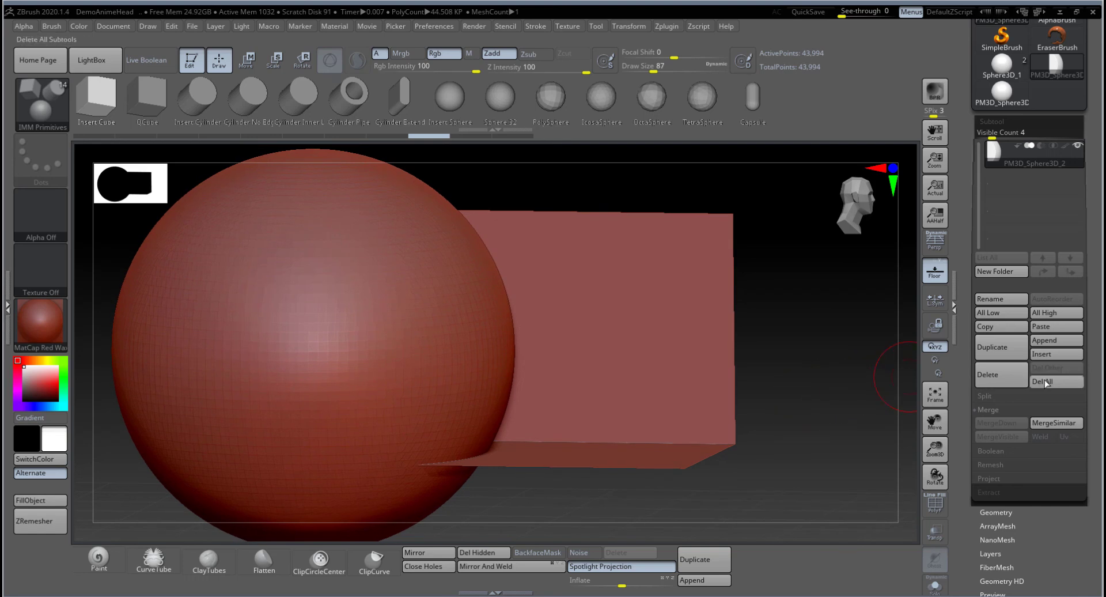
pyautogui.scroll(-1, 1093, 385)
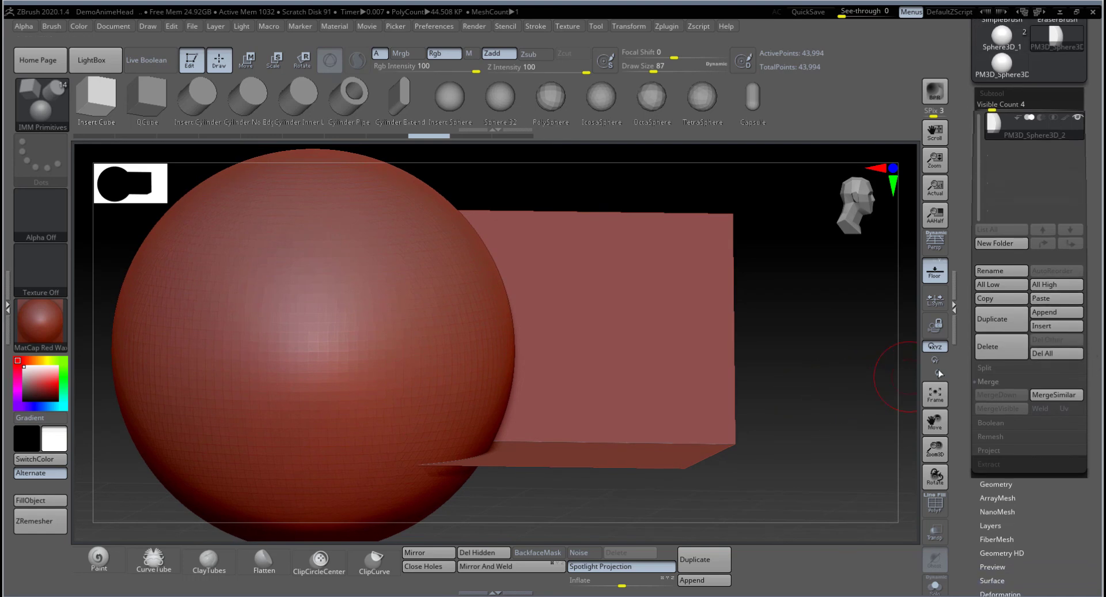
pyautogui.keyDown('ctrl'); pyautogui.moveTo(810, 359); pyautogui.dragTo(735, 391); pyautogui.keyUp('ctrl')
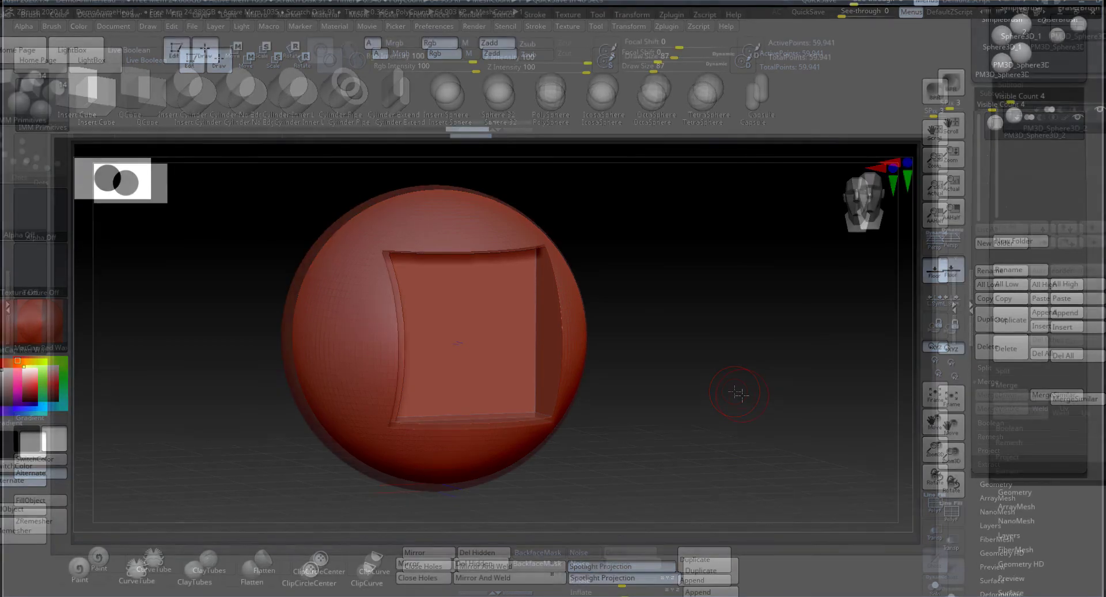
pyautogui.moveTo(689, 353); pyautogui.dragTo(734, 359)
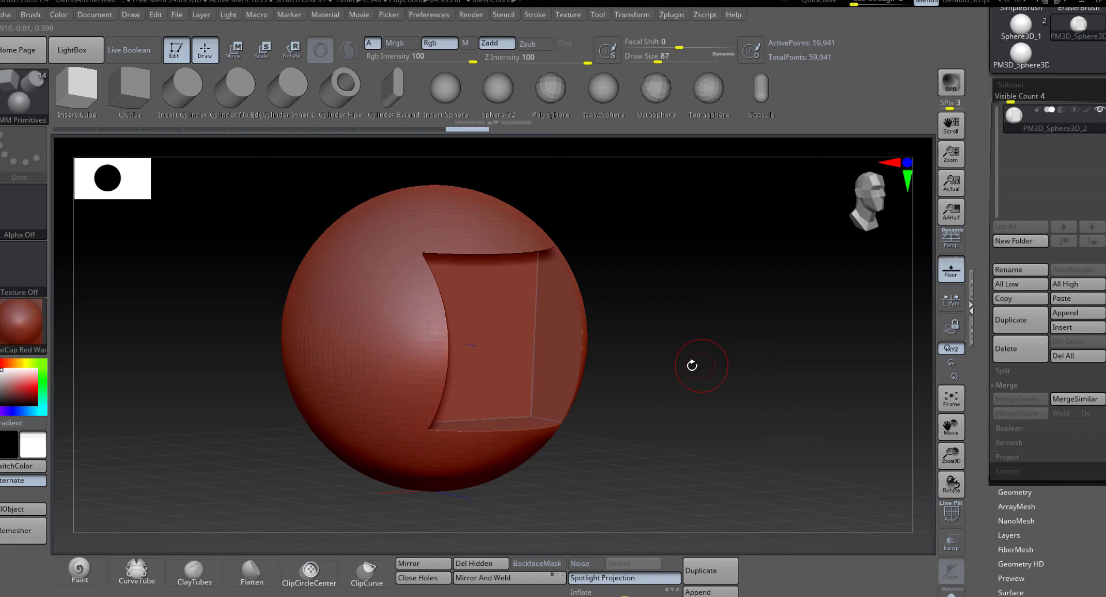